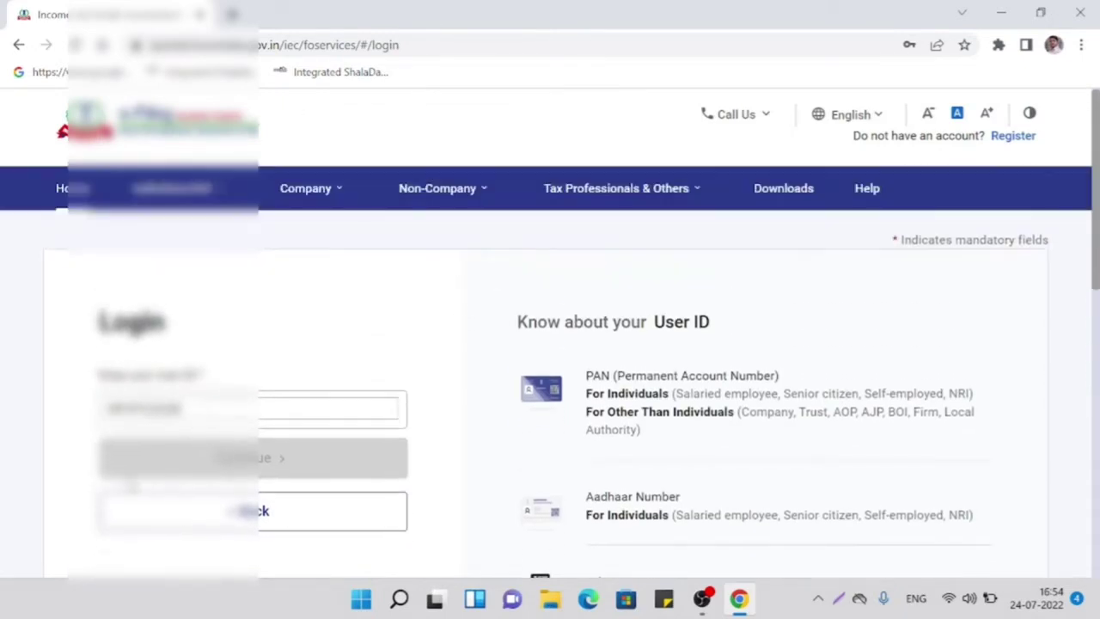
Step: Enter the account's user ID in the login form and continue to the password page
click(331, 409)
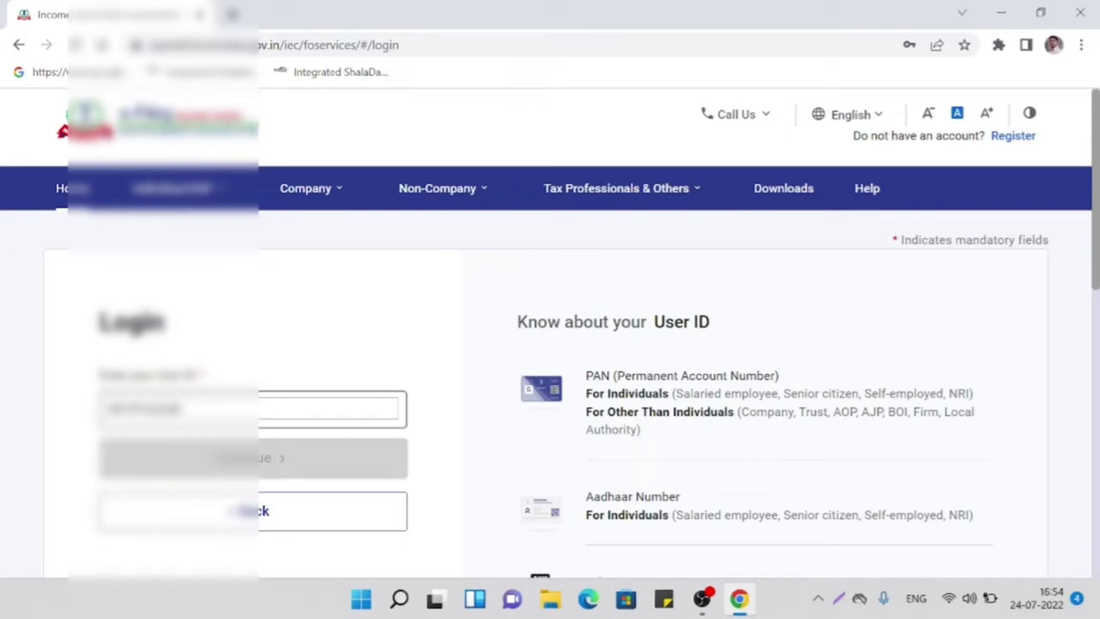
click(331, 409)
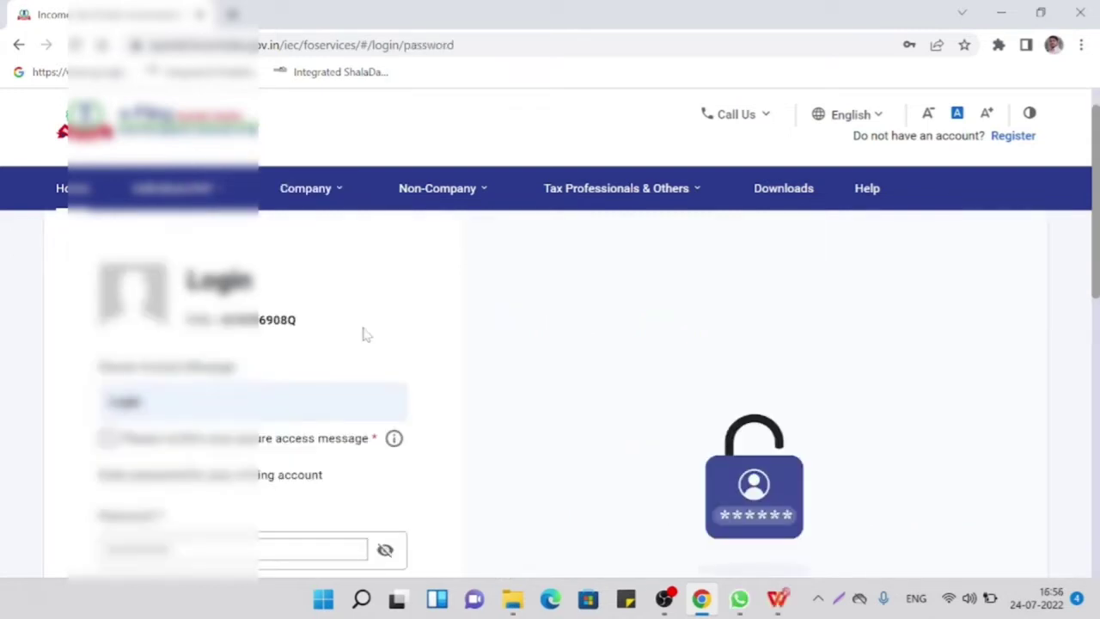
Step: Start the forgotten-password process and submit the account's user ID
scroll(419, 328, down, 1)
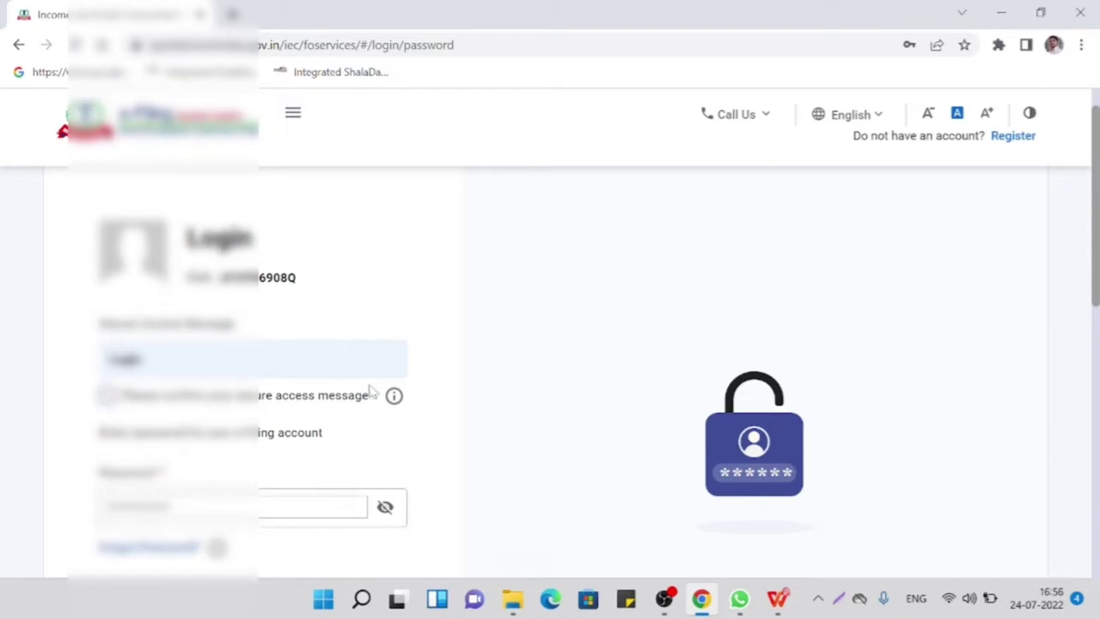
scroll(369, 387, down, 2)
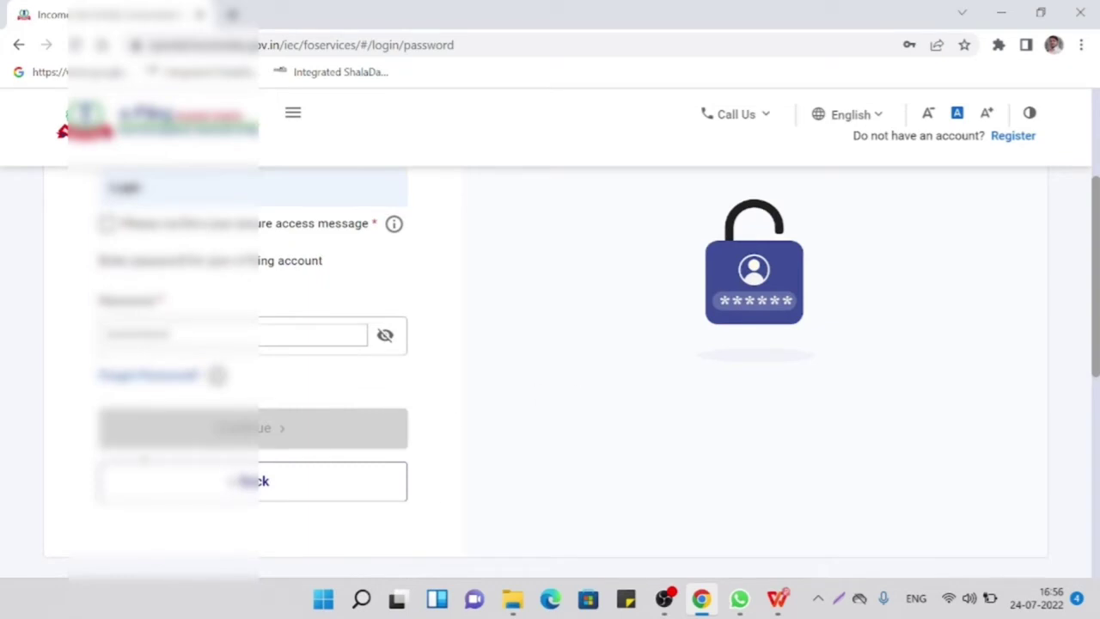
click(146, 375)
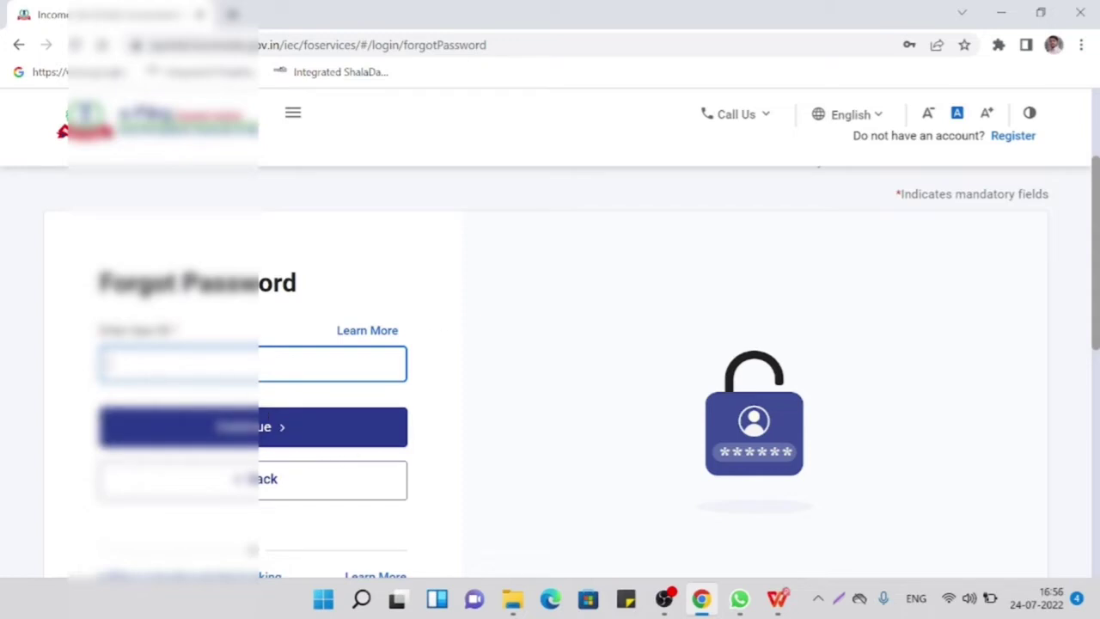
key(ctrl+v)
click(238, 434)
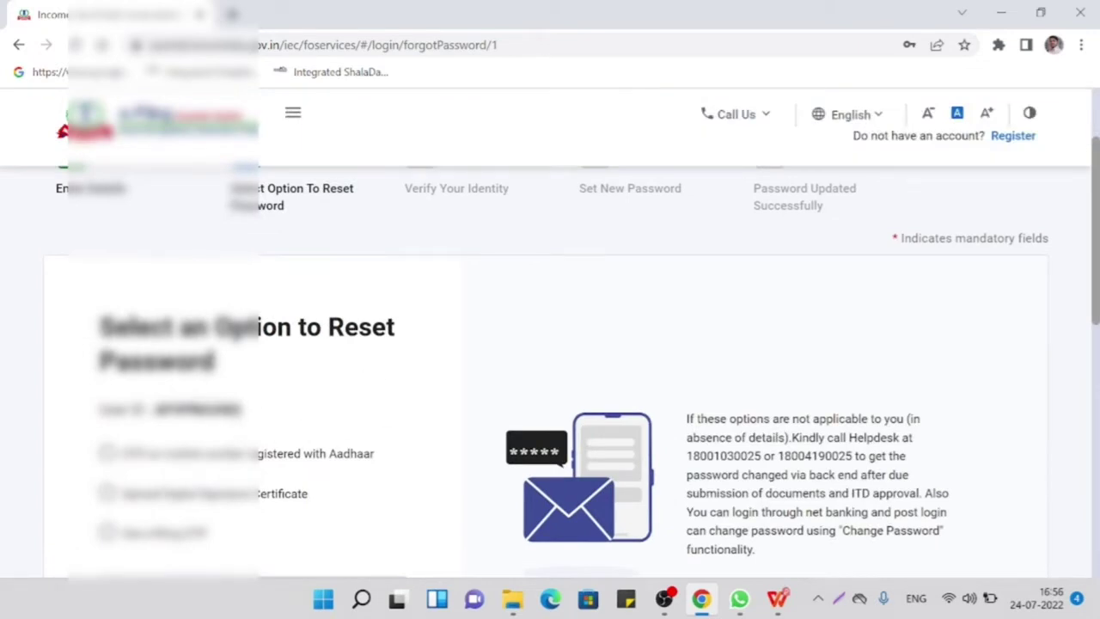
Step: Select OTP on the mobile number registered with Aadhaar as the reset option, then go back without continuing the password reset
scroll(358, 352, down, 1)
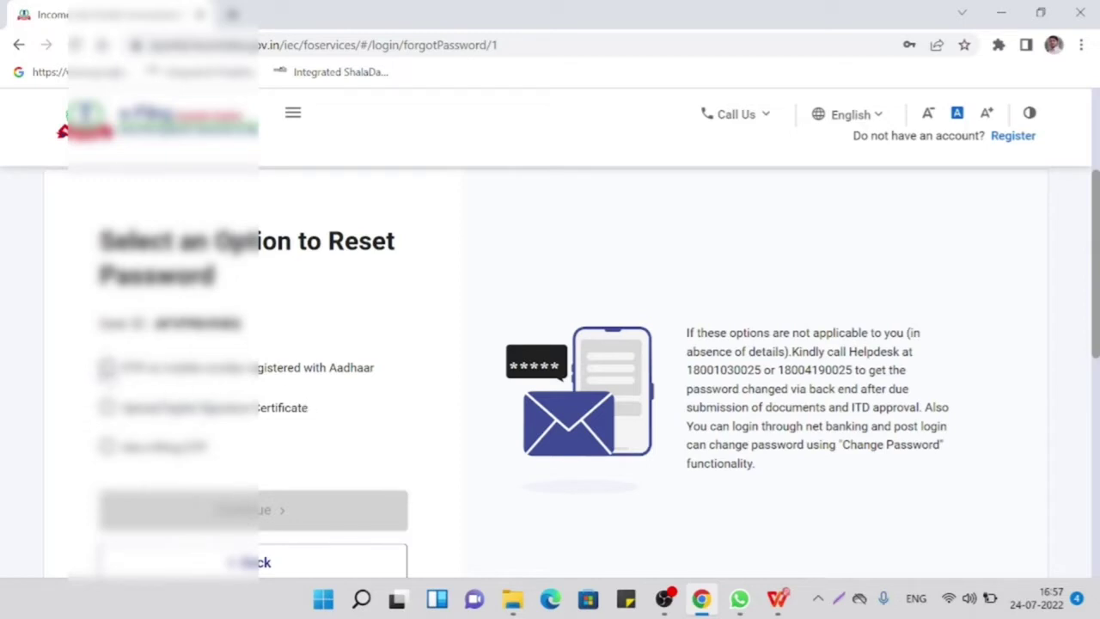
click(107, 367)
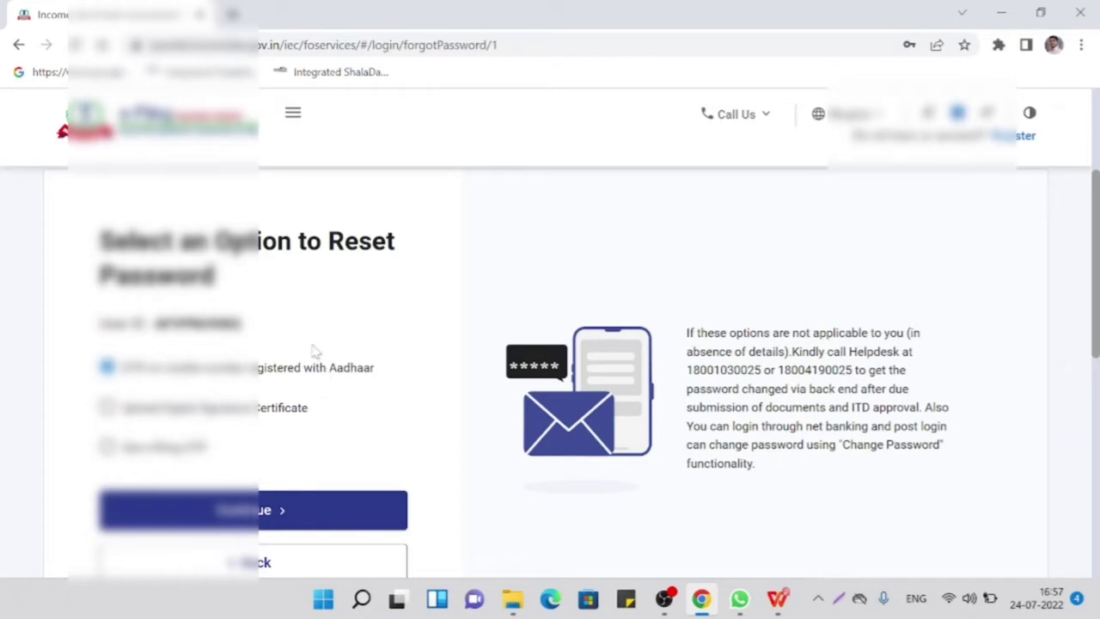
scroll(318, 353, down, 2)
scroll(331, 326, up, 1)
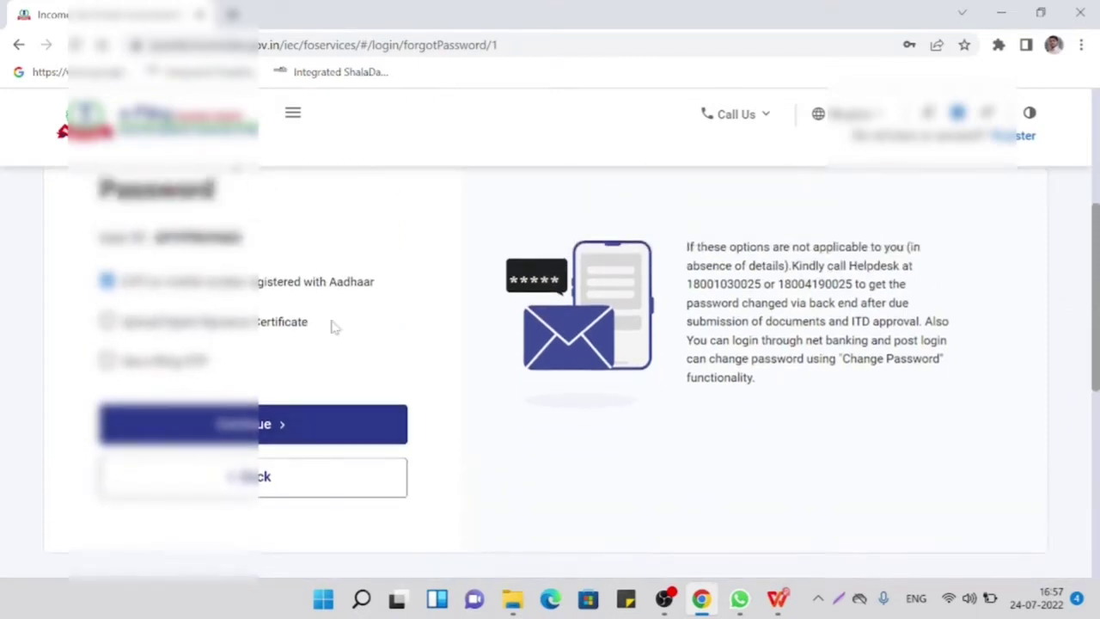
scroll(336, 327, up, 1)
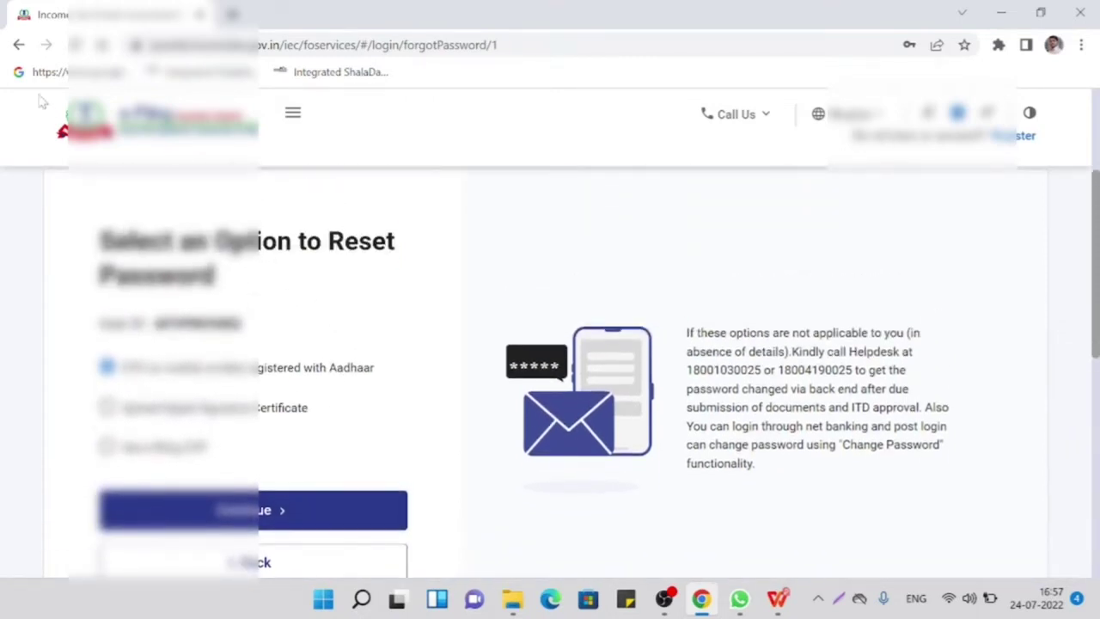
click(19, 45)
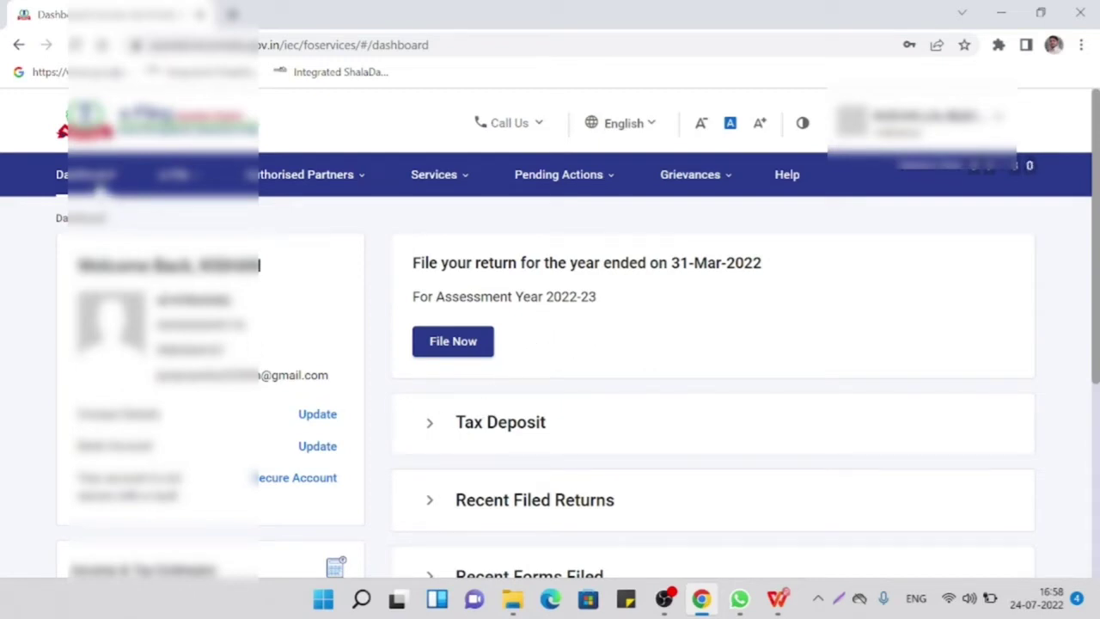
Step: Request Form 26AS from the income tax return options and confirm the redirection to the TDS-CPC website
click(184, 182)
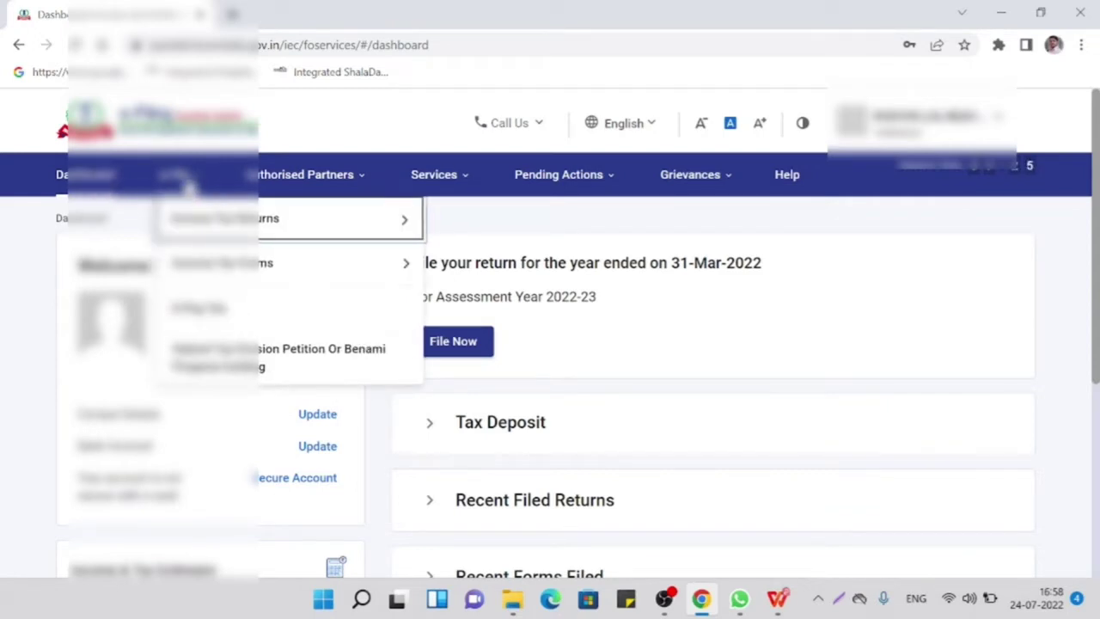
mouse_move(194, 267)
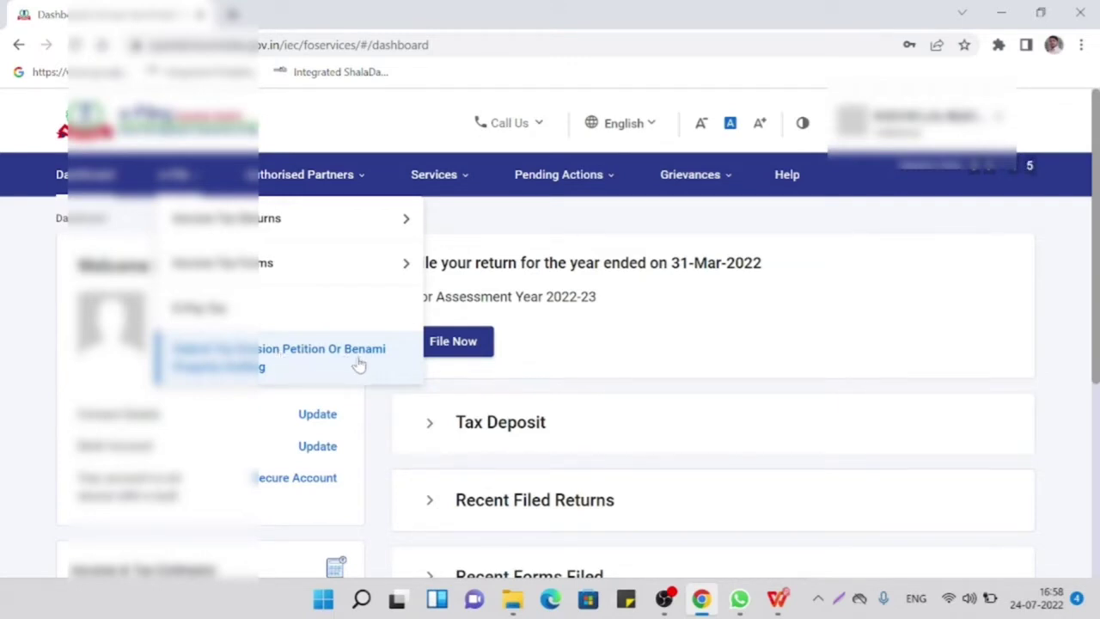
mouse_move(192, 245)
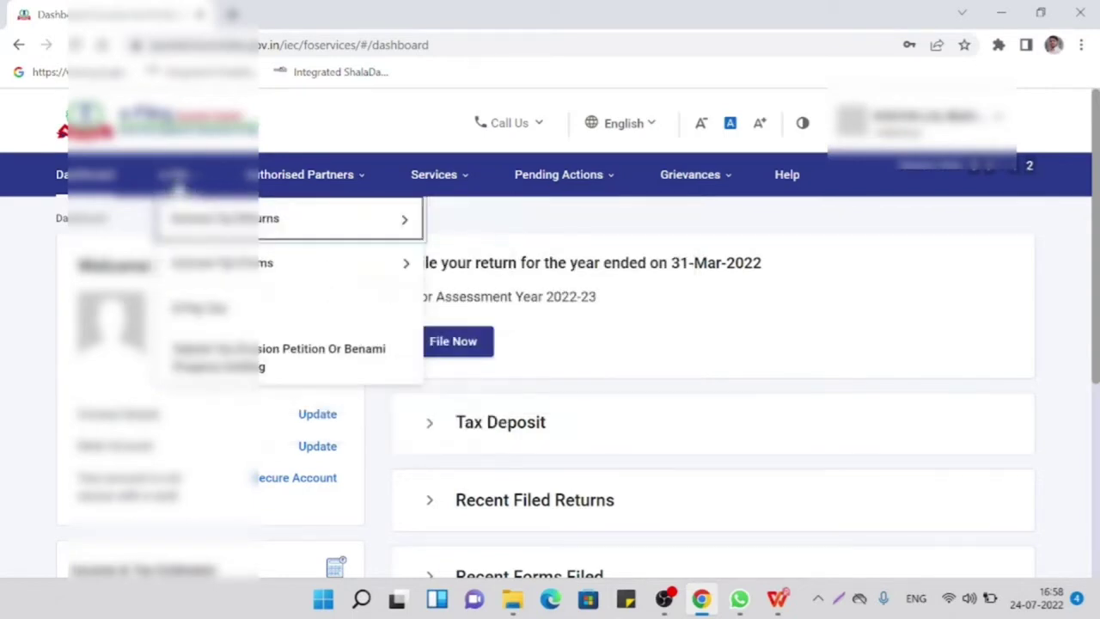
mouse_move(223, 218)
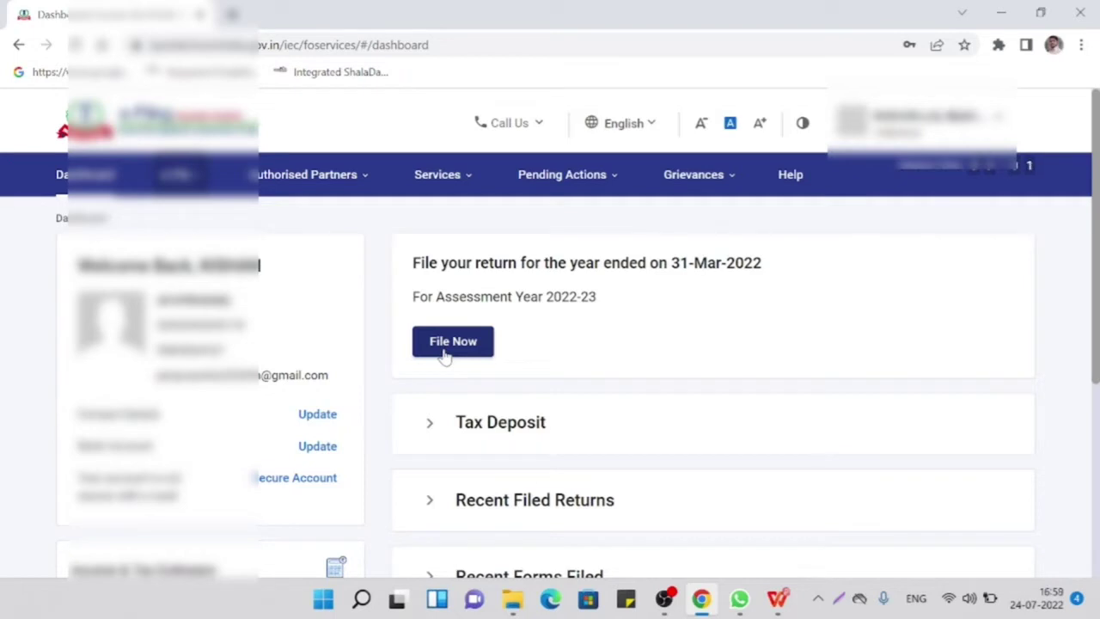
mouse_move(183, 180)
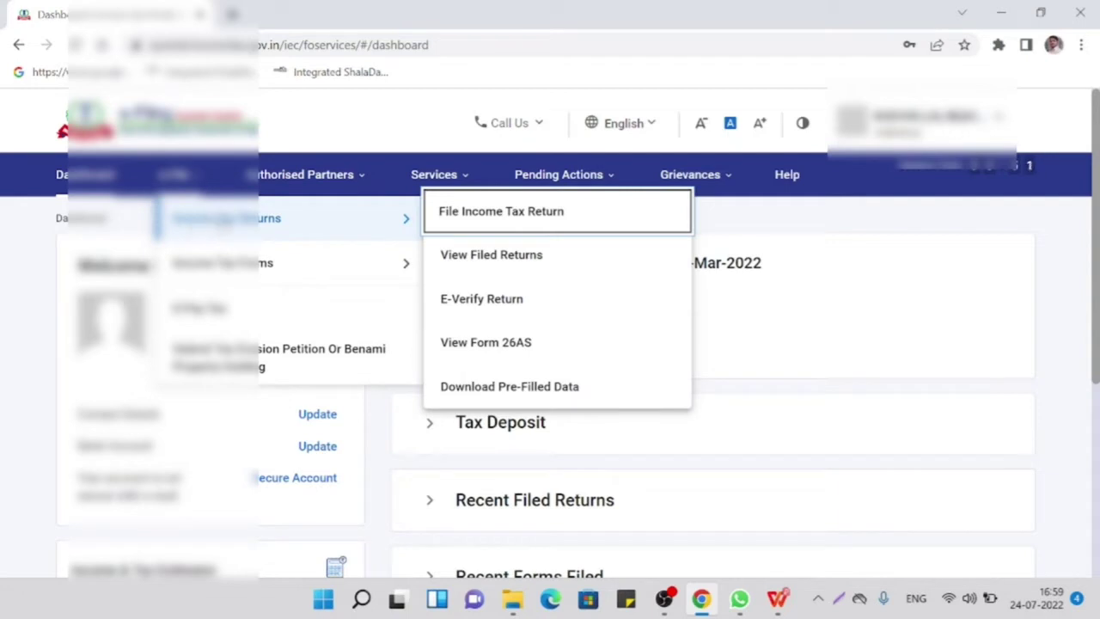
click(487, 344)
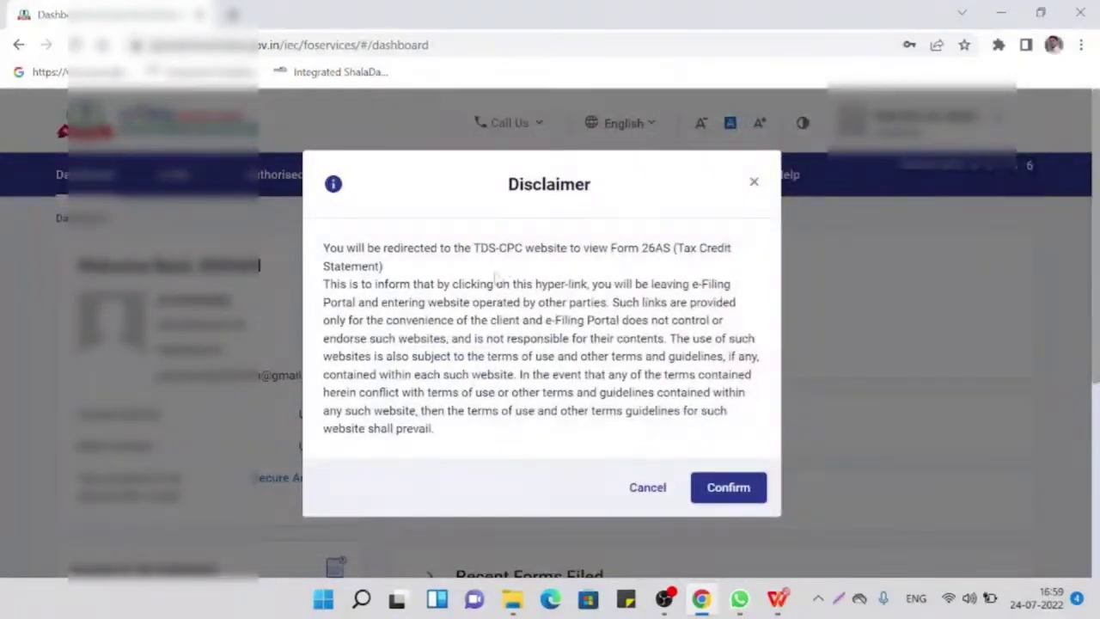
click(730, 489)
click(741, 488)
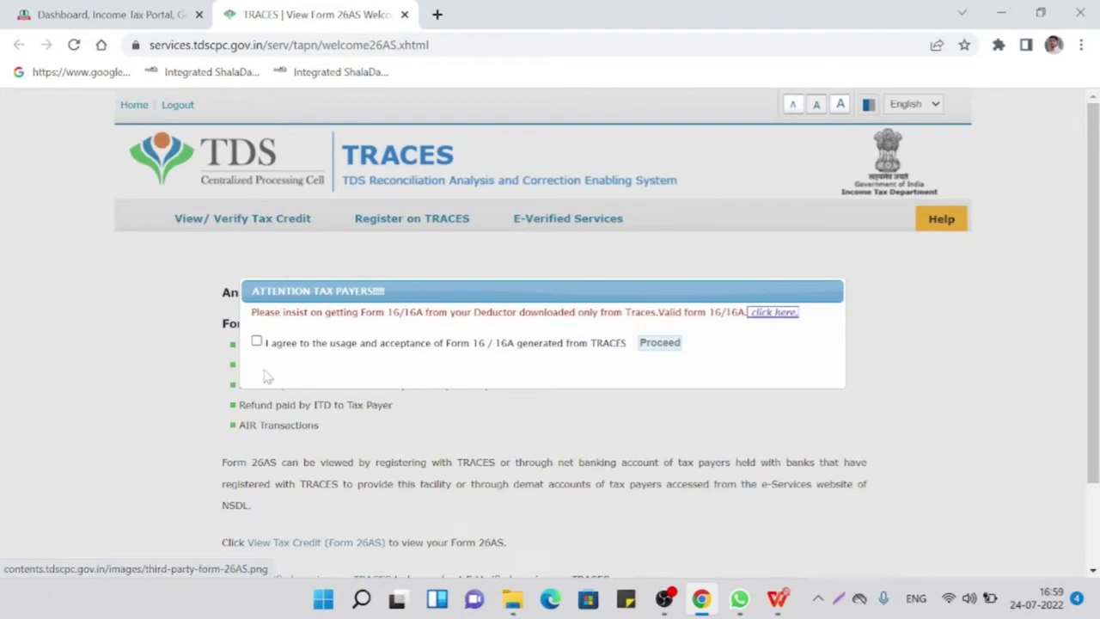
Step: Accept the usage of Form 16 / 16A generated from TRACES and open View Tax Credit (Form 26AS)
click(256, 342)
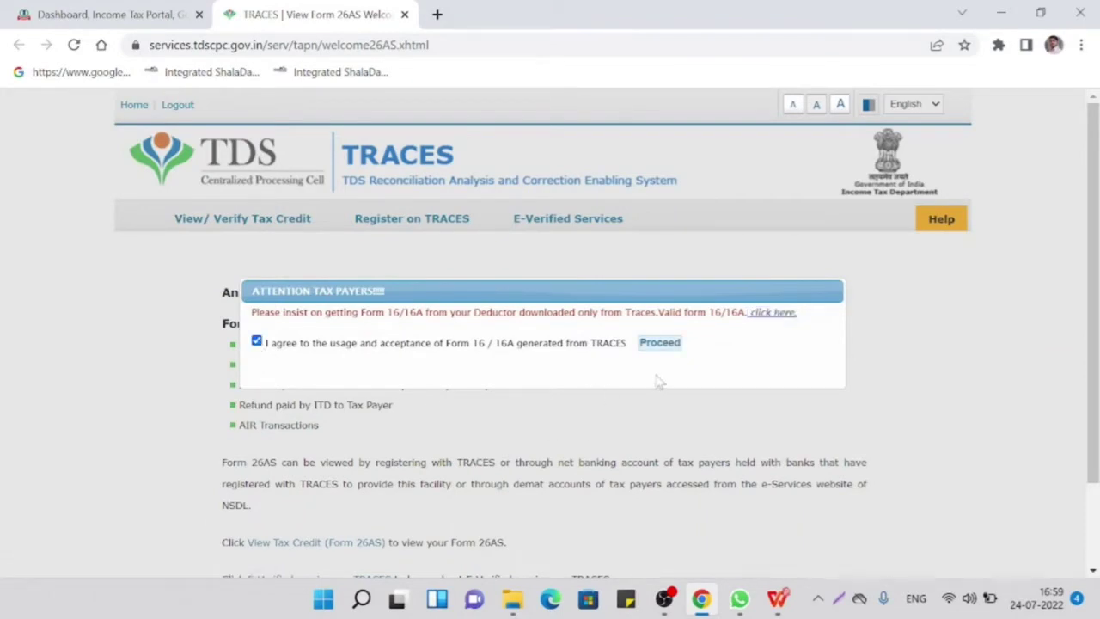
click(659, 343)
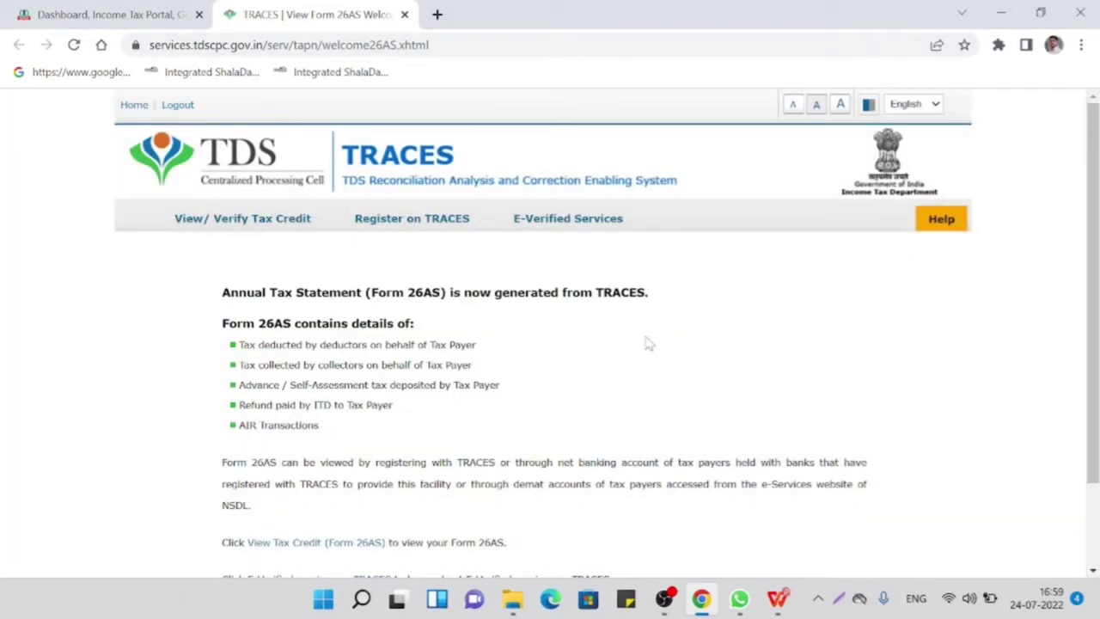
scroll(638, 324, down, 1)
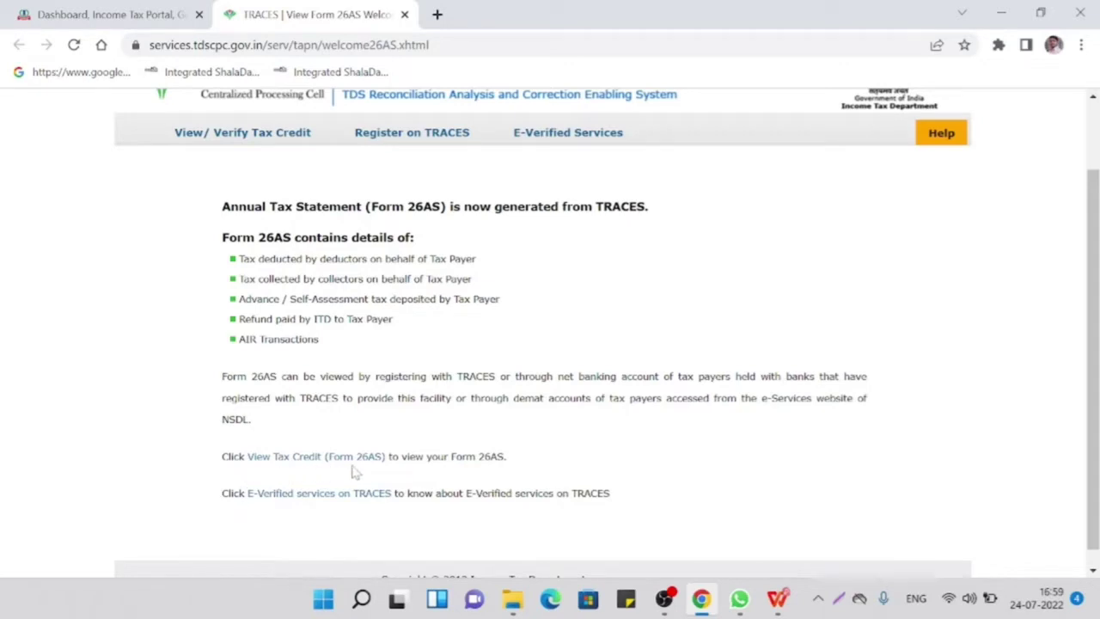
click(311, 497)
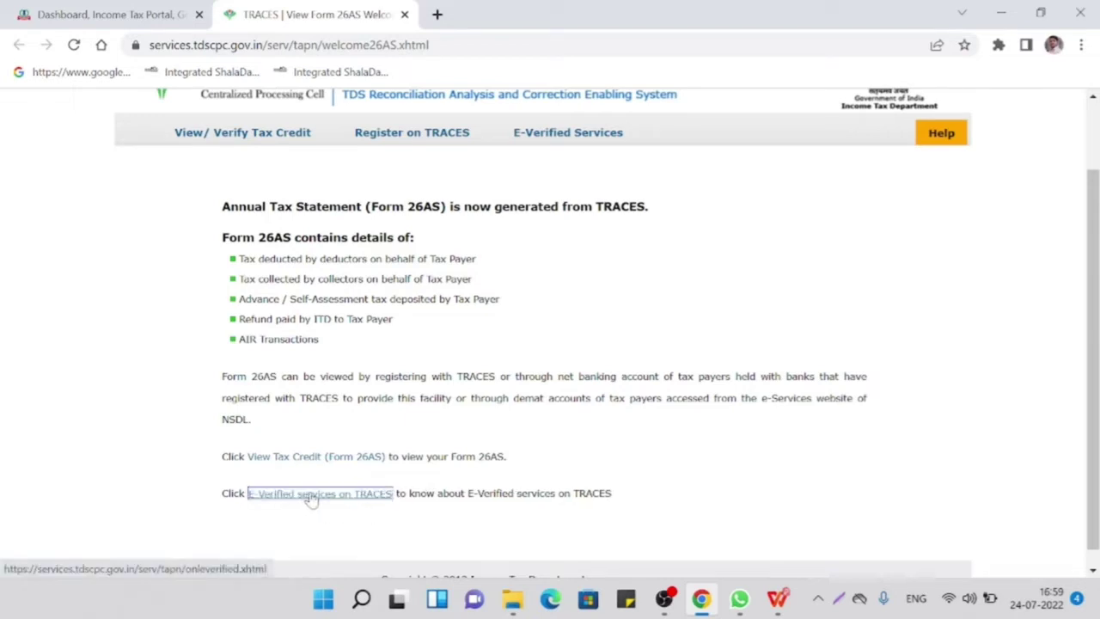
click(278, 464)
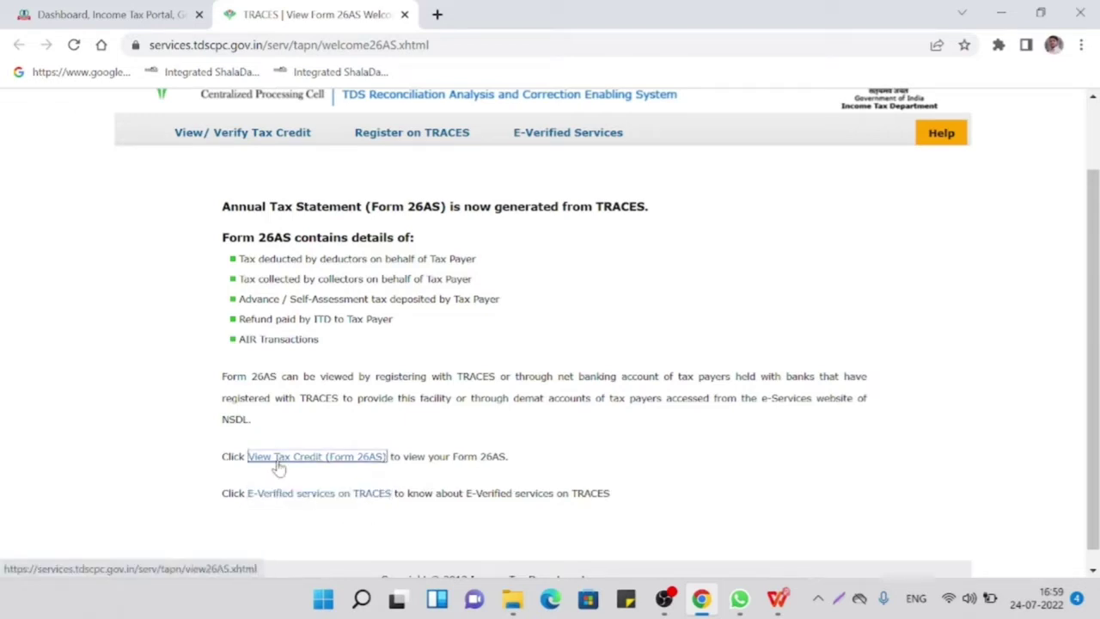
click(294, 462)
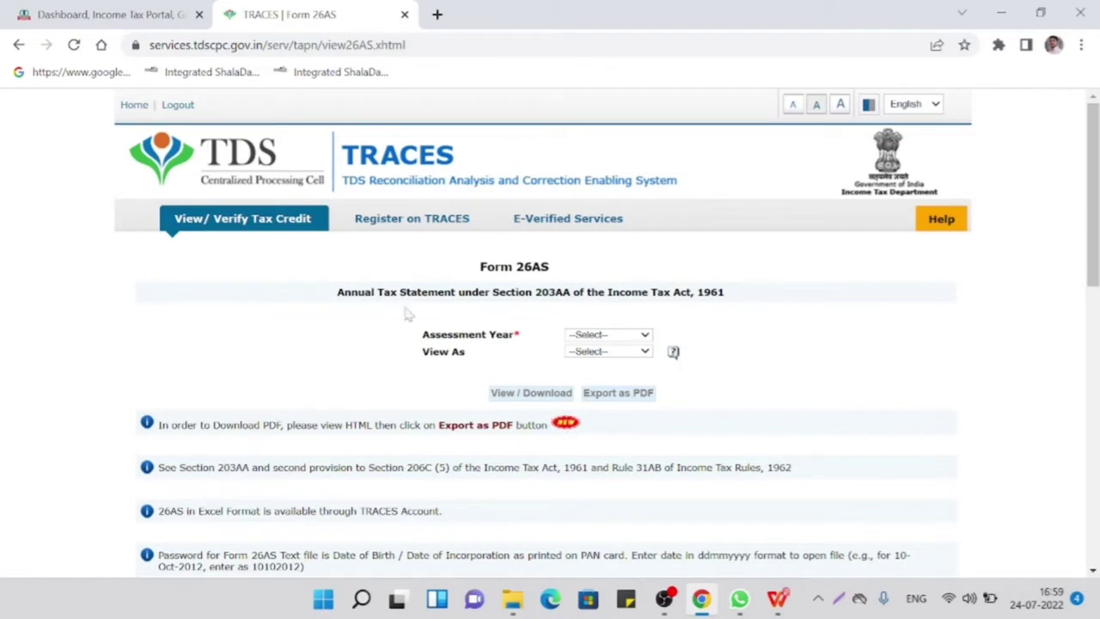
Step: Try to view Form 26AS for assessment year 2023-24 in HTML format
click(636, 336)
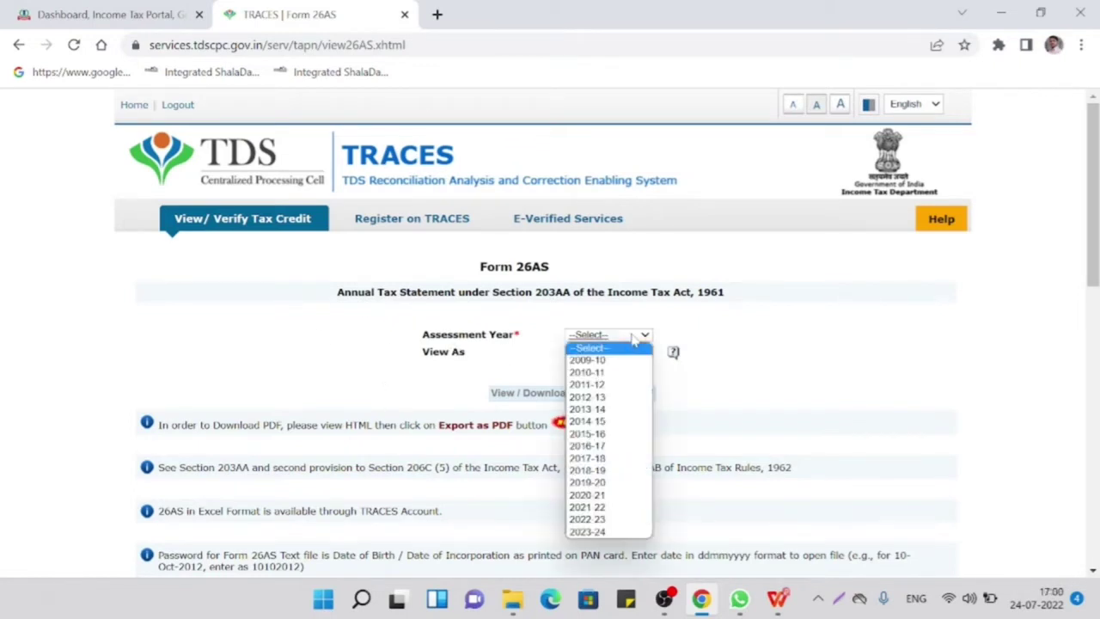
click(614, 532)
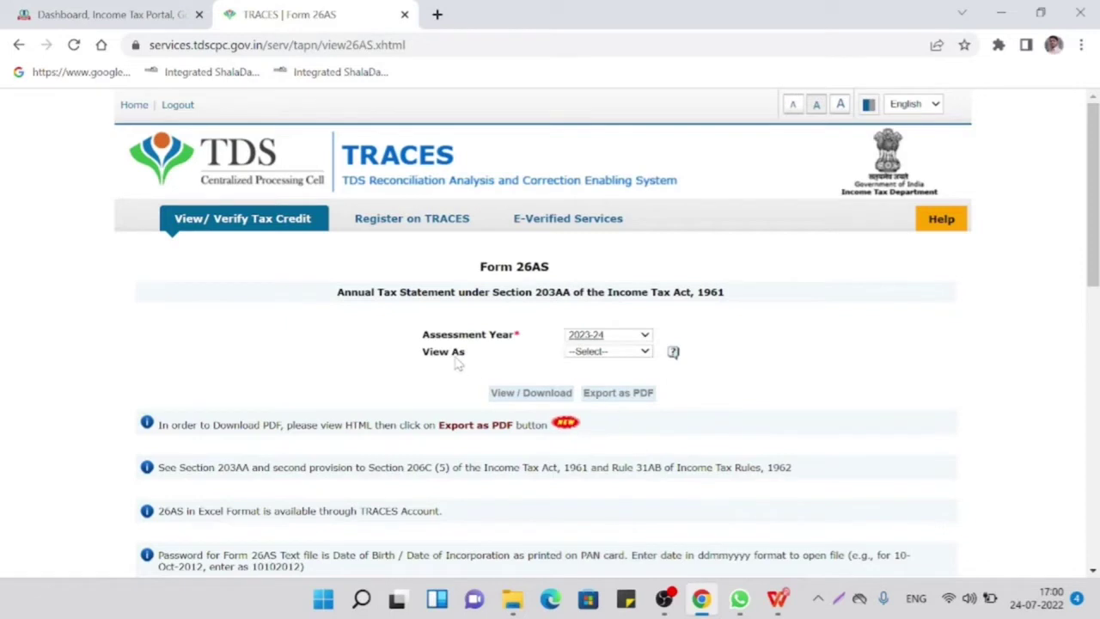
click(637, 354)
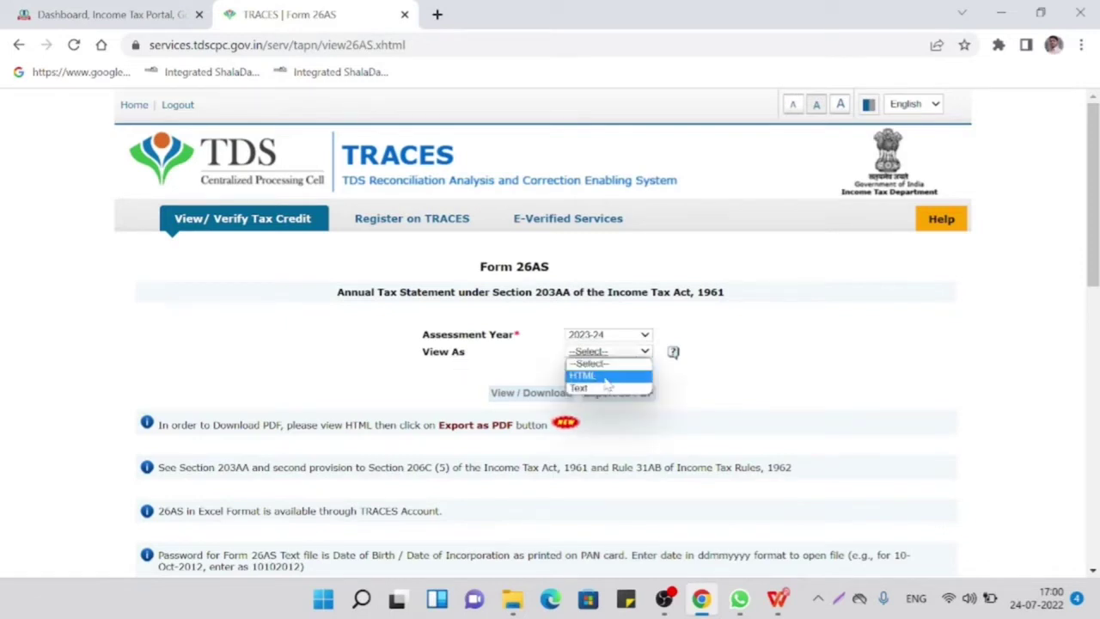
click(606, 378)
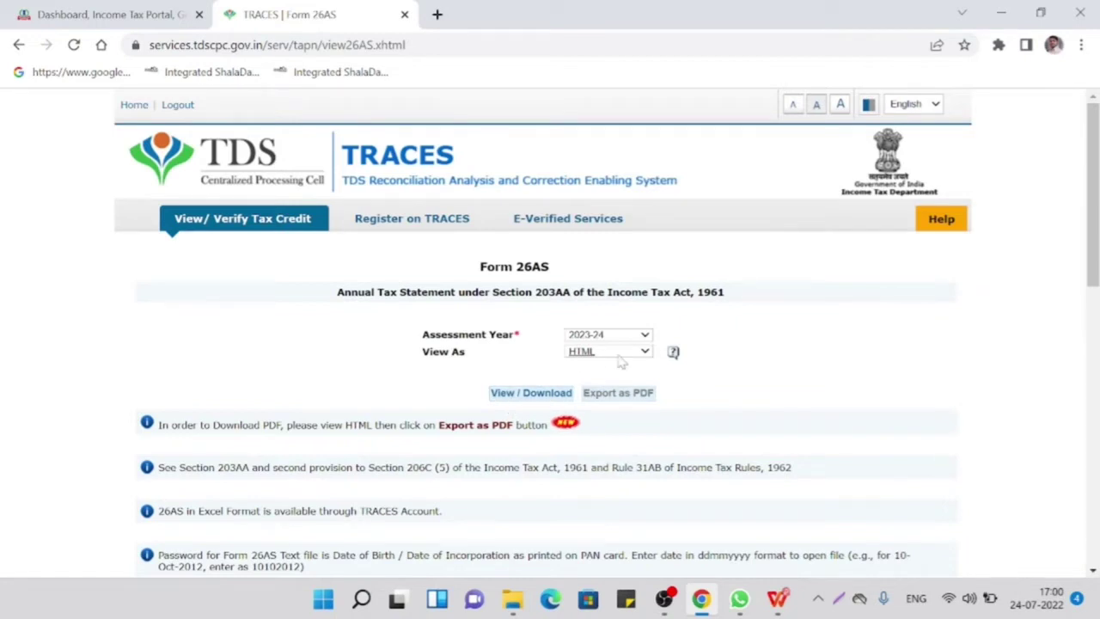
click(533, 395)
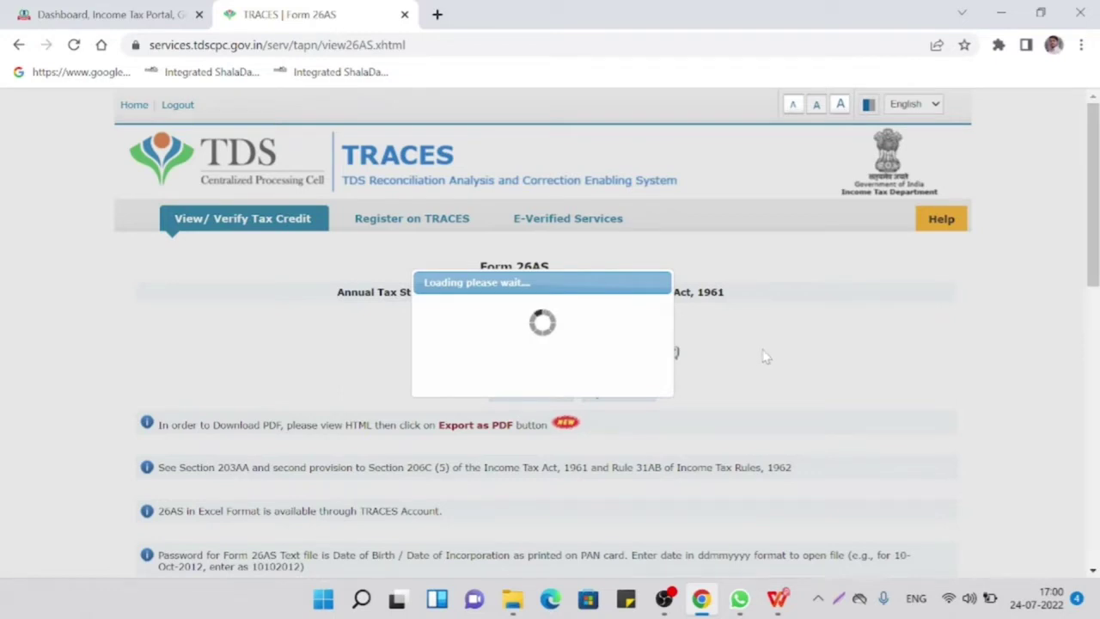
Step: Reload the Form 26AS page and select assessment year 2023-24 with HTML as the view format
click(74, 46)
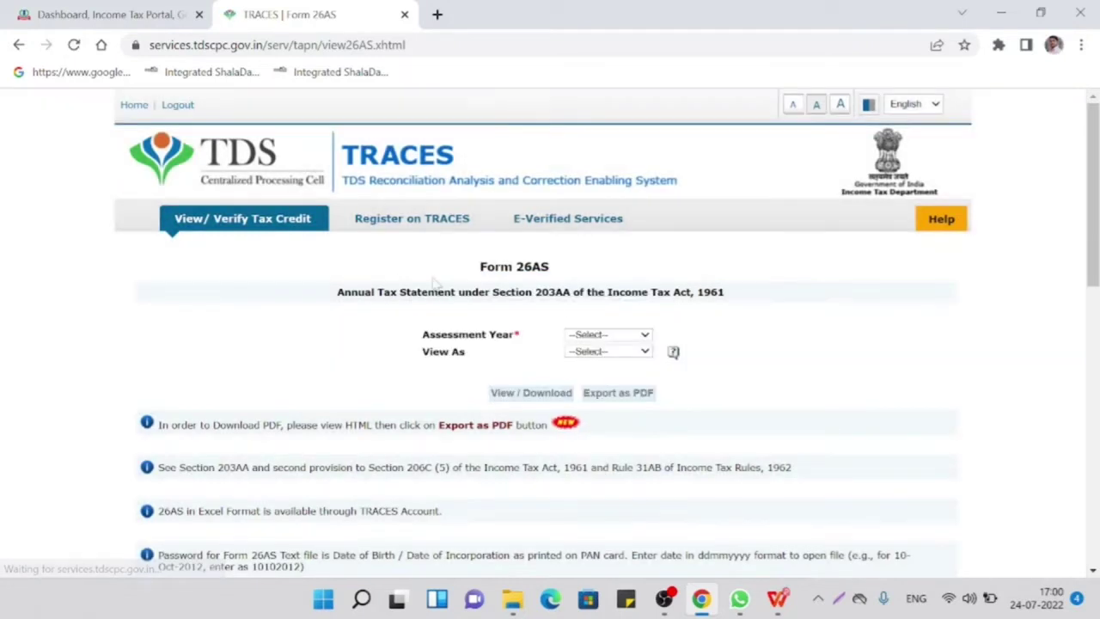
click(608, 334)
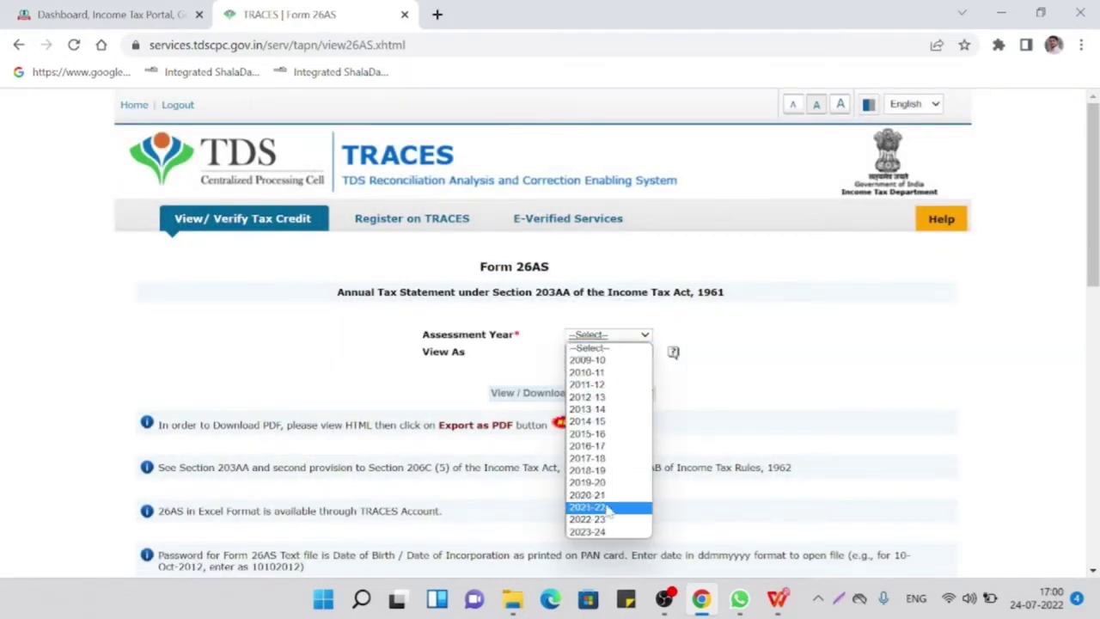
click(610, 533)
click(632, 353)
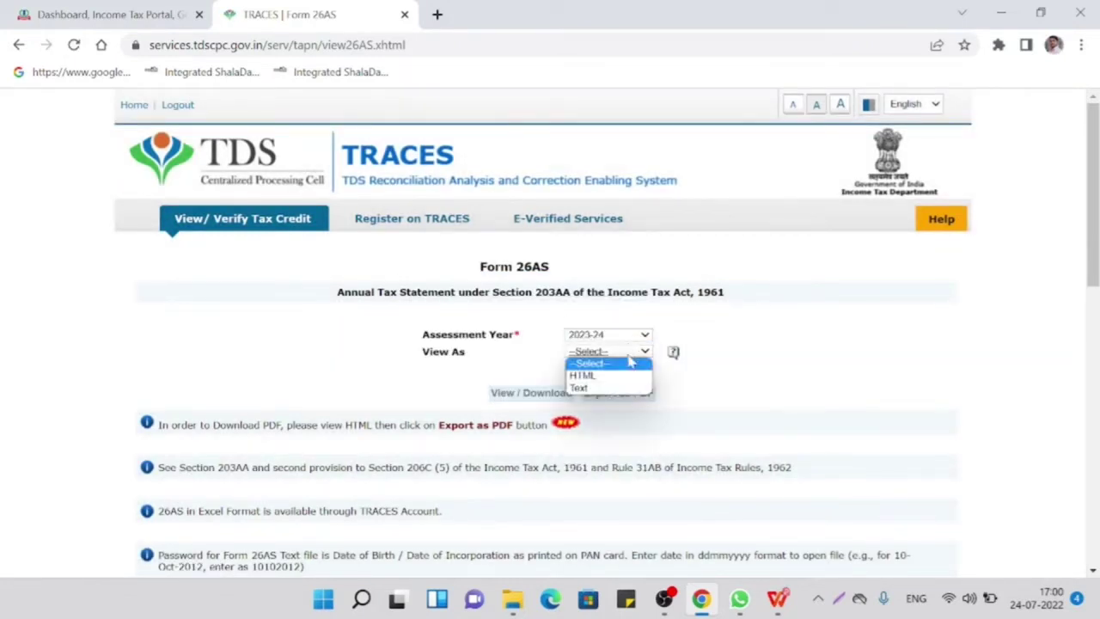
click(628, 381)
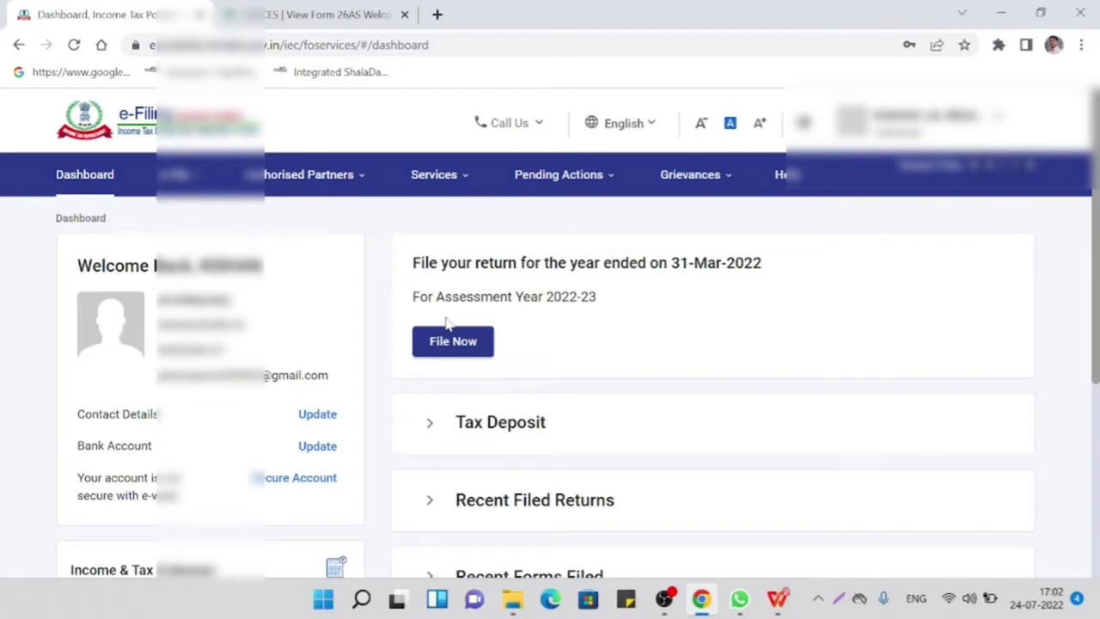
Step: Open the filed income tax returns and review the filing status and details listed for each assessment year
click(181, 174)
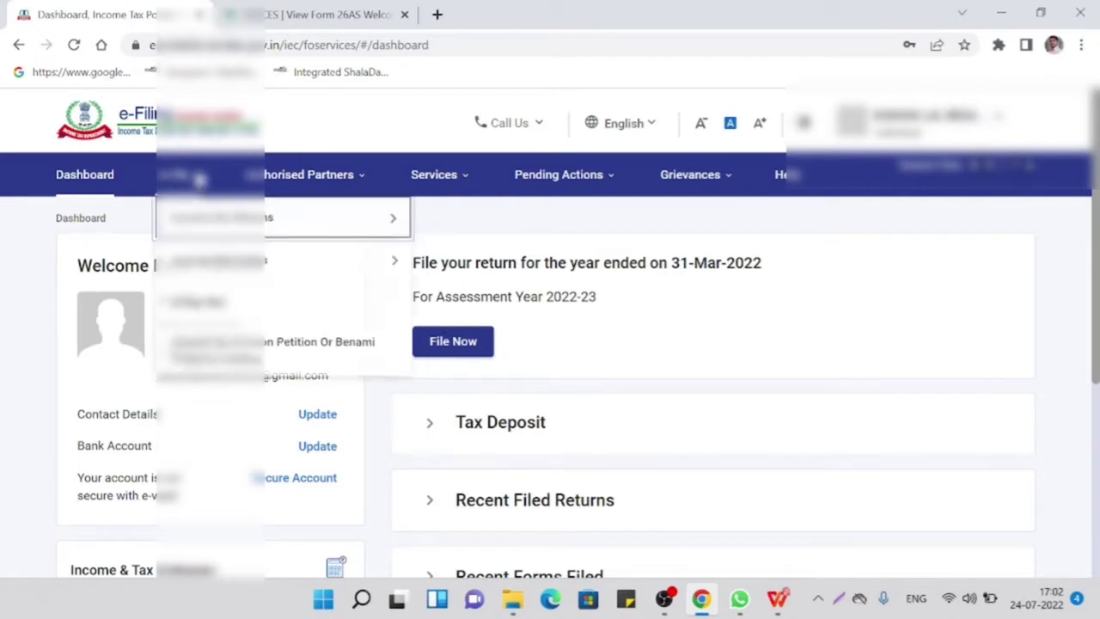
mouse_move(205, 223)
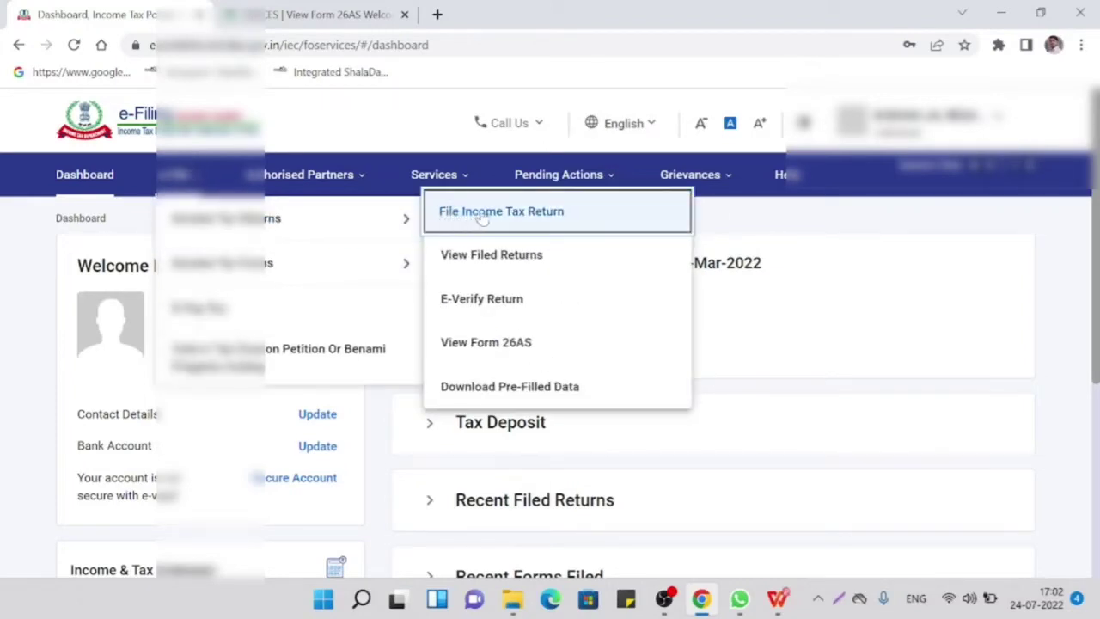
click(495, 261)
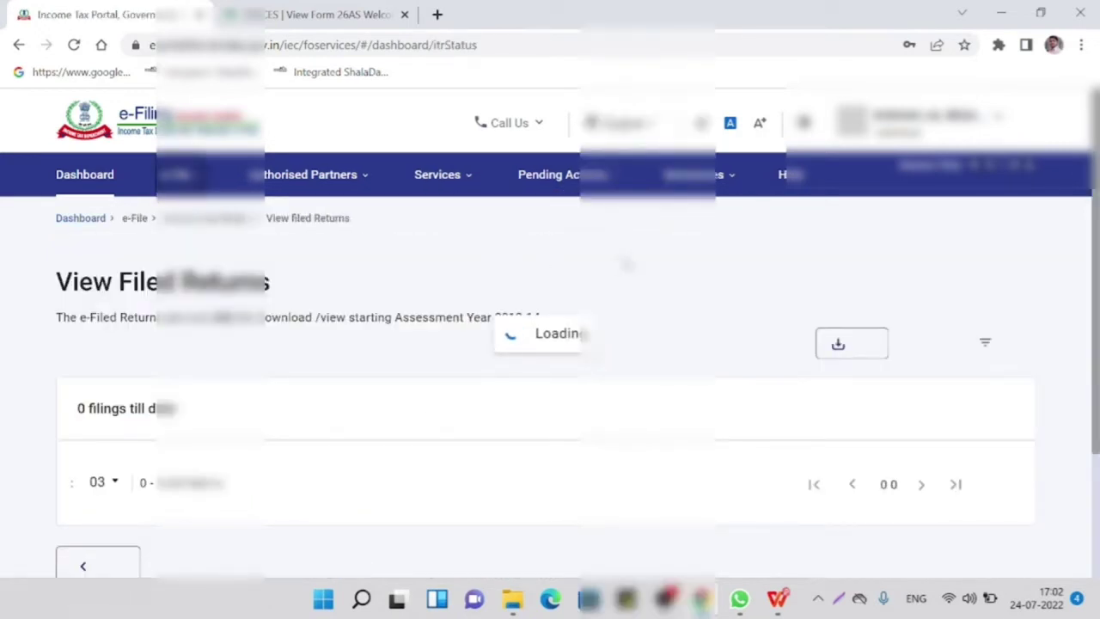
scroll(626, 265, down, 2)
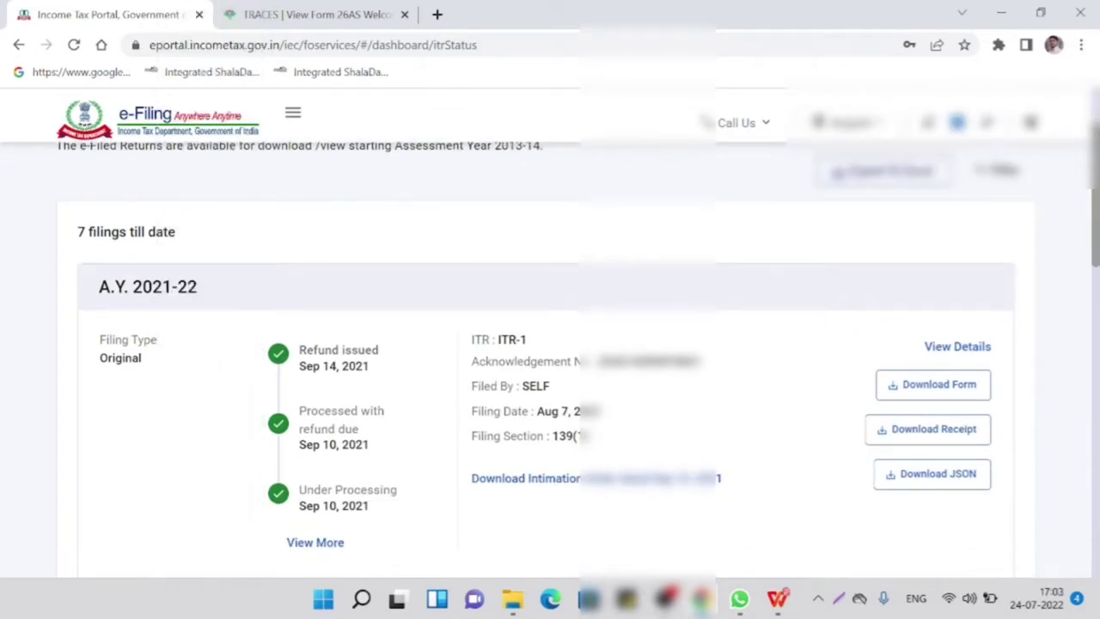
scroll(471, 346, down, 1)
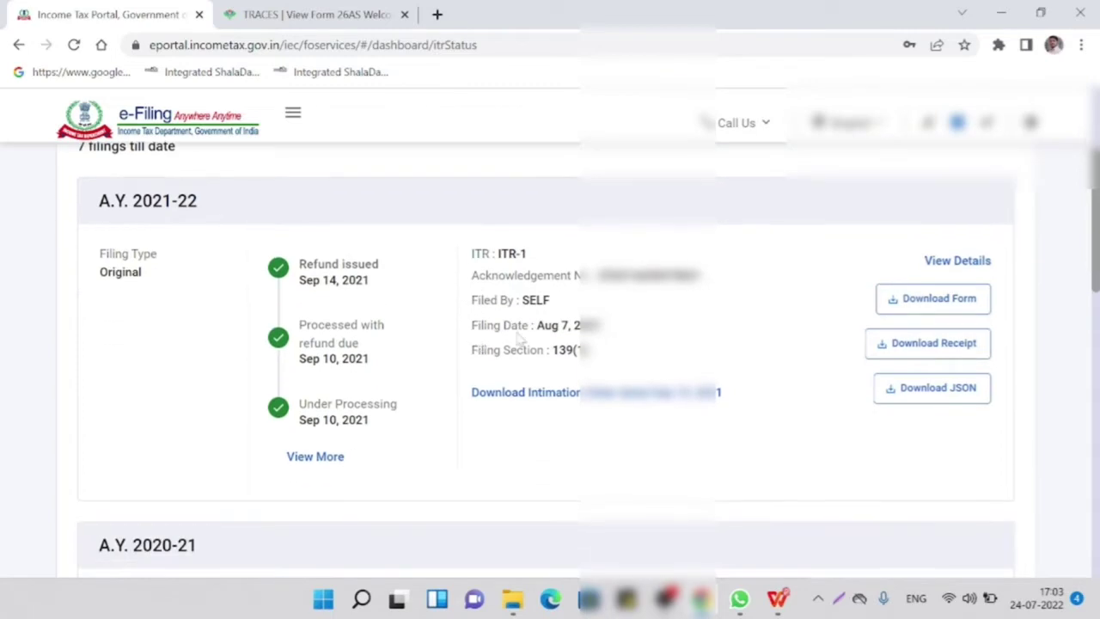
scroll(509, 315, down, 2)
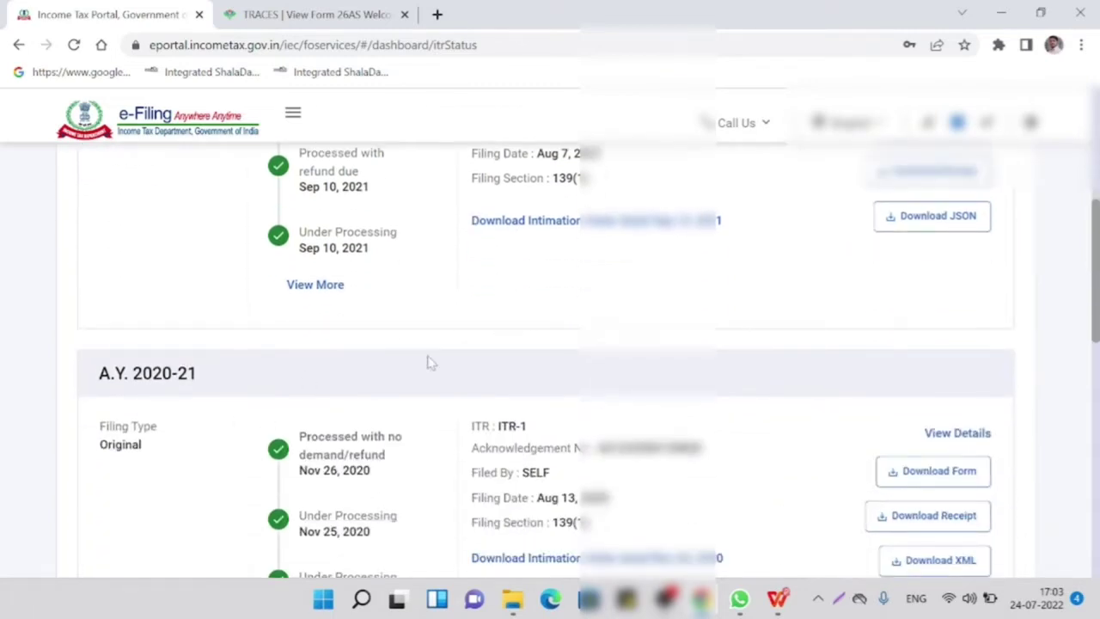
scroll(430, 361, up, 3)
scroll(429, 361, down, 6)
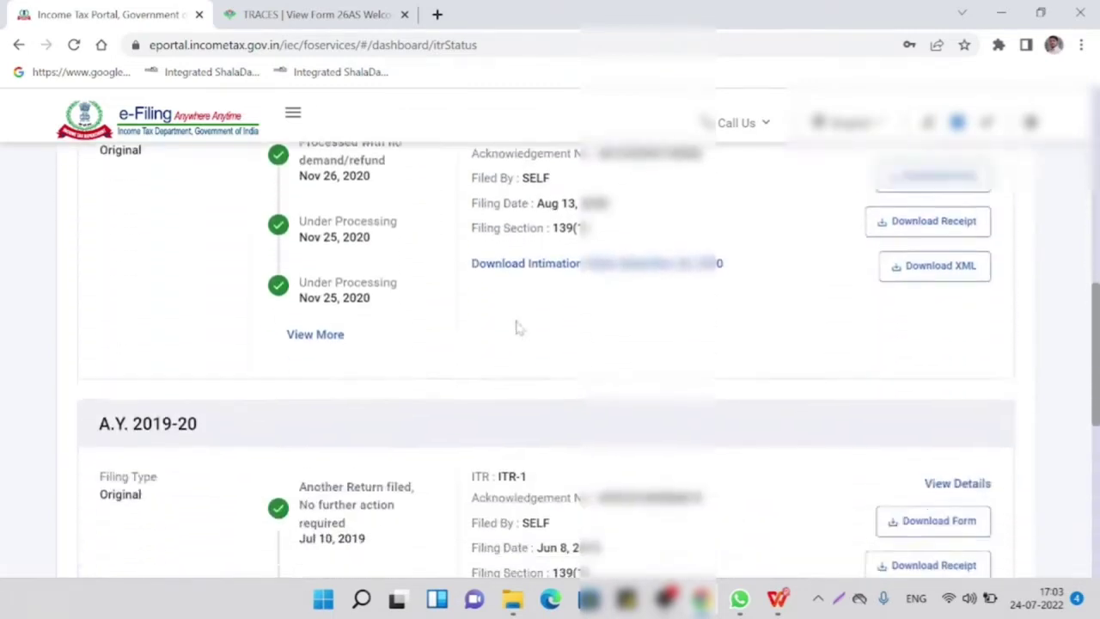
scroll(516, 327, up, 8)
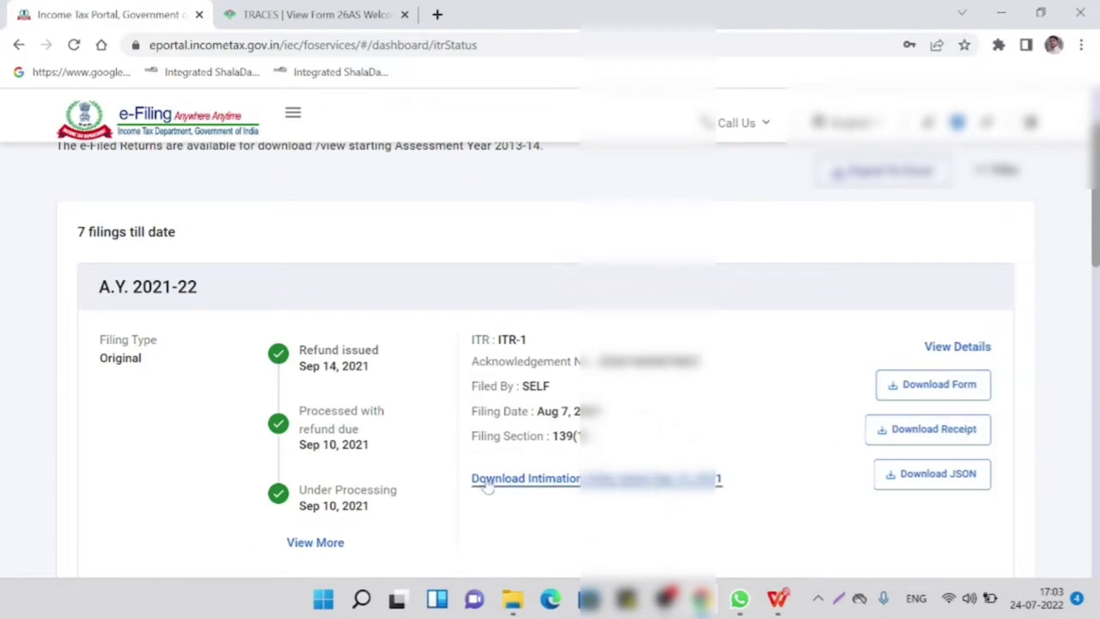
scroll(602, 429, up, 2)
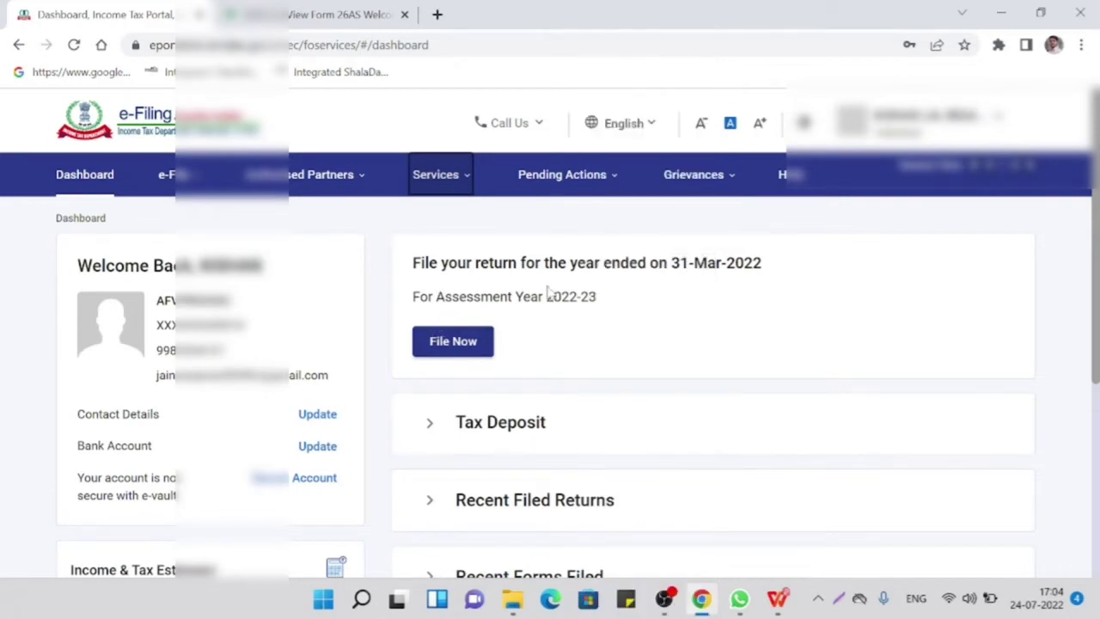
Step: Begin an income tax return for assessment year 2022-23 (Current A.Y.) with Online as the mode of filing
click(447, 348)
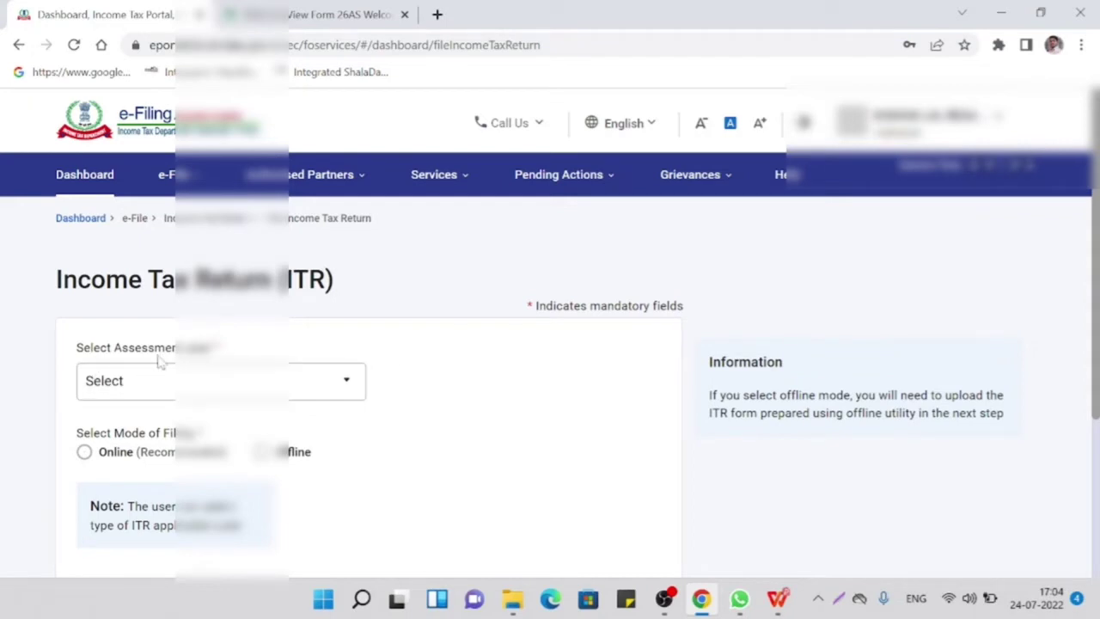
click(296, 384)
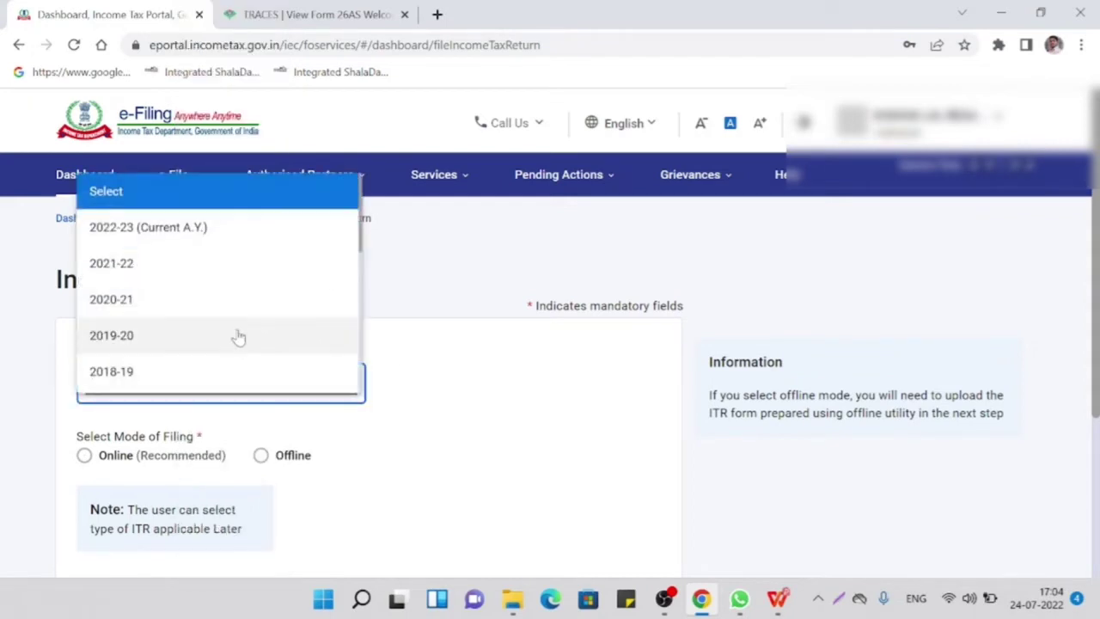
click(177, 230)
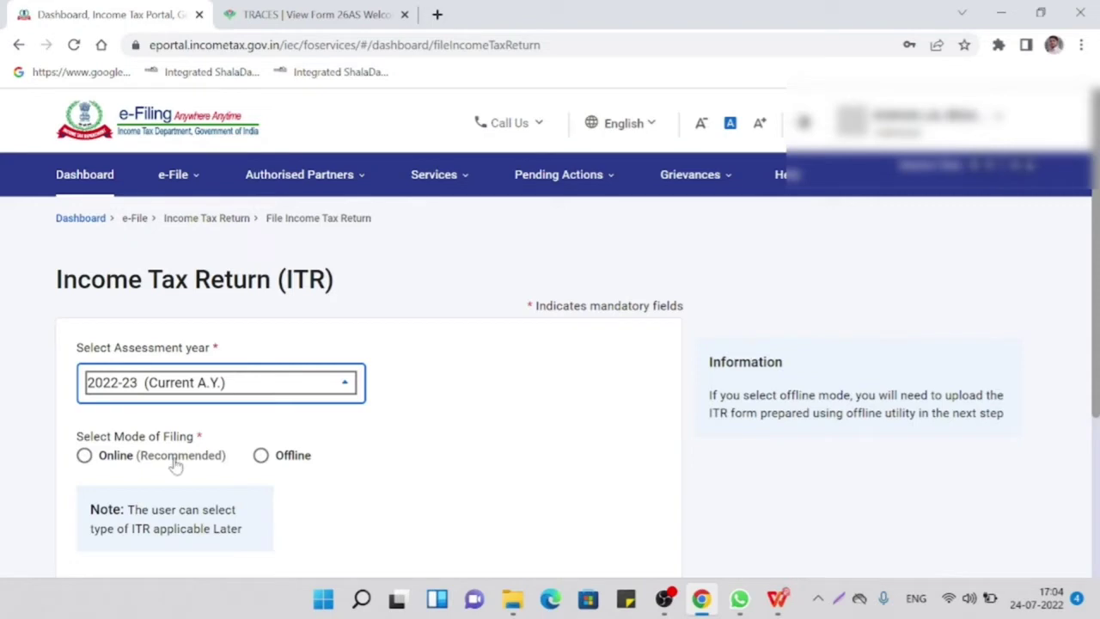
click(85, 456)
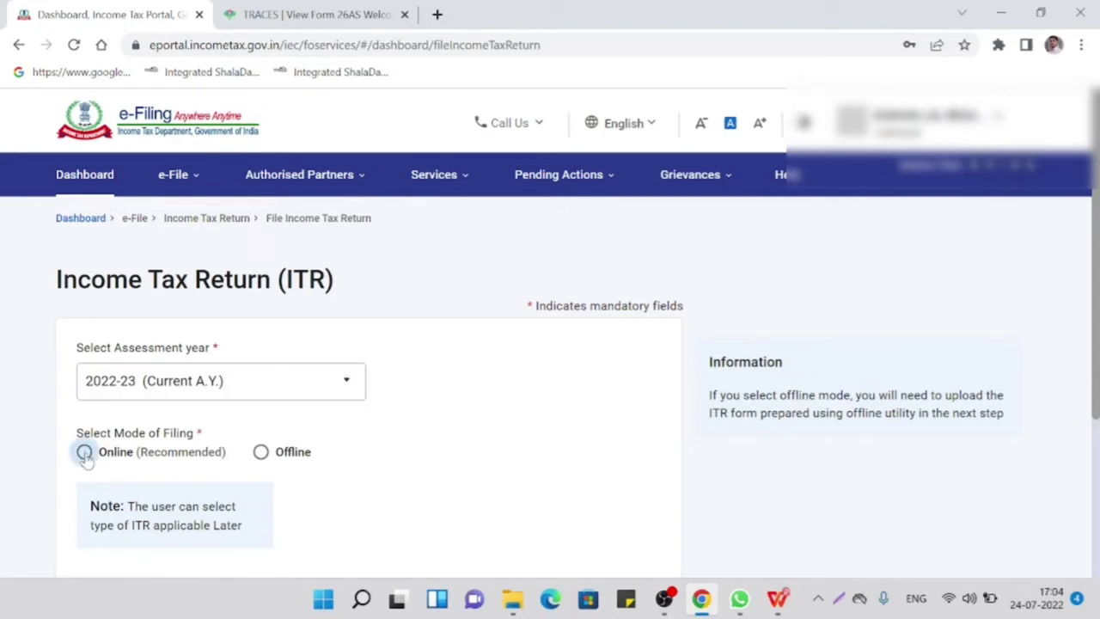
scroll(283, 413, down, 3)
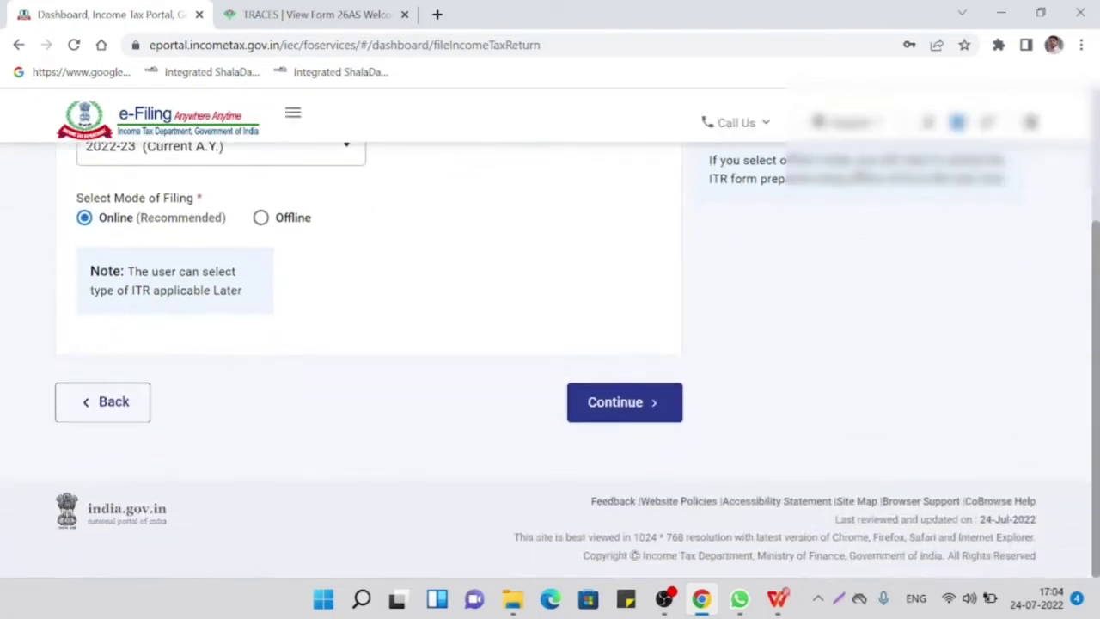
click(609, 414)
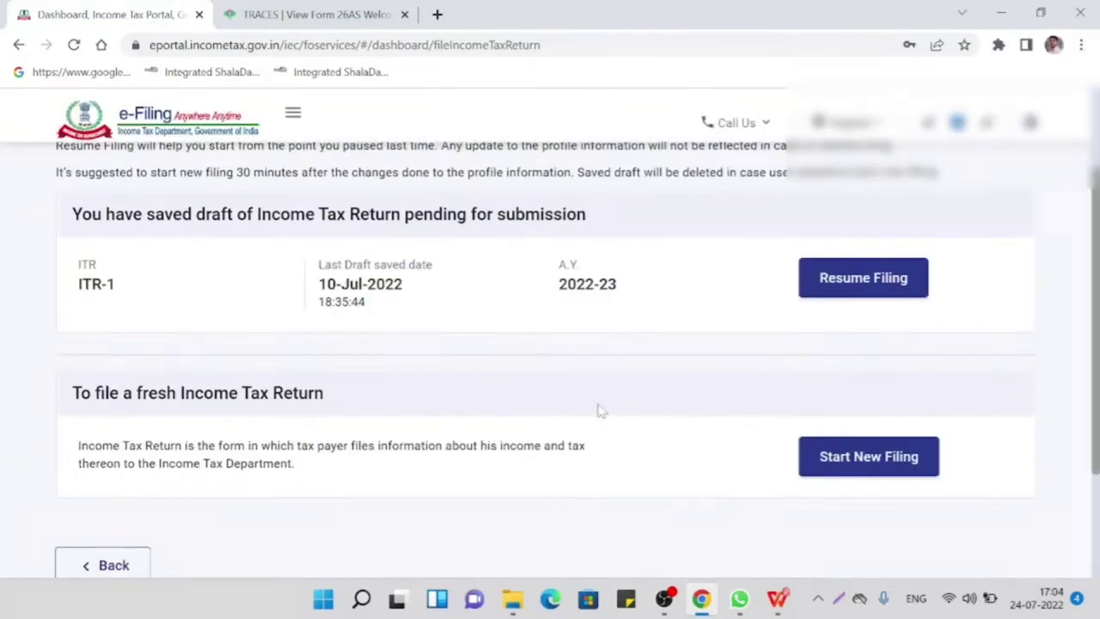
Step: Start a new filing instead of resuming the saved draft, and proceed with Individual as the applicable status
scroll(593, 411, down, 1)
scroll(590, 409, up, 1)
click(876, 462)
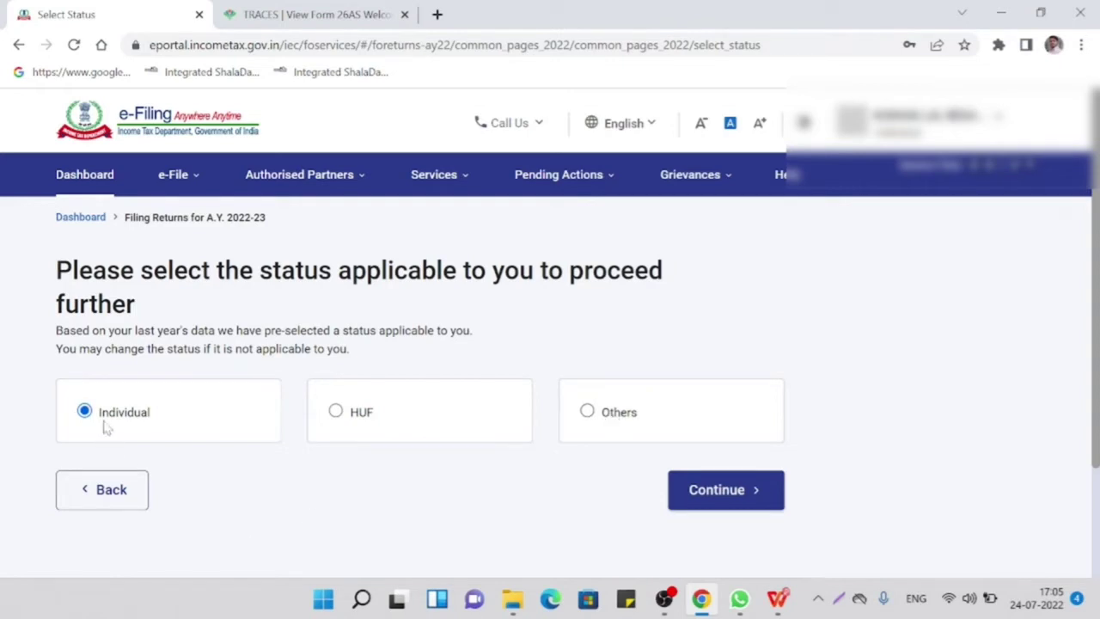
click(748, 493)
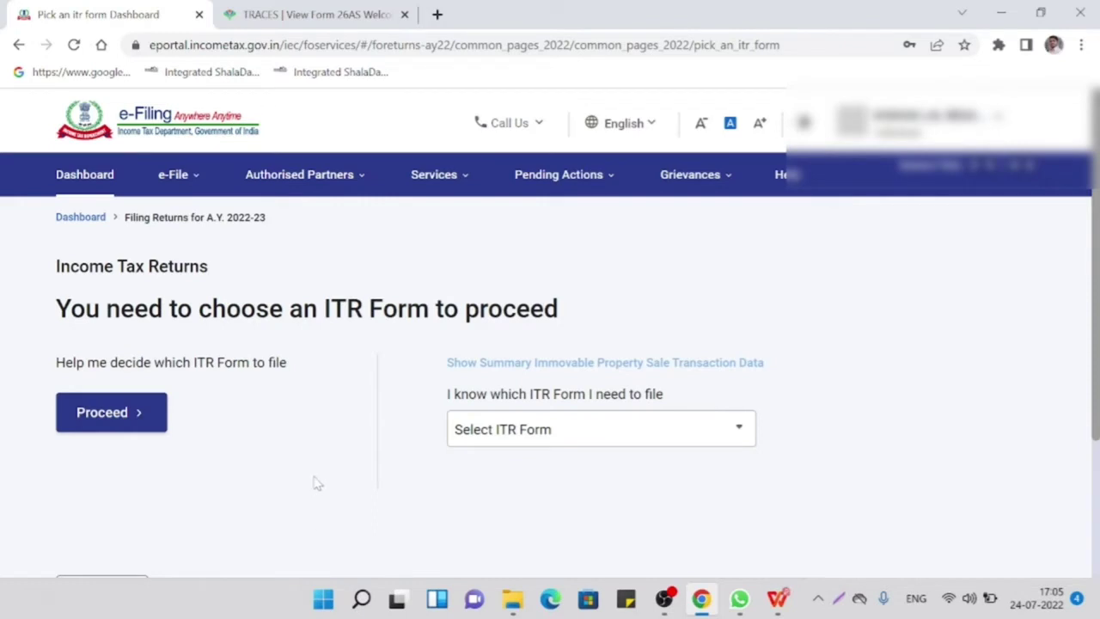
click(577, 437)
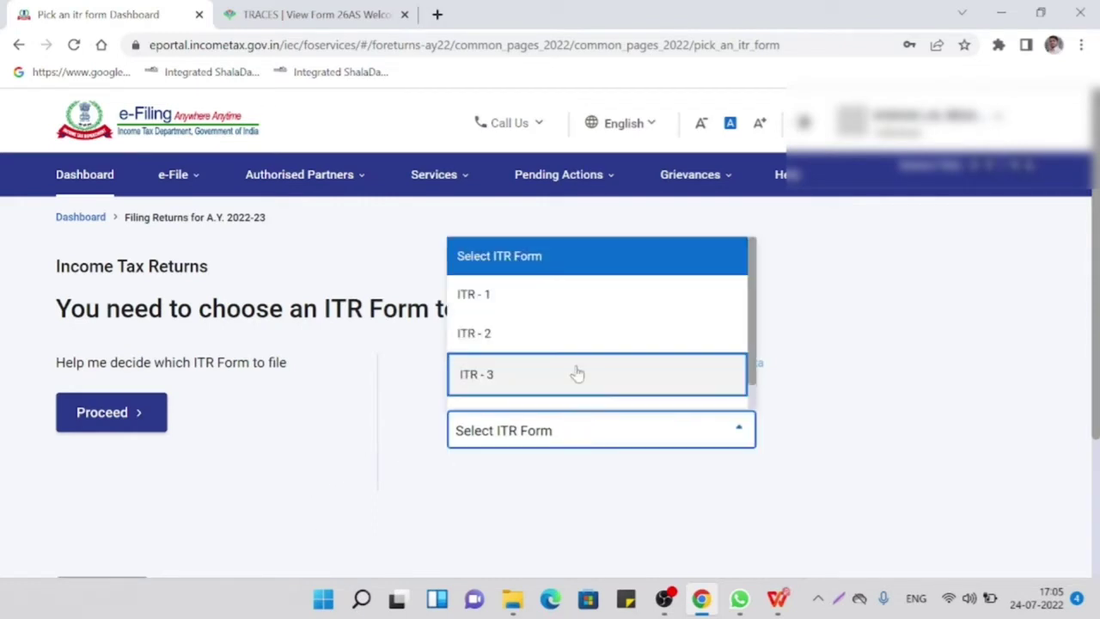
scroll(578, 374, down, 1)
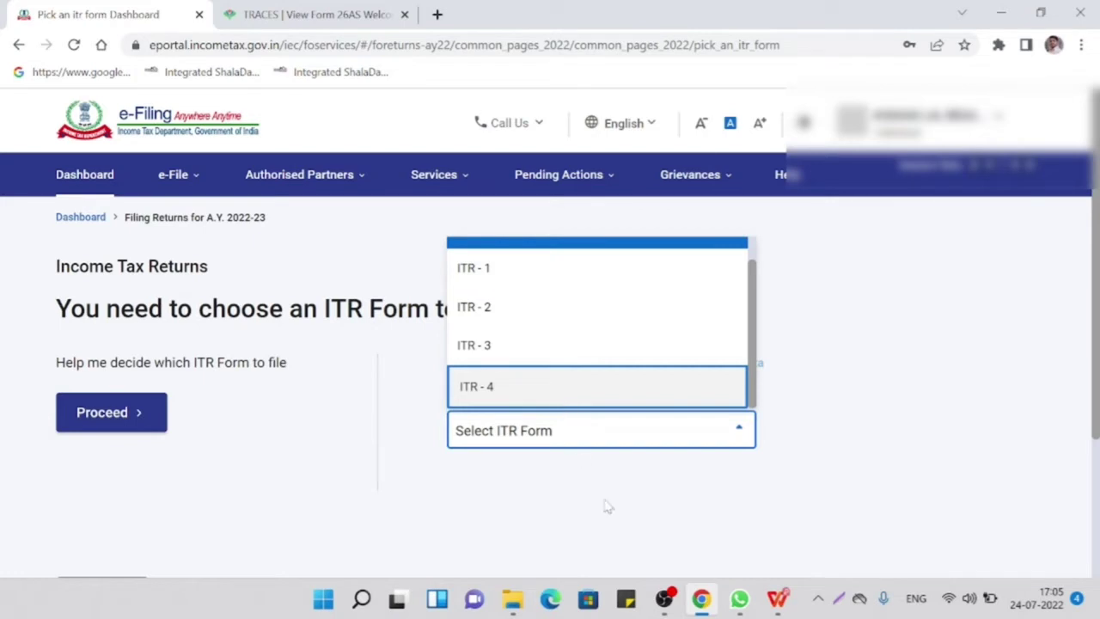
click(782, 495)
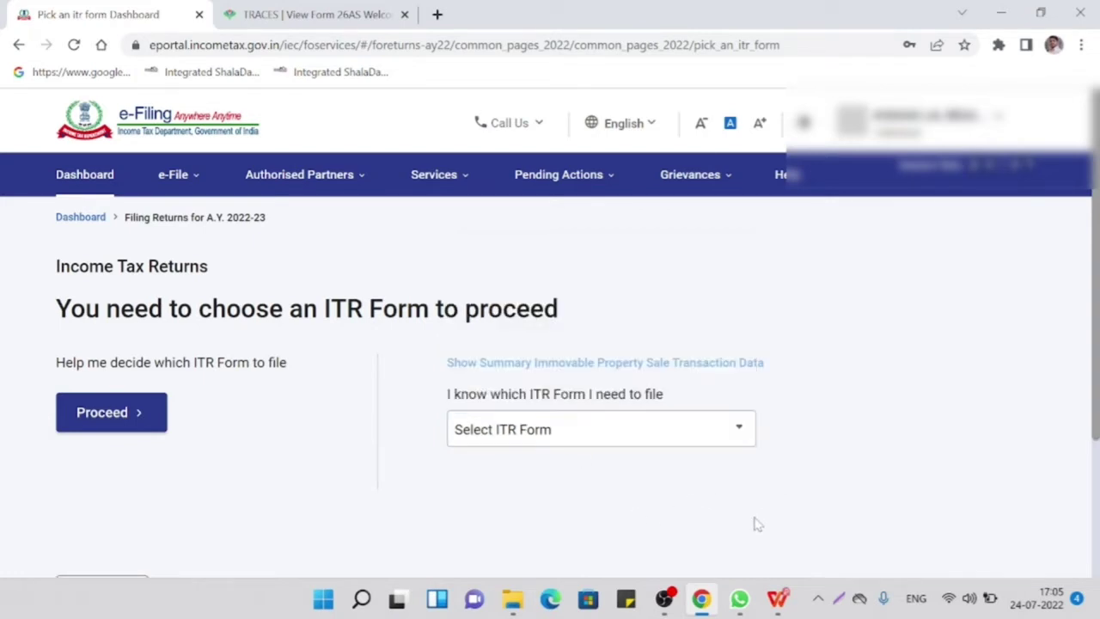
Step: Choose ITR - 1 as the form to file and proceed with it
click(717, 440)
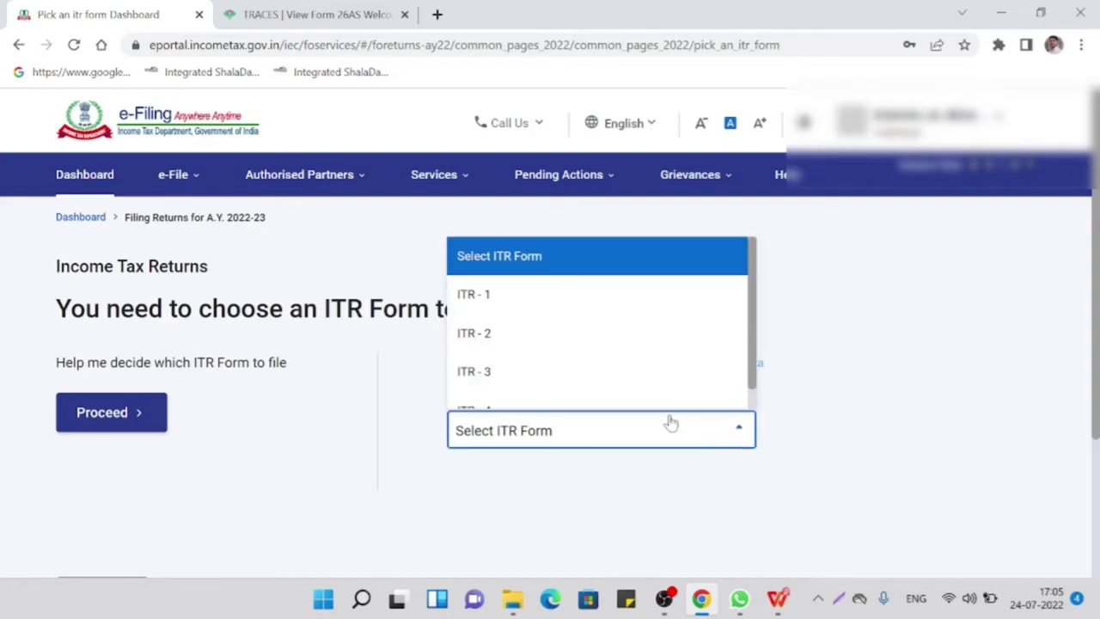
click(533, 304)
scroll(479, 371, down, 2)
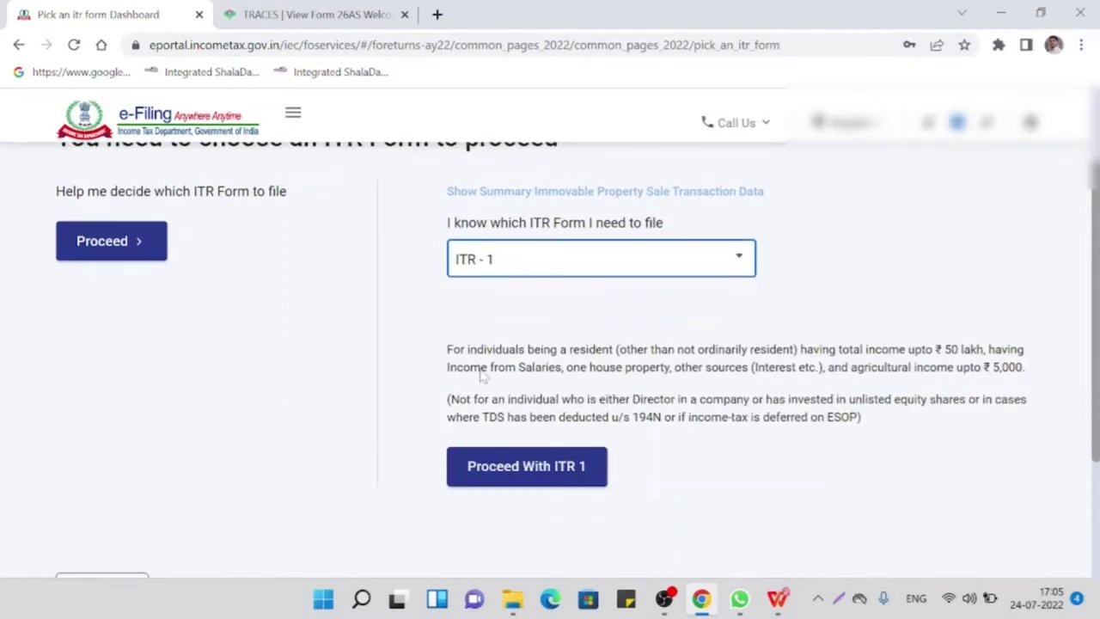
click(524, 480)
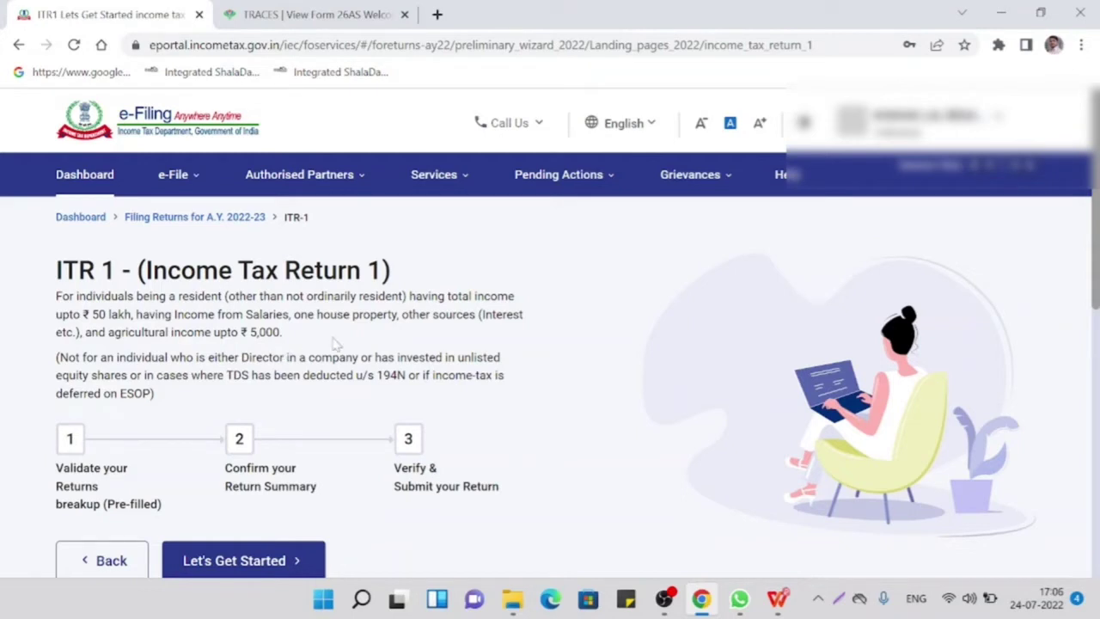
Step: Look over the ITR 1 filing stages and the list of helpful documents, and get started with the return
scroll(348, 344, down, 2)
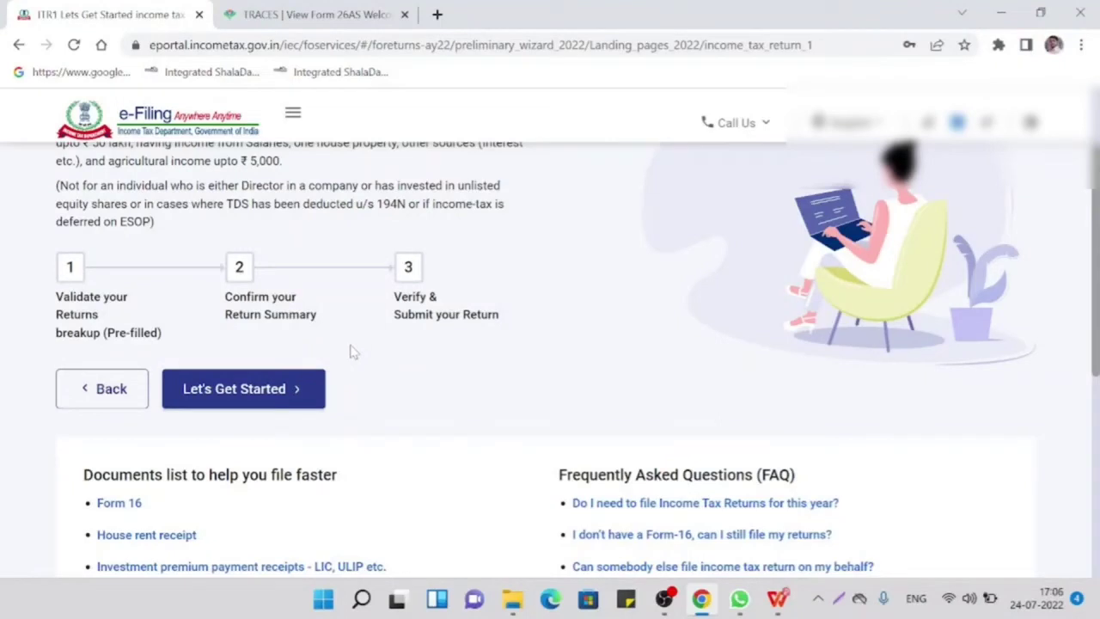
scroll(360, 351, down, 2)
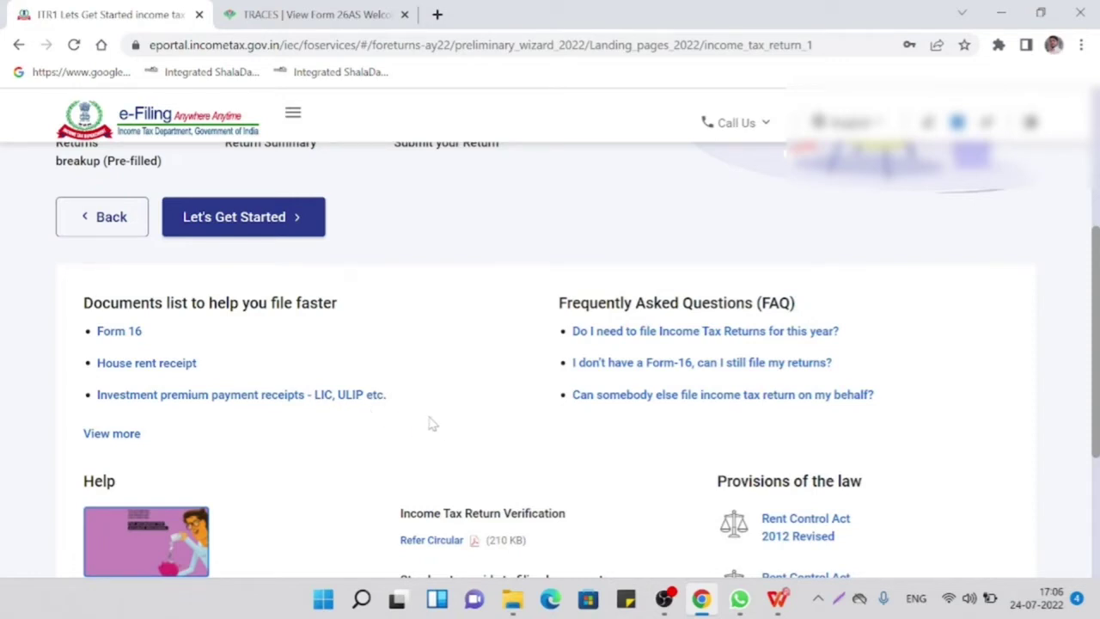
scroll(454, 430, up, 2)
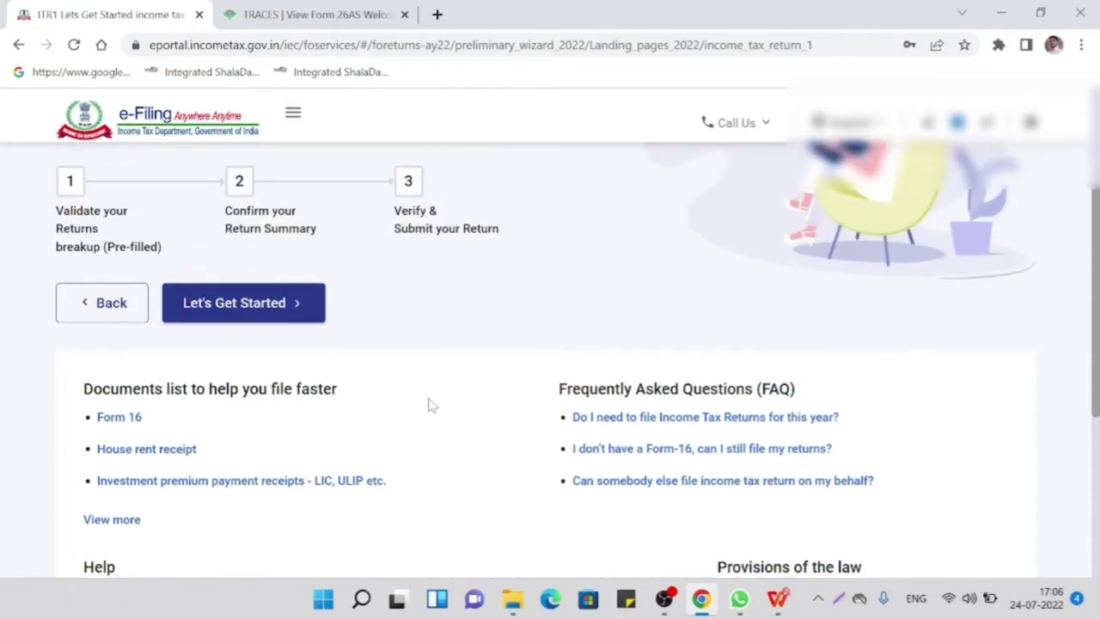
scroll(431, 405, up, 2)
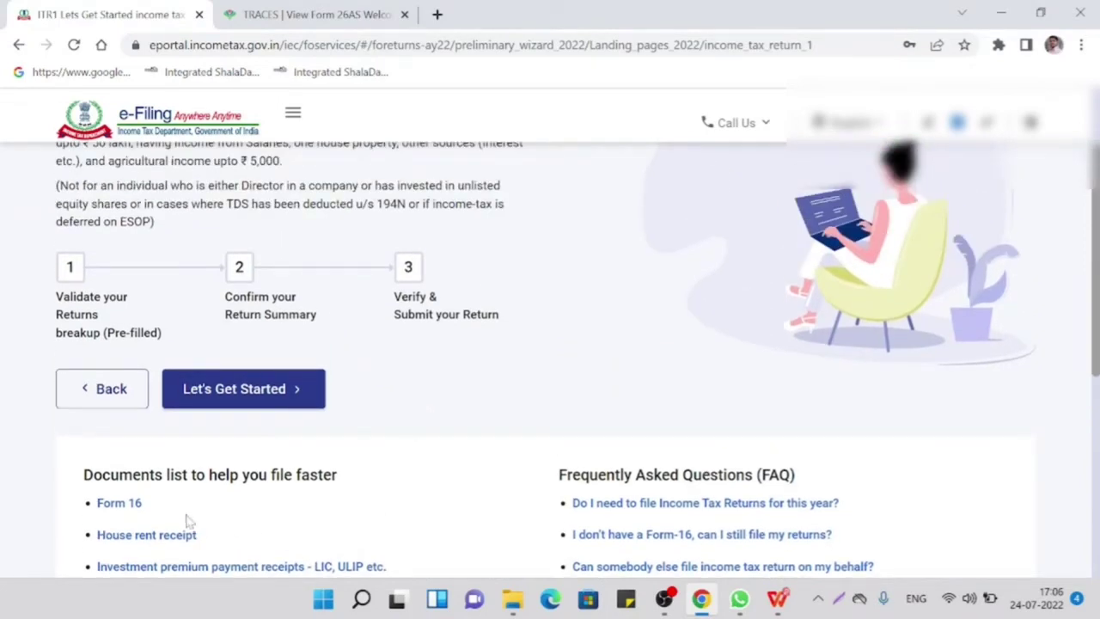
click(241, 399)
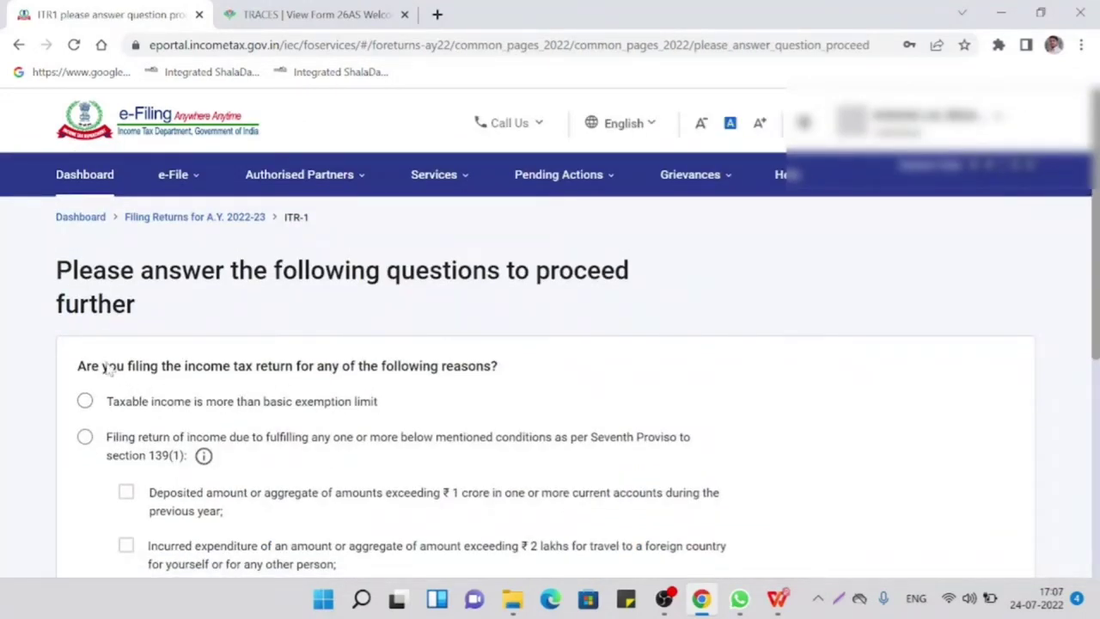
Step: Give "Taxable income is more than basic exemption limit" as the filing reason, continue, and acknowledge the pre-filled return notice
scroll(436, 358, down, 1)
scroll(432, 355, up, 1)
scroll(421, 387, down, 1)
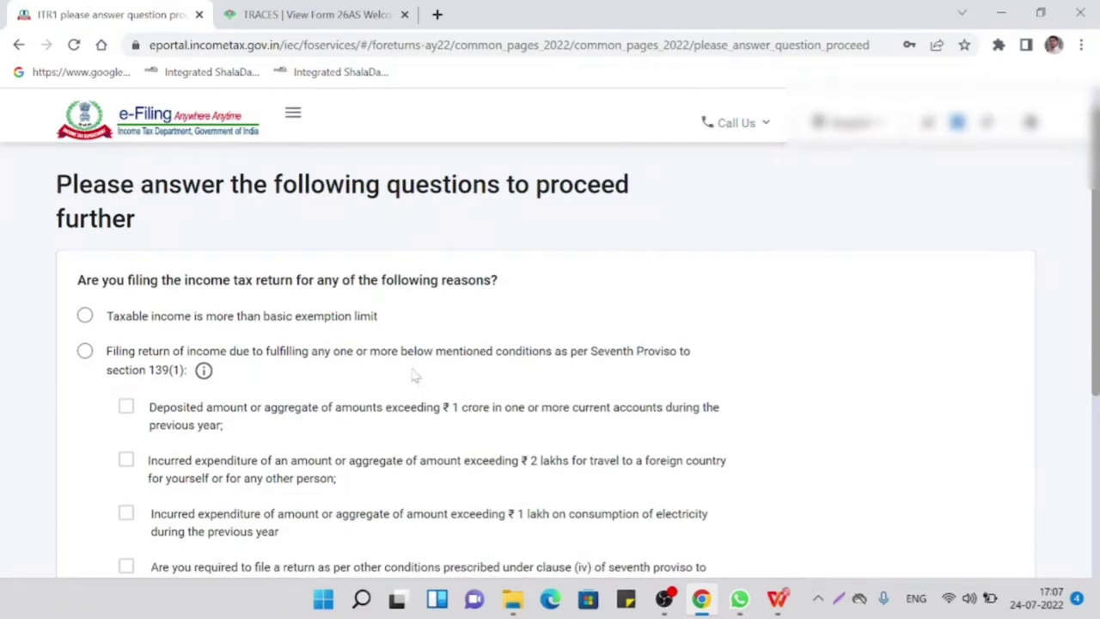
scroll(446, 373, down, 2)
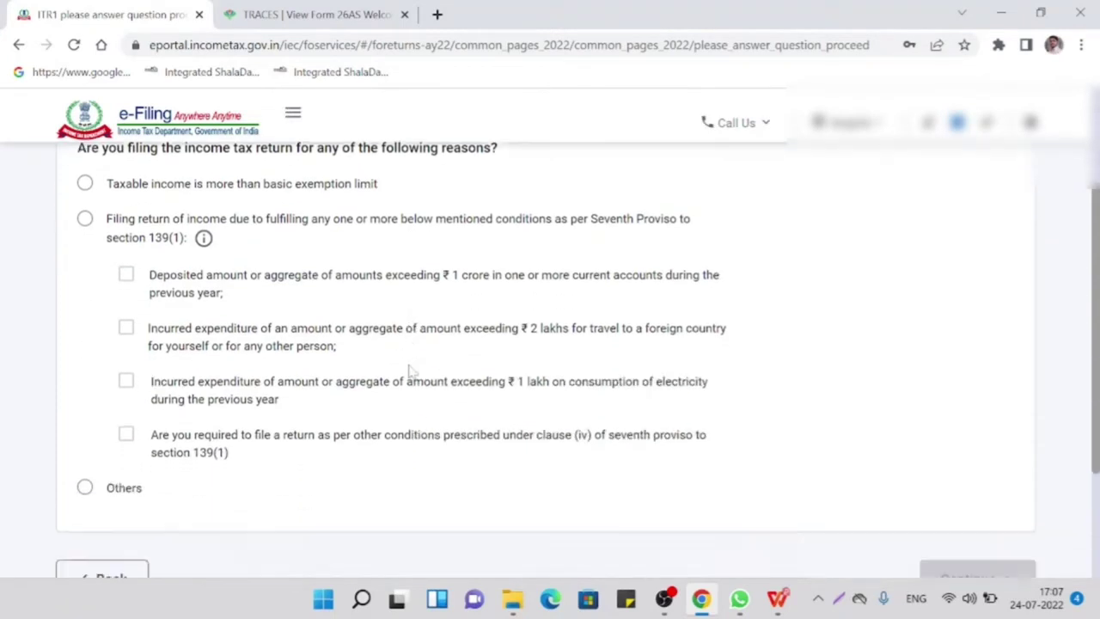
scroll(418, 373, up, 1)
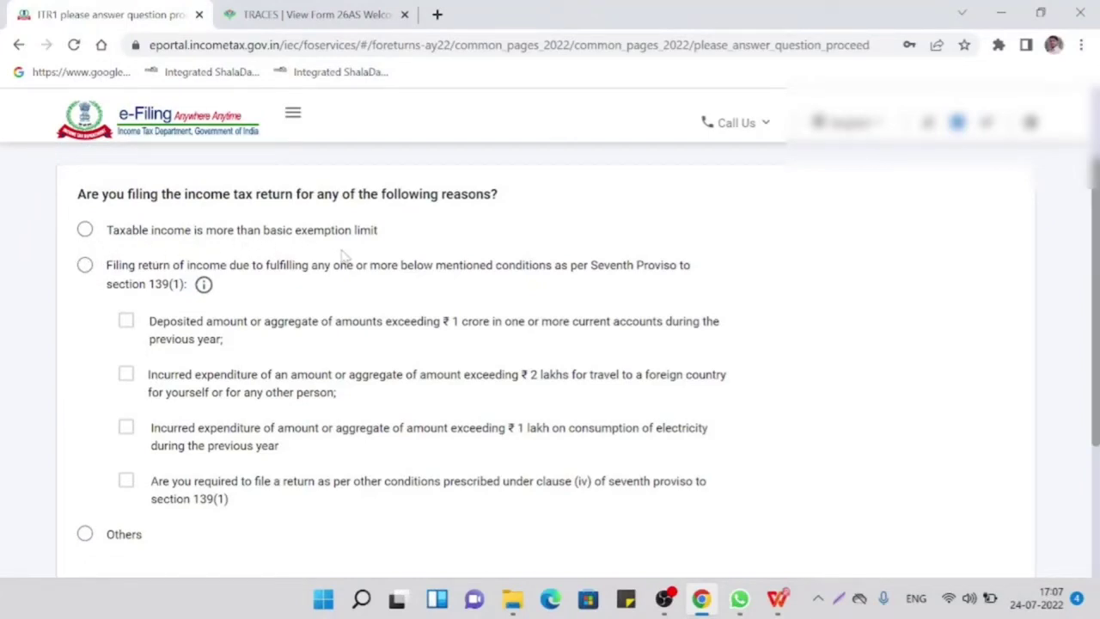
click(84, 229)
scroll(443, 338, down, 2)
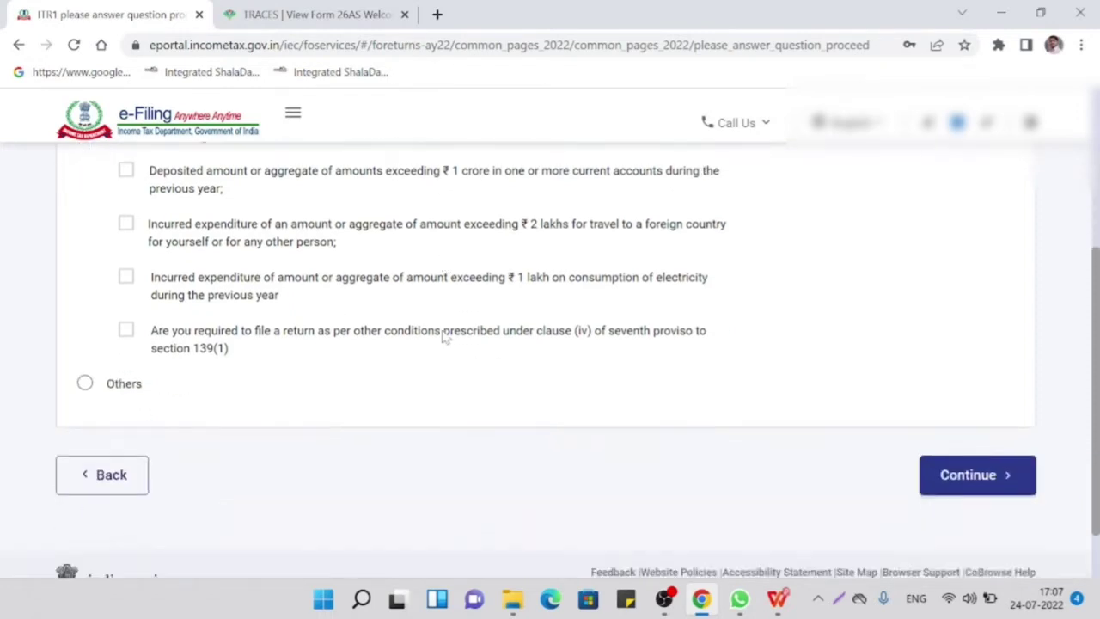
scroll(443, 338, down, 2)
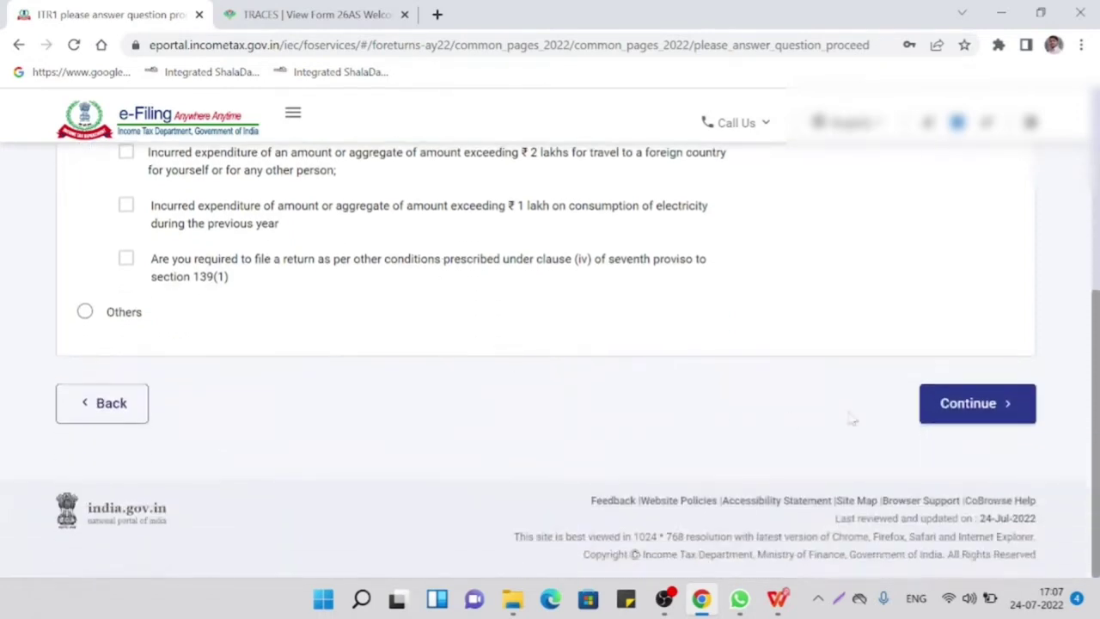
click(985, 407)
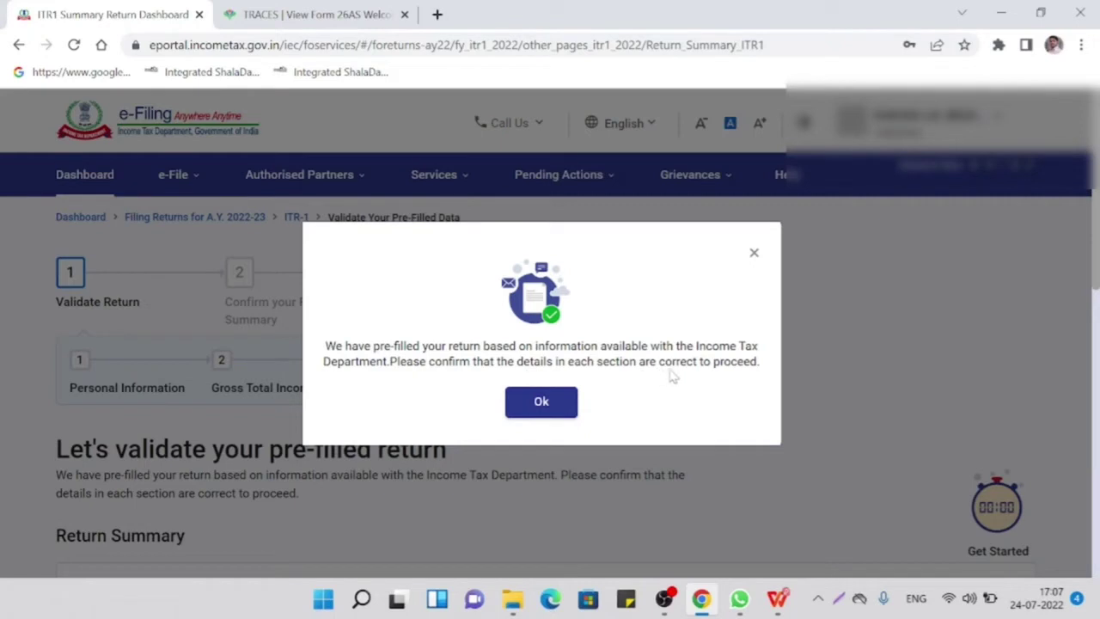
click(541, 404)
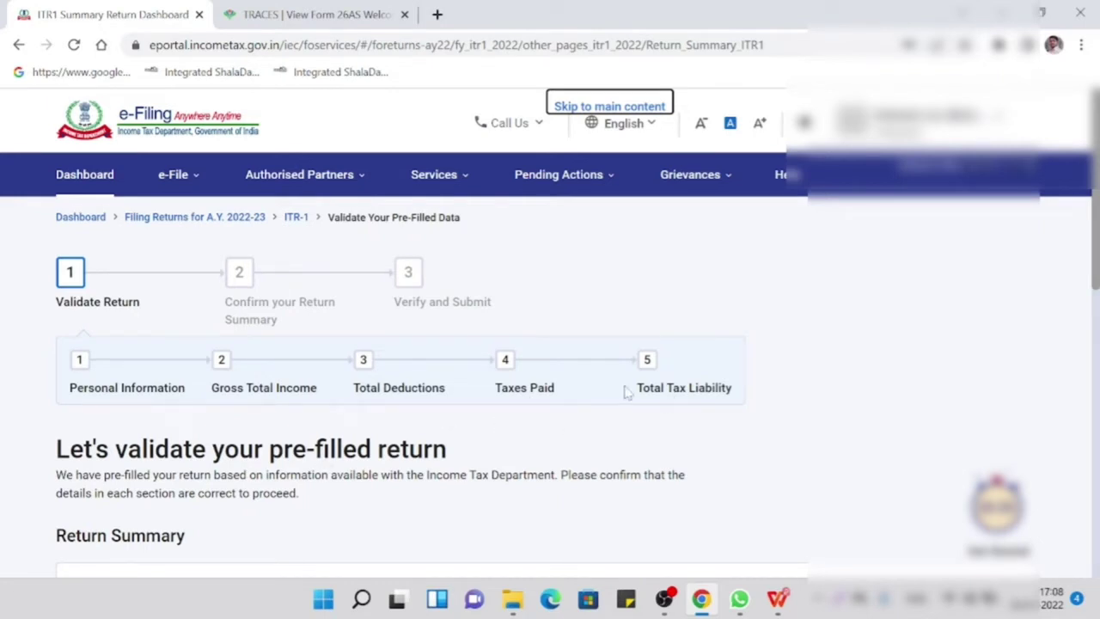
Step: Look over the sections of the pre-filled return summary and open Personal Information
scroll(627, 391, down, 3)
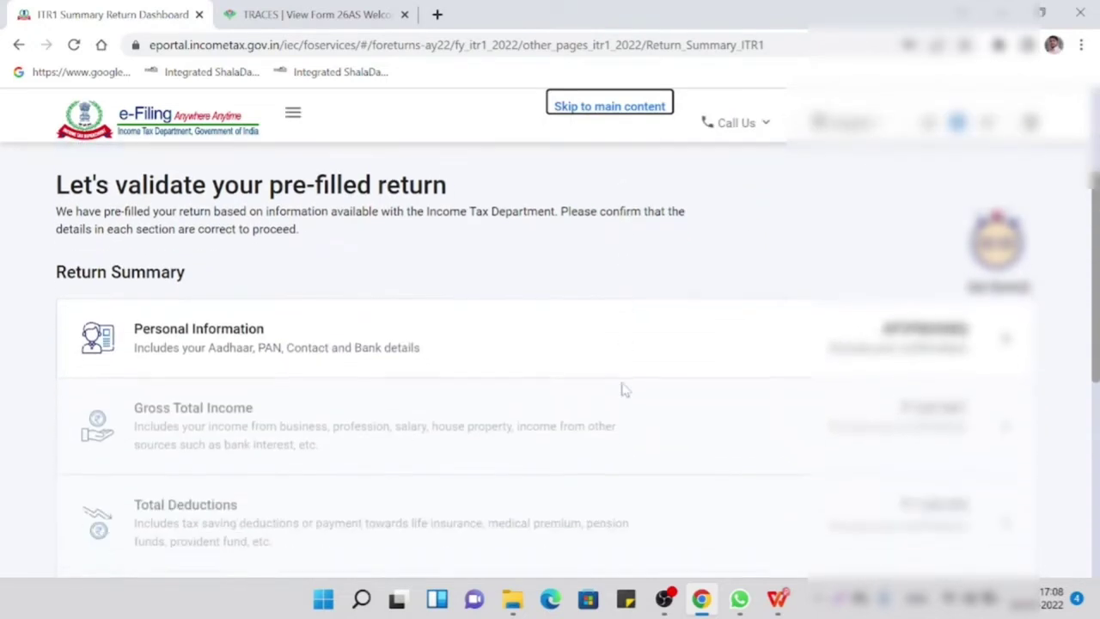
scroll(625, 389, down, 1)
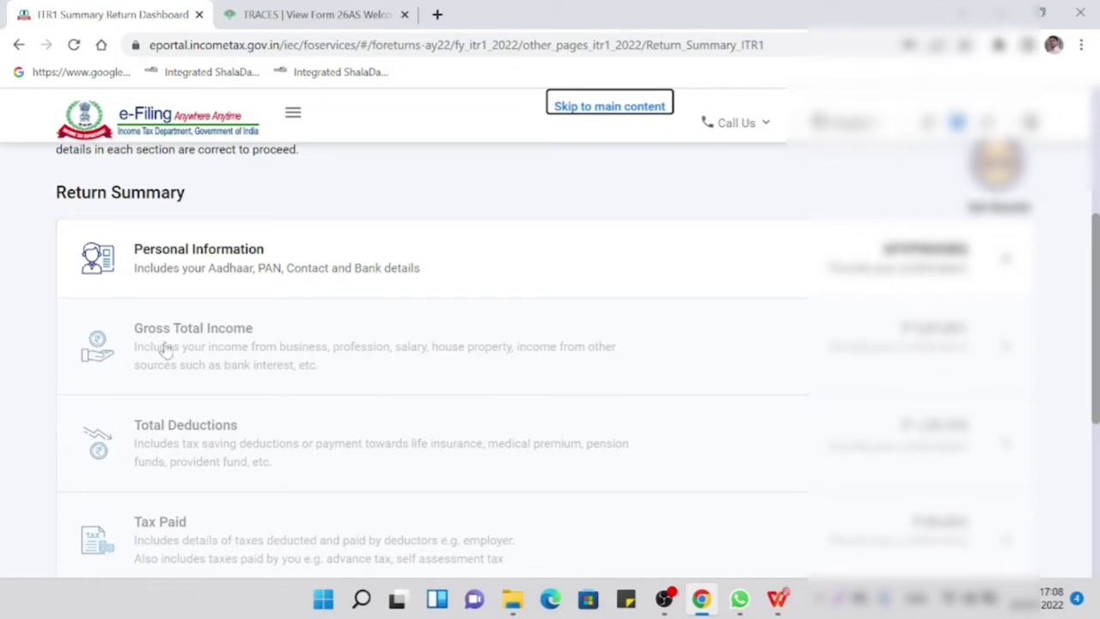
scroll(198, 452, down, 1)
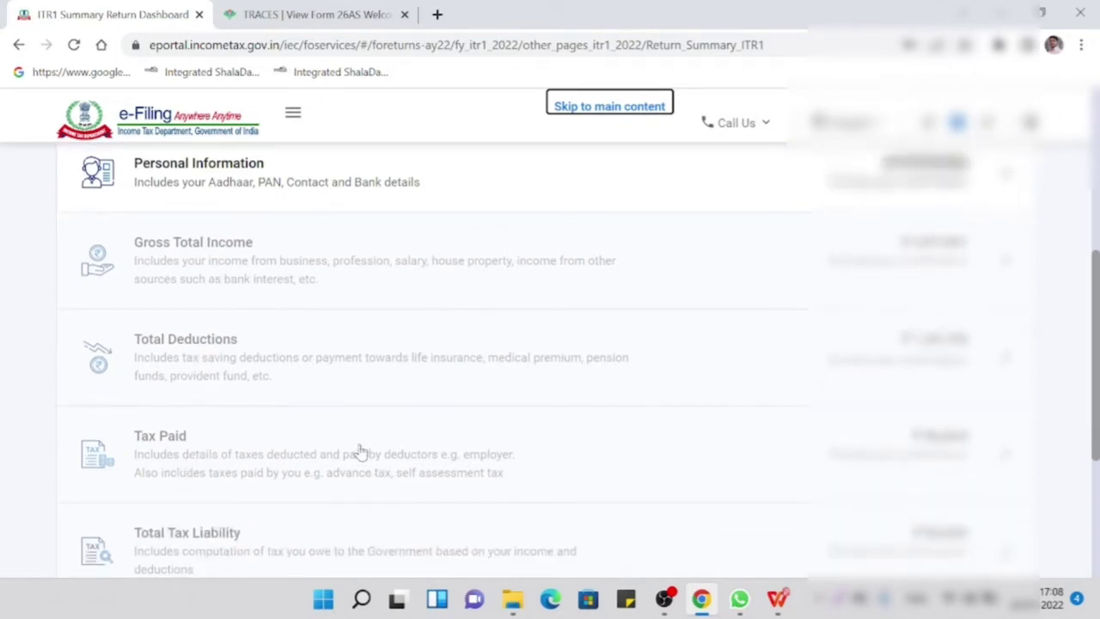
scroll(358, 451, up, 1)
scroll(359, 447, down, 1)
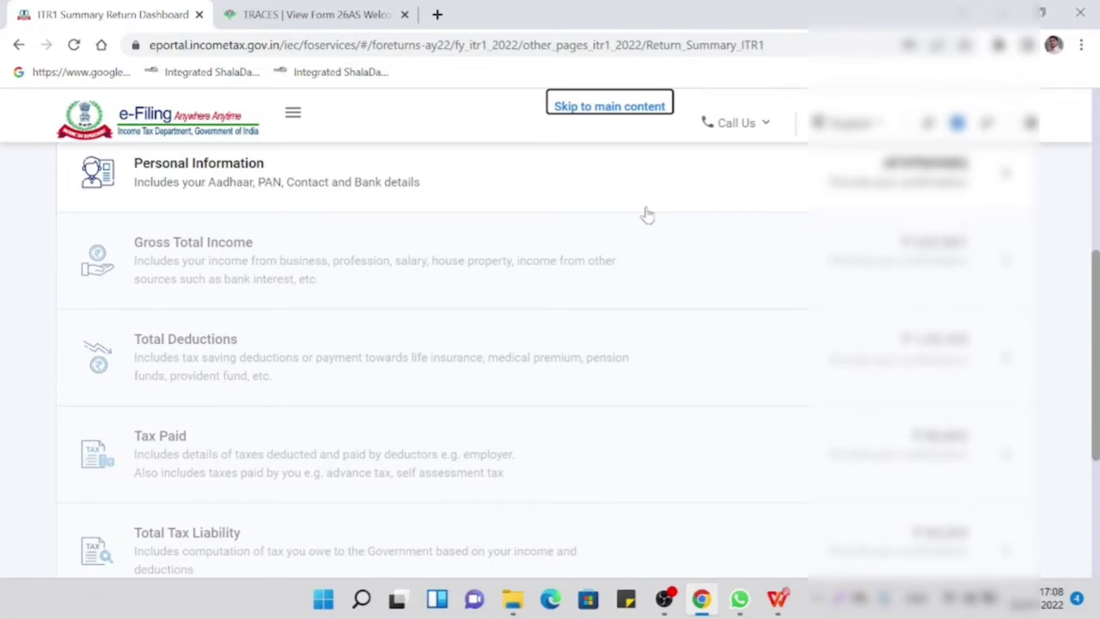
scroll(647, 214, up, 2)
scroll(645, 214, down, 1)
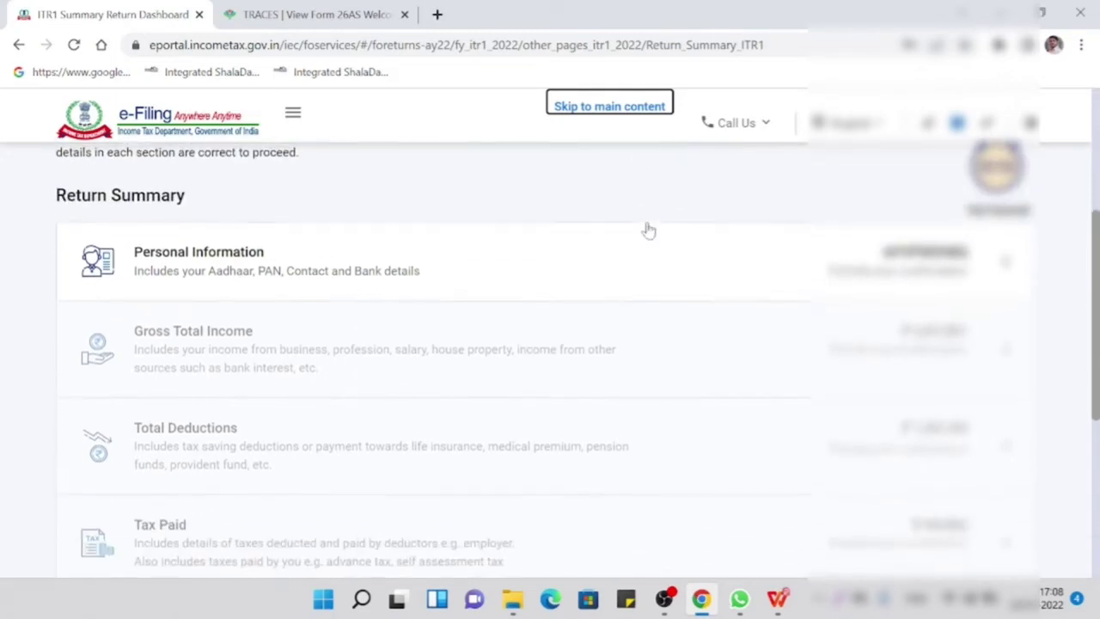
click(248, 249)
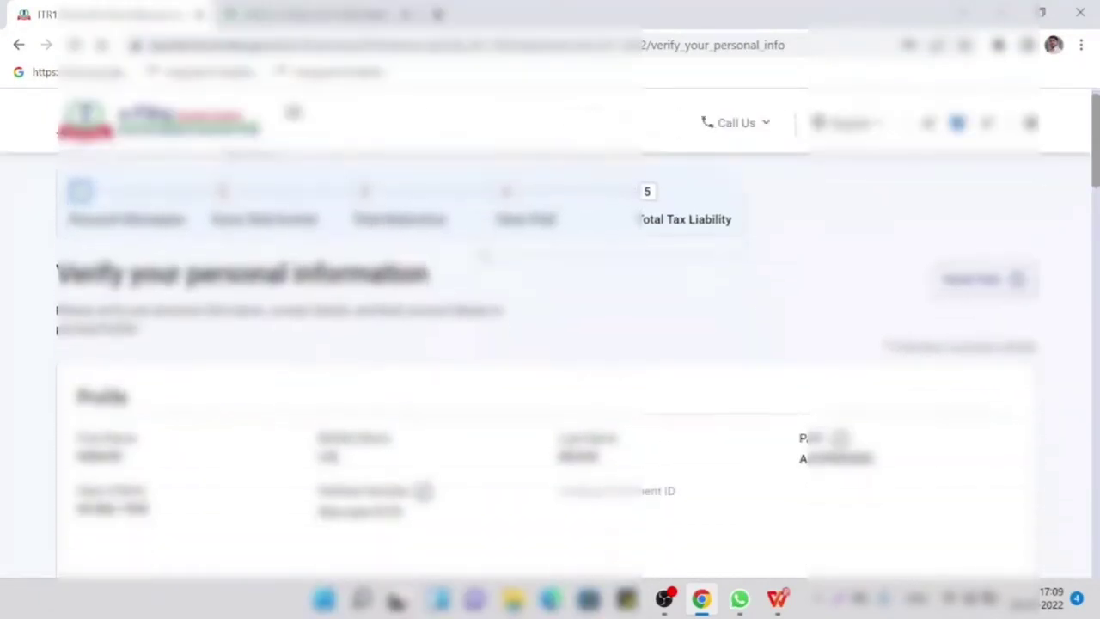
Step: Check the pre-filled profile and contact details in the personal information section
scroll(484, 254, down, 1)
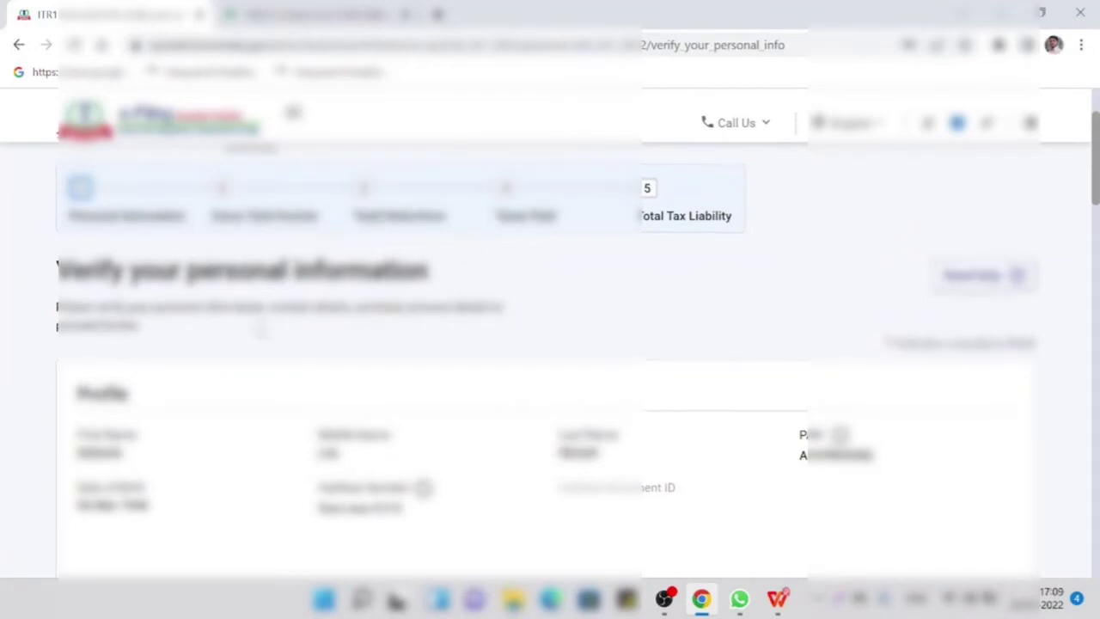
scroll(337, 361, down, 1)
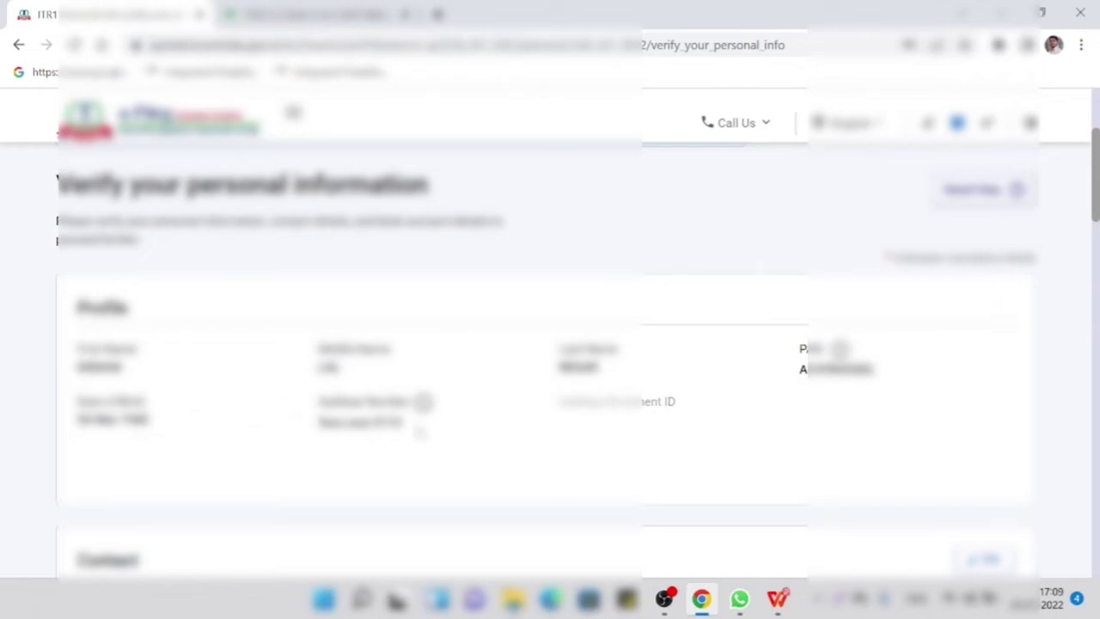
scroll(365, 392, down, 1)
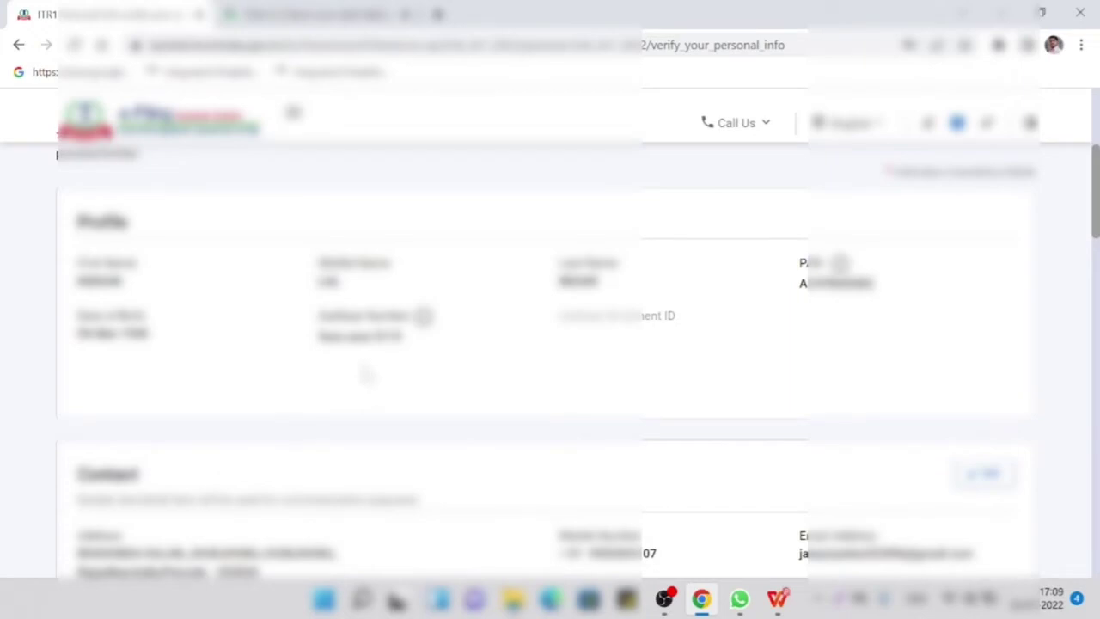
scroll(365, 373, down, 2)
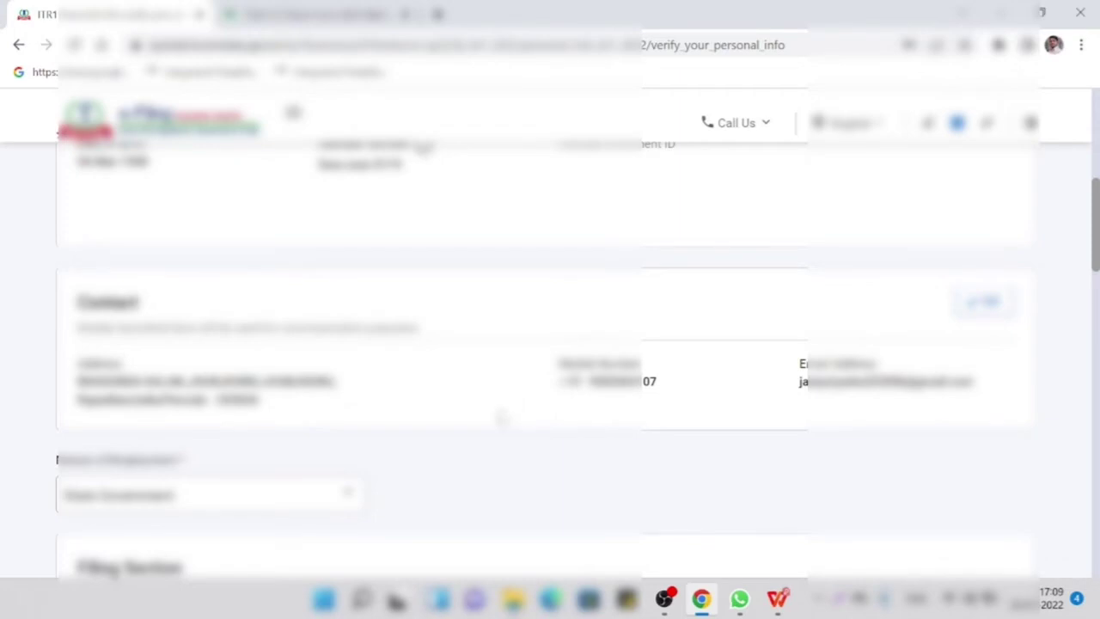
scroll(351, 440, down, 1)
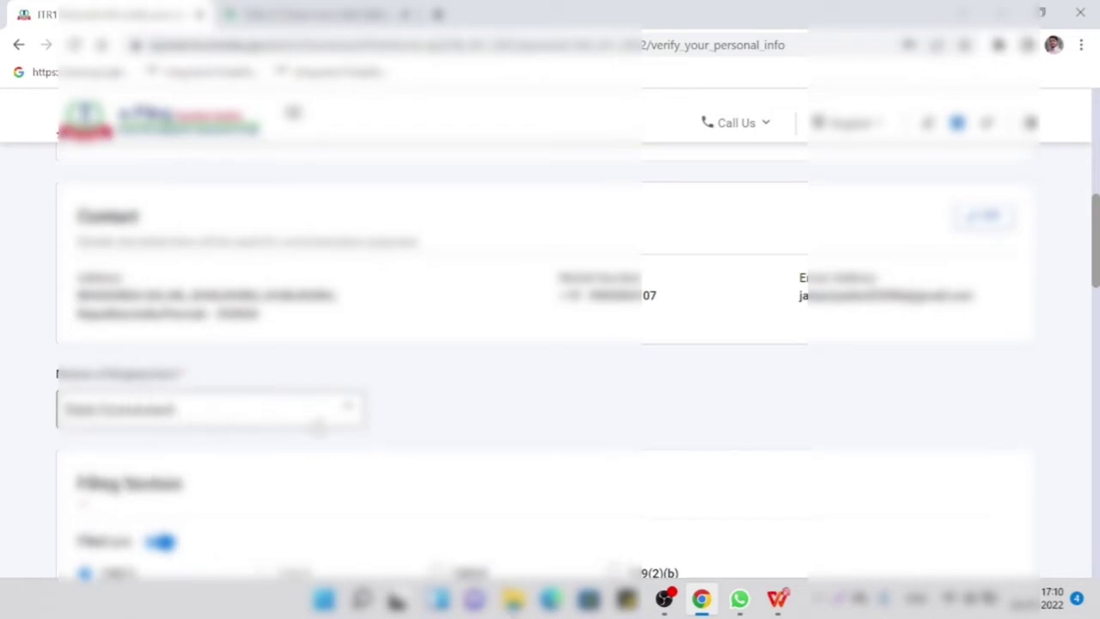
Step: Look through the nature of employment options and keep State Government selected
click(318, 421)
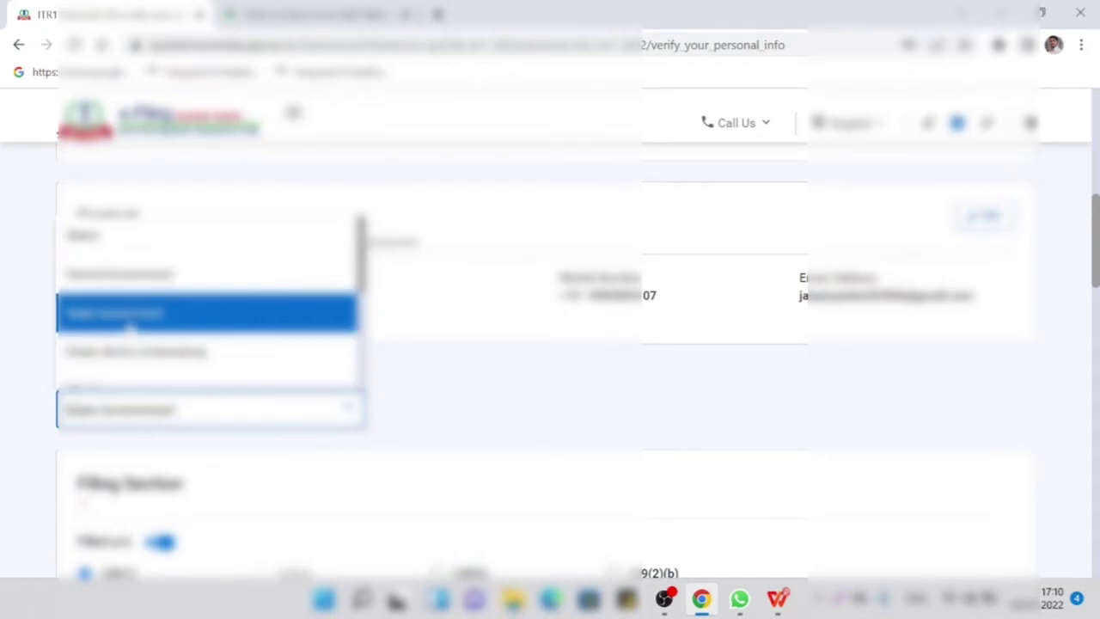
scroll(211, 314, down, 1)
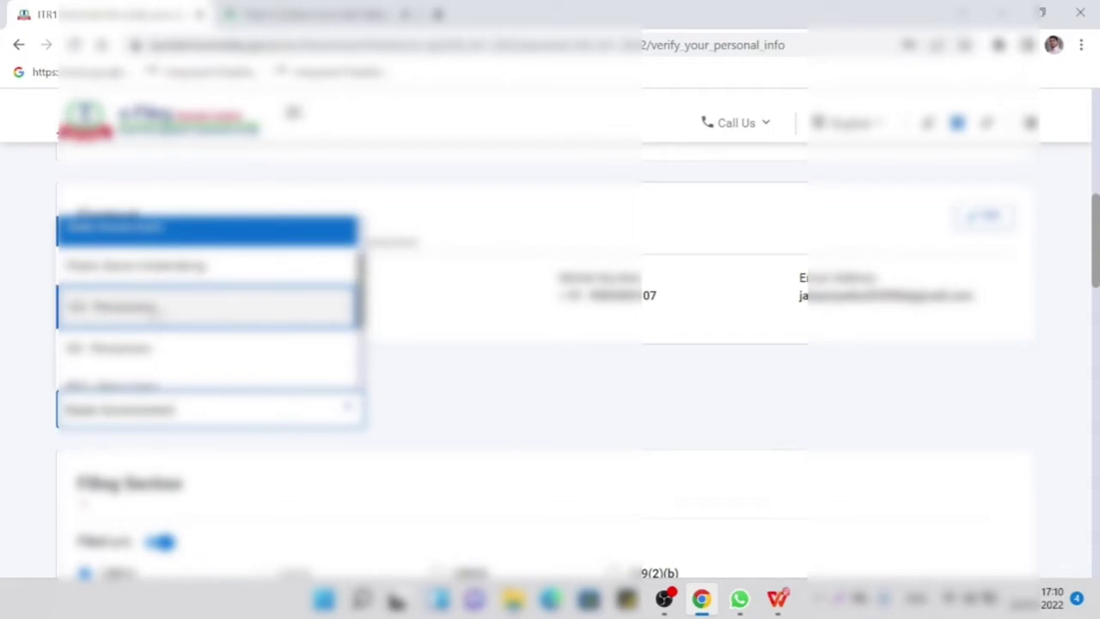
scroll(184, 316, down, 2)
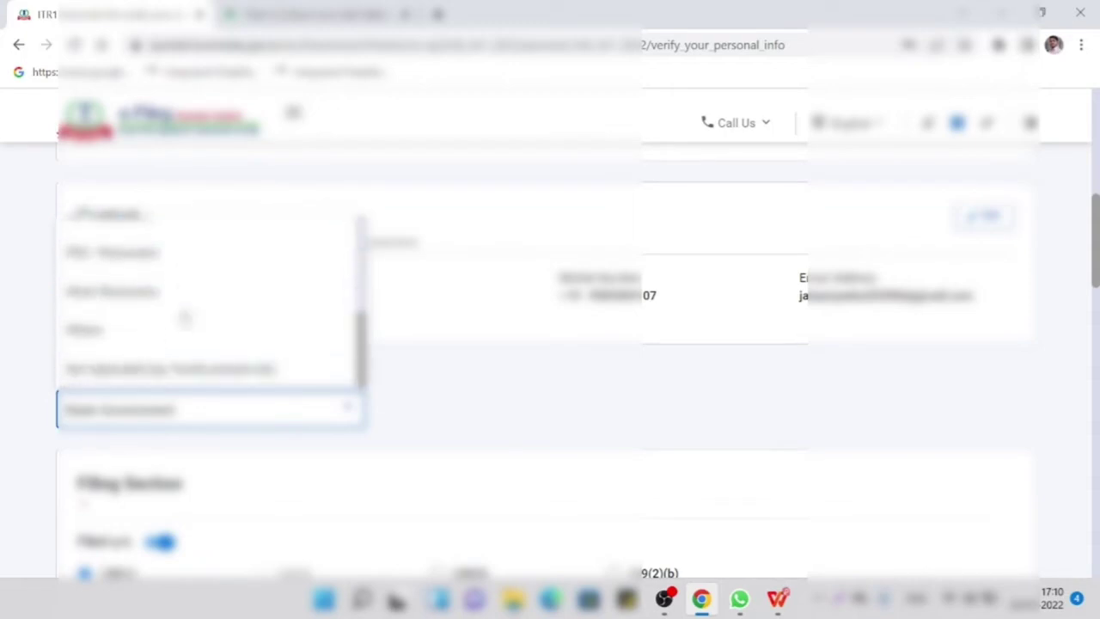
scroll(184, 316, up, 1)
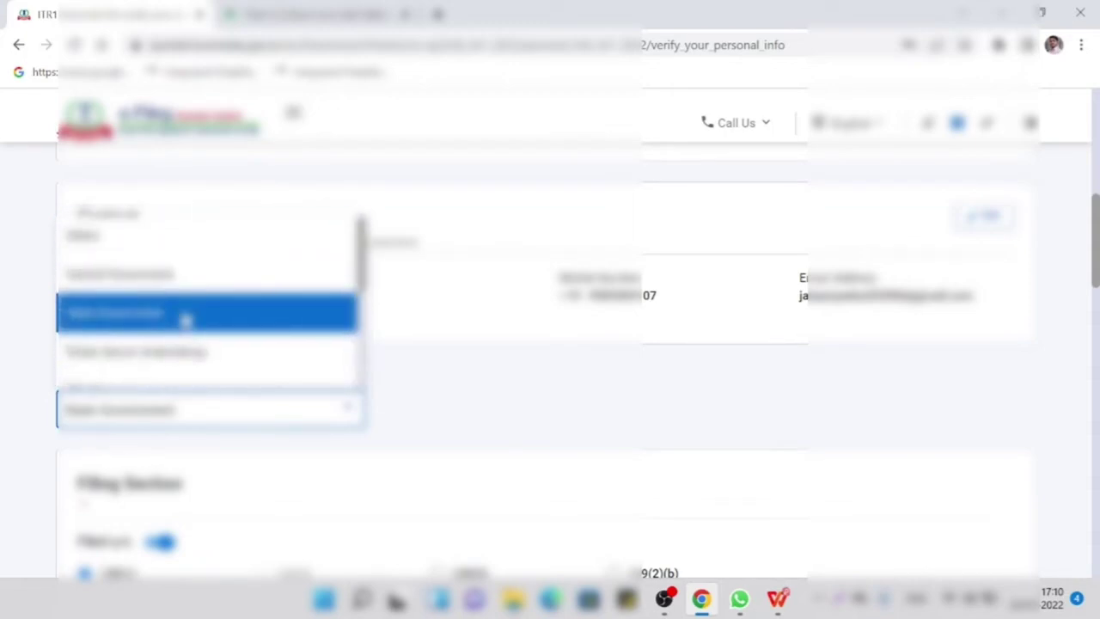
click(225, 416)
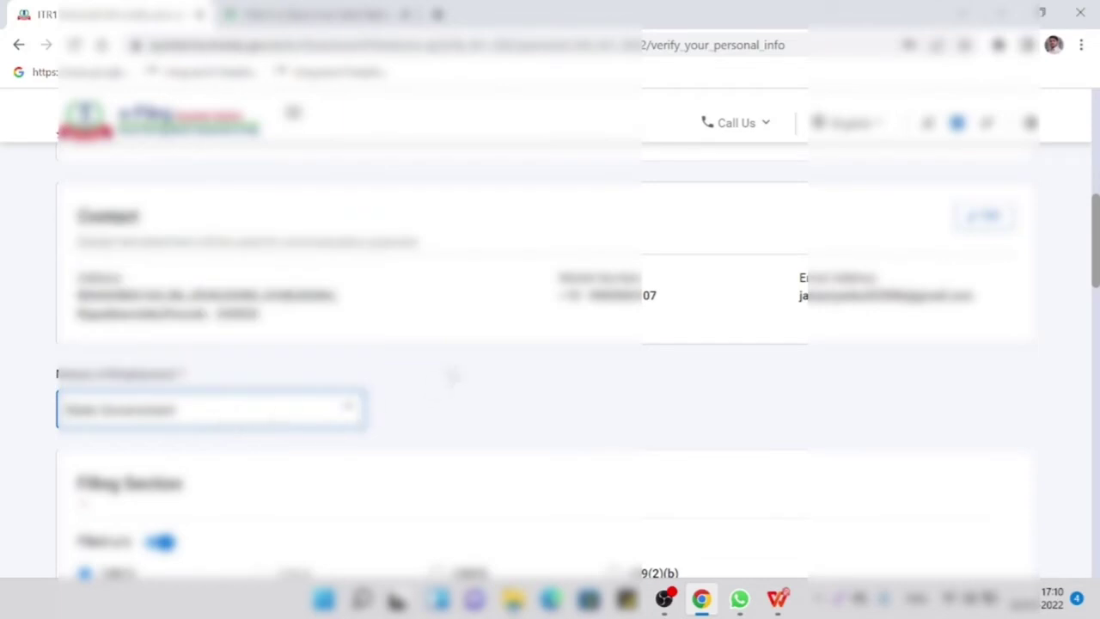
Step: Check the filing section, the notice response fields, the section 115BAC new tax regime answer and the Seventh proviso response
scroll(452, 376, down, 2)
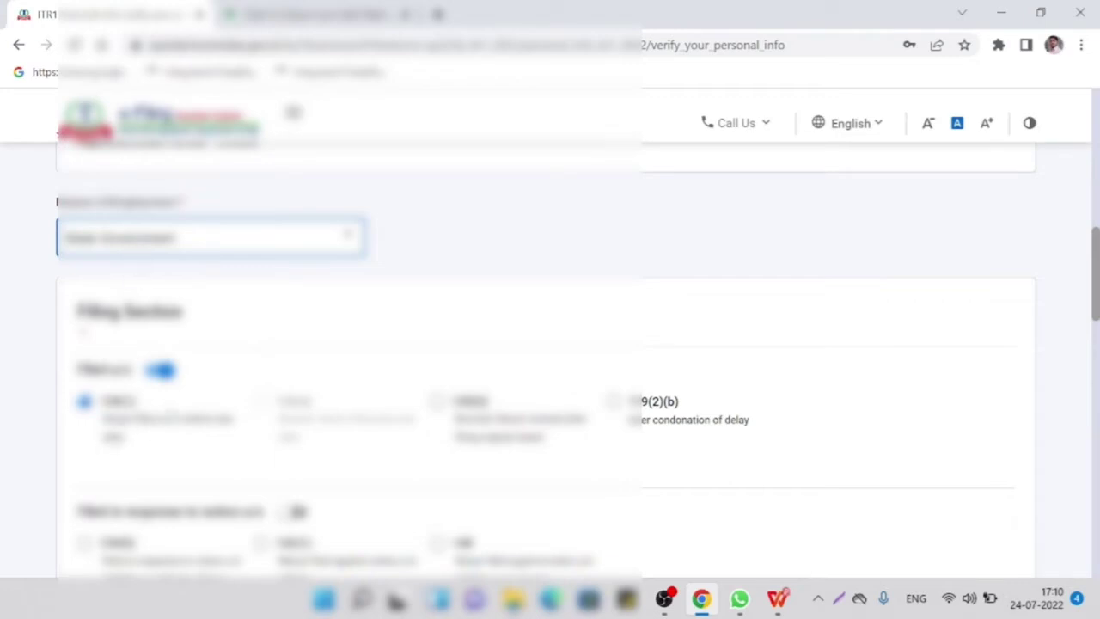
scroll(176, 414, down, 4)
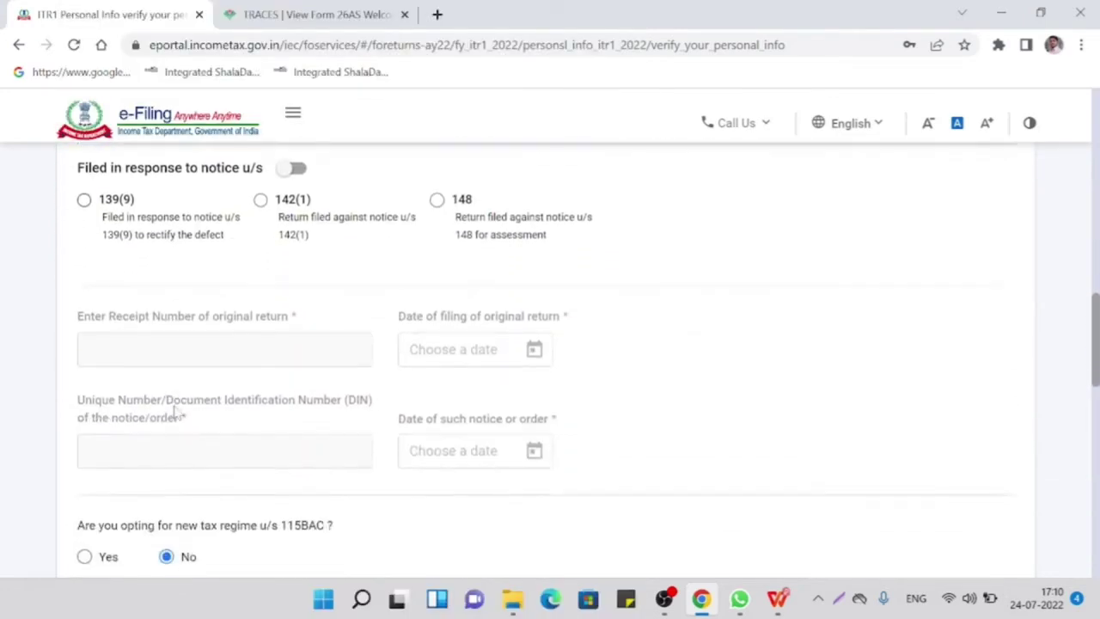
scroll(175, 412, down, 4)
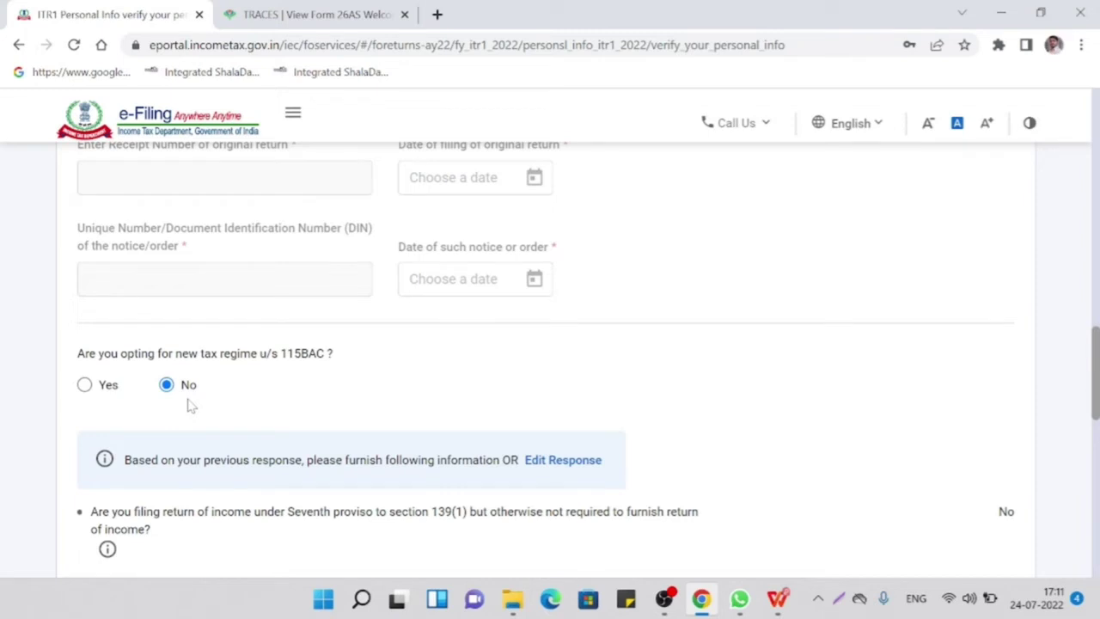
scroll(265, 382, down, 4)
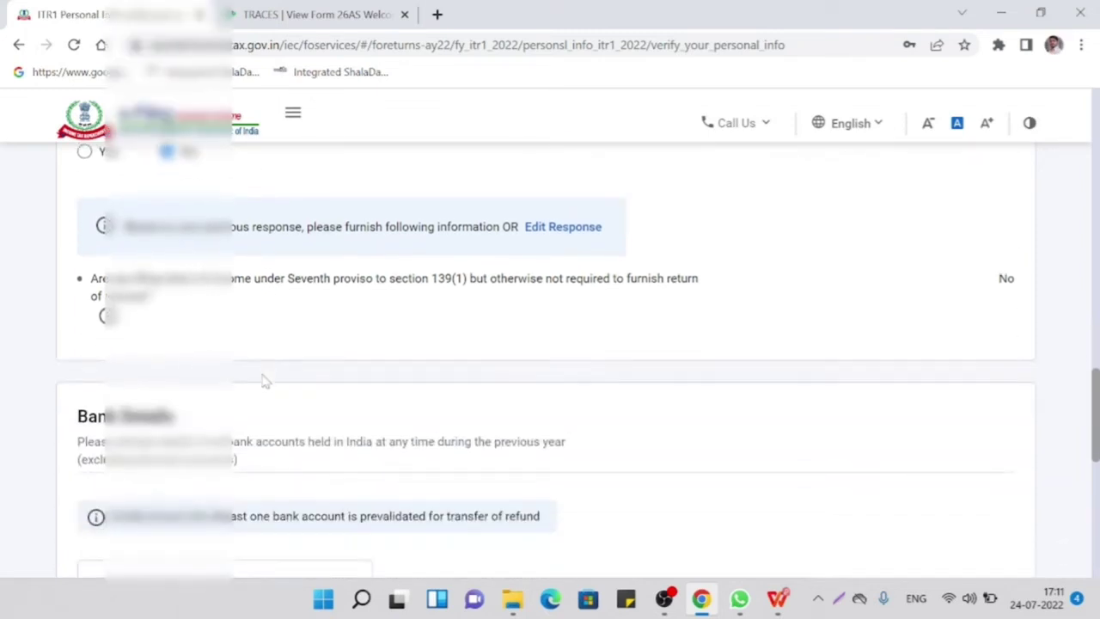
Step: Check the bank account selected for refund and the refund notes, and confirm the personal information section
scroll(264, 383, down, 1)
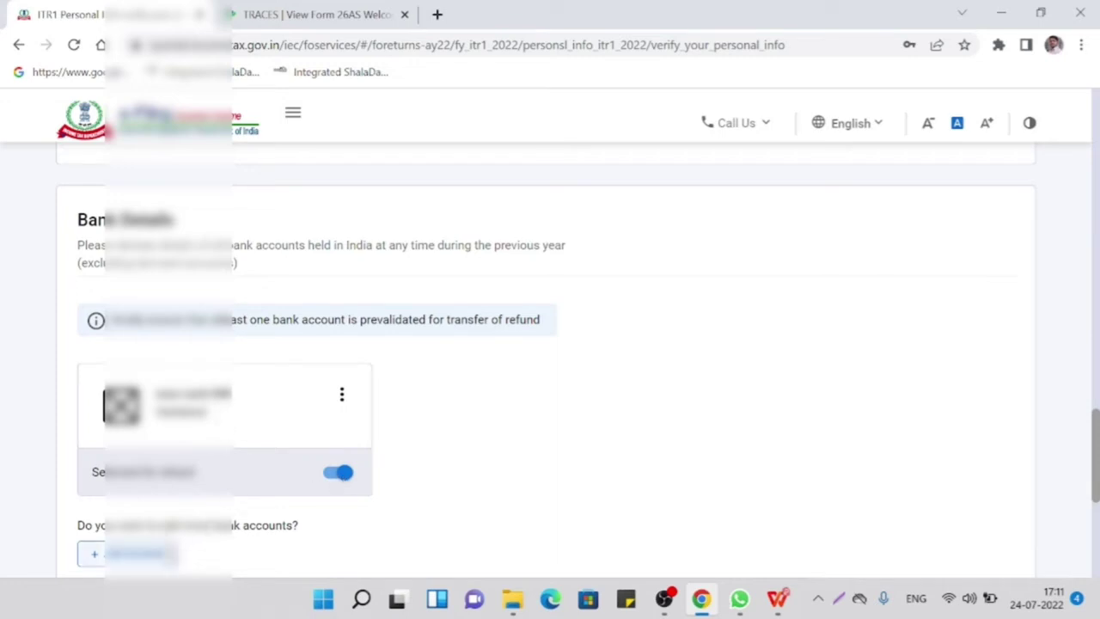
scroll(401, 499, down, 1)
scroll(412, 481, up, 1)
scroll(413, 479, down, 4)
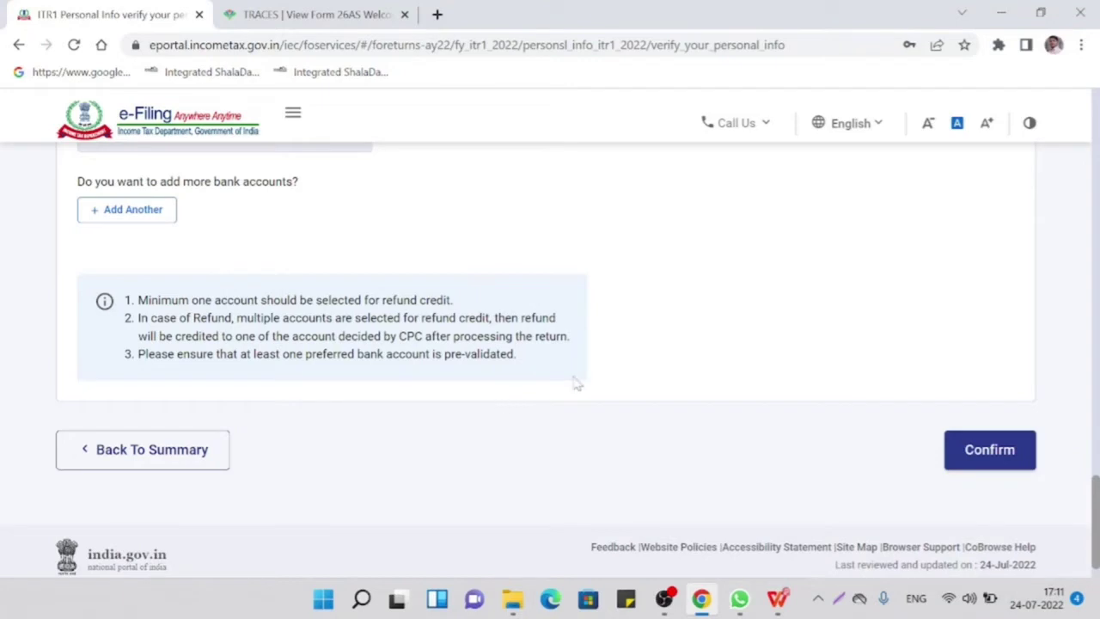
click(963, 451)
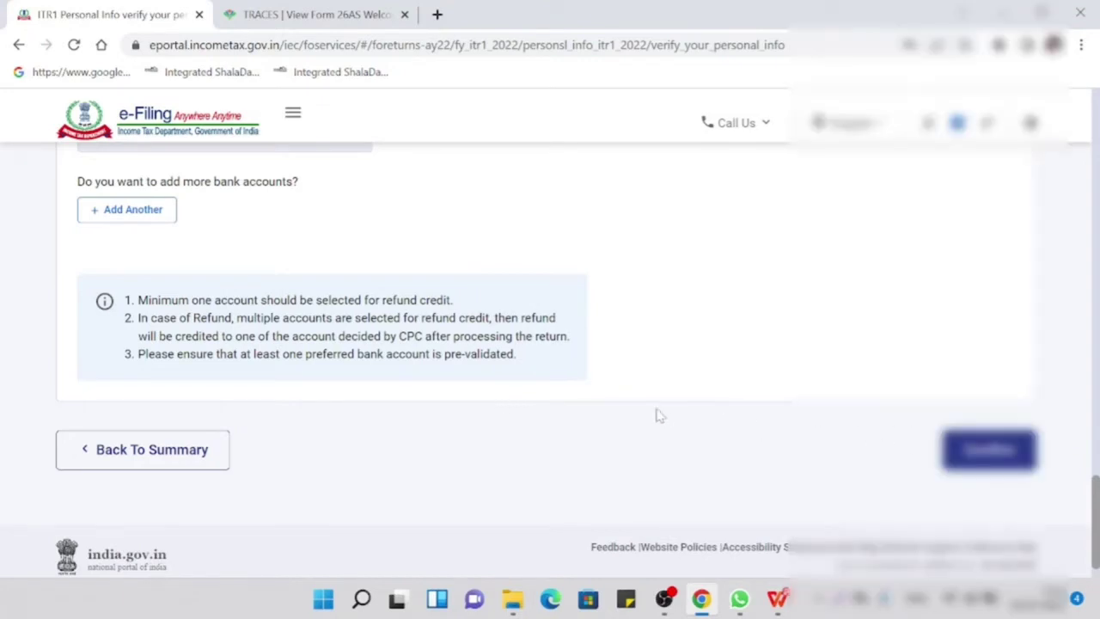
Step: Open the Gross Total Income section from the return summary
scroll(744, 330, down, 1)
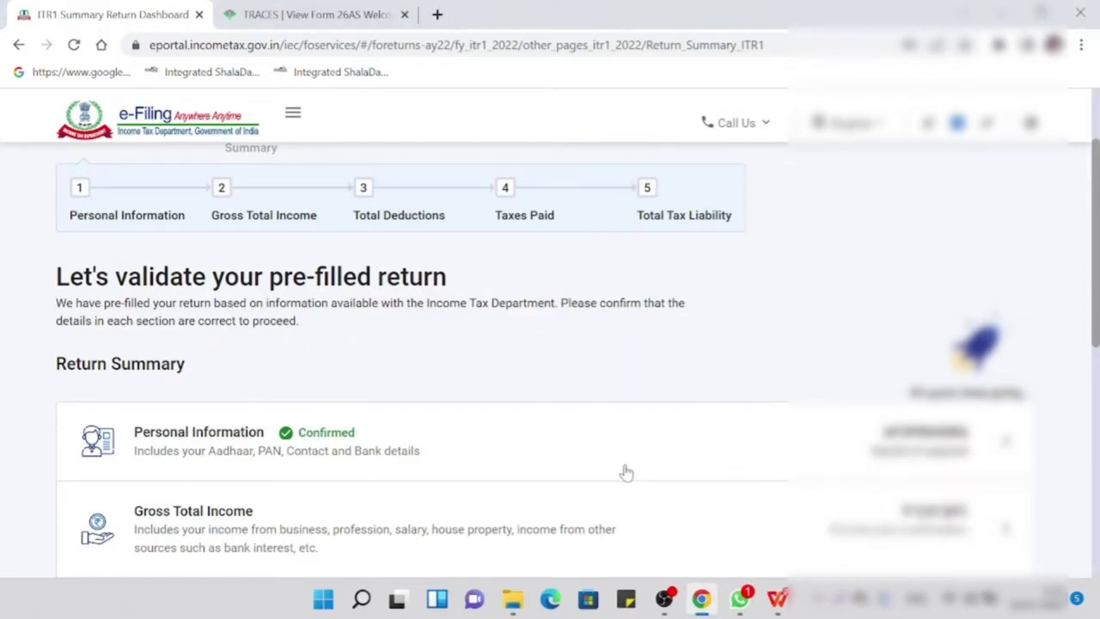
scroll(626, 471, down, 1)
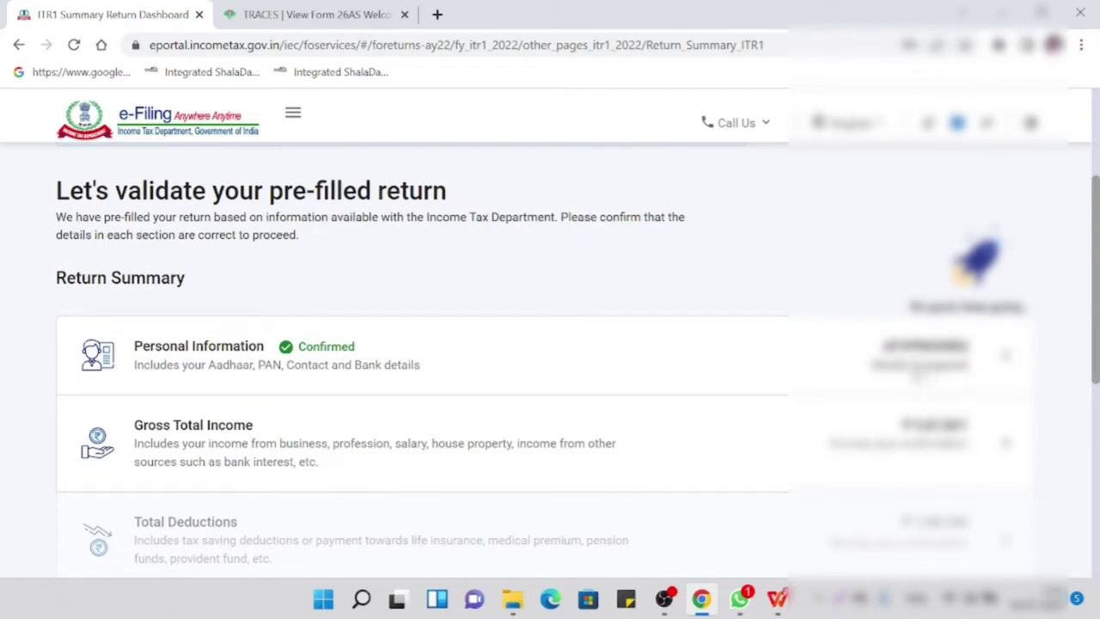
scroll(683, 410, down, 1)
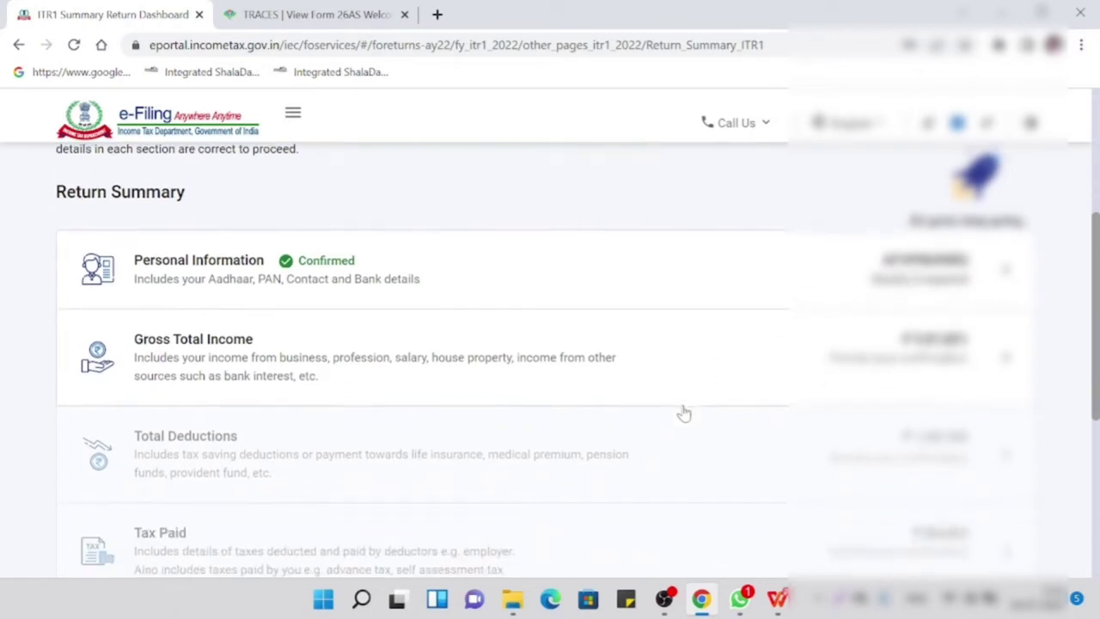
click(221, 346)
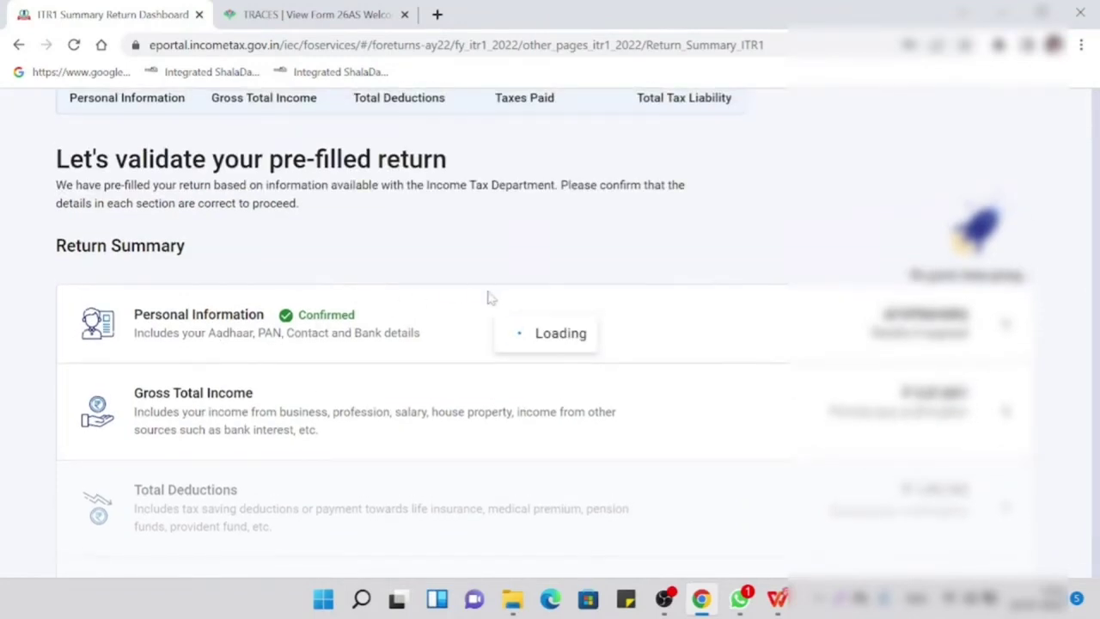
scroll(490, 298, down, 3)
scroll(572, 353, up, 3)
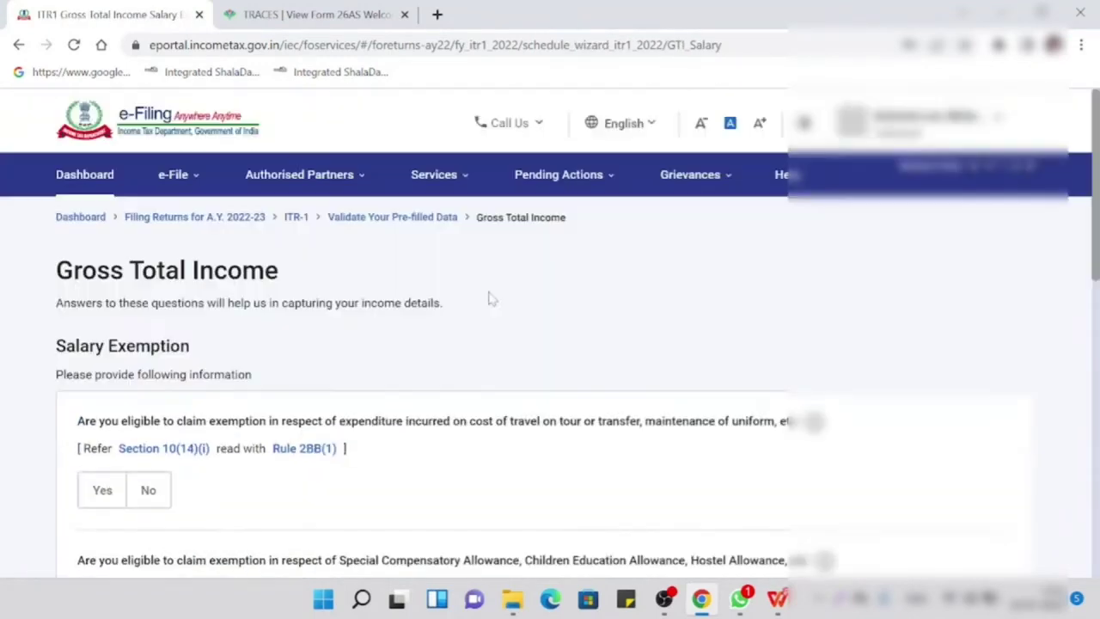
Step: Read through the salary exemption questions on travel and uniform expenditure, special allowances, House Rent Allowance, Leave Travel Allowance and other exemptions
scroll(574, 353, down, 1)
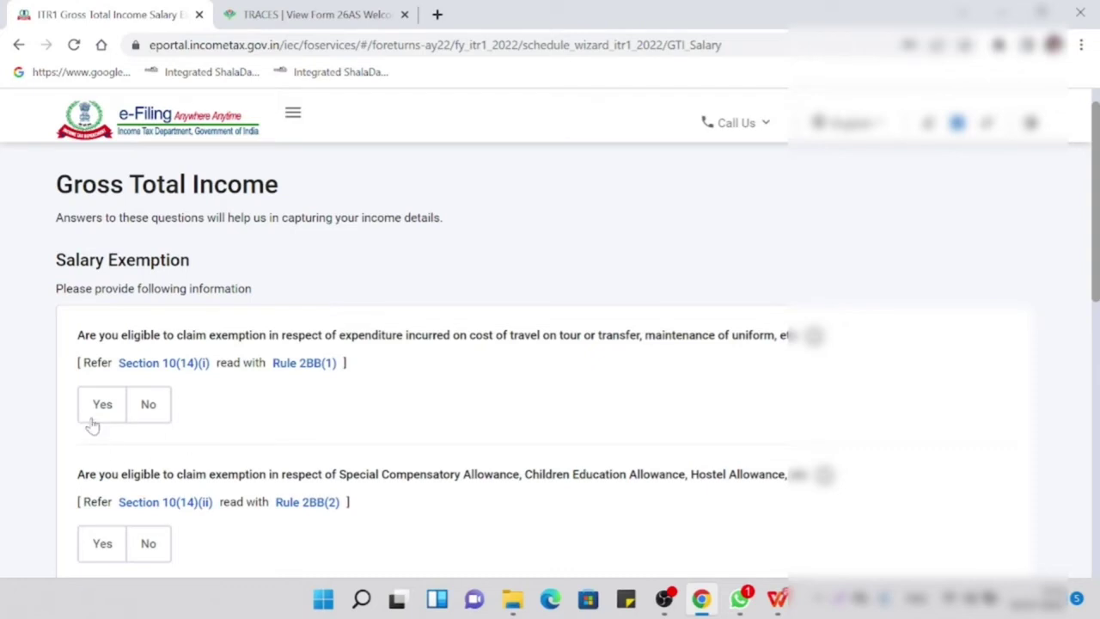
scroll(409, 367, down, 1)
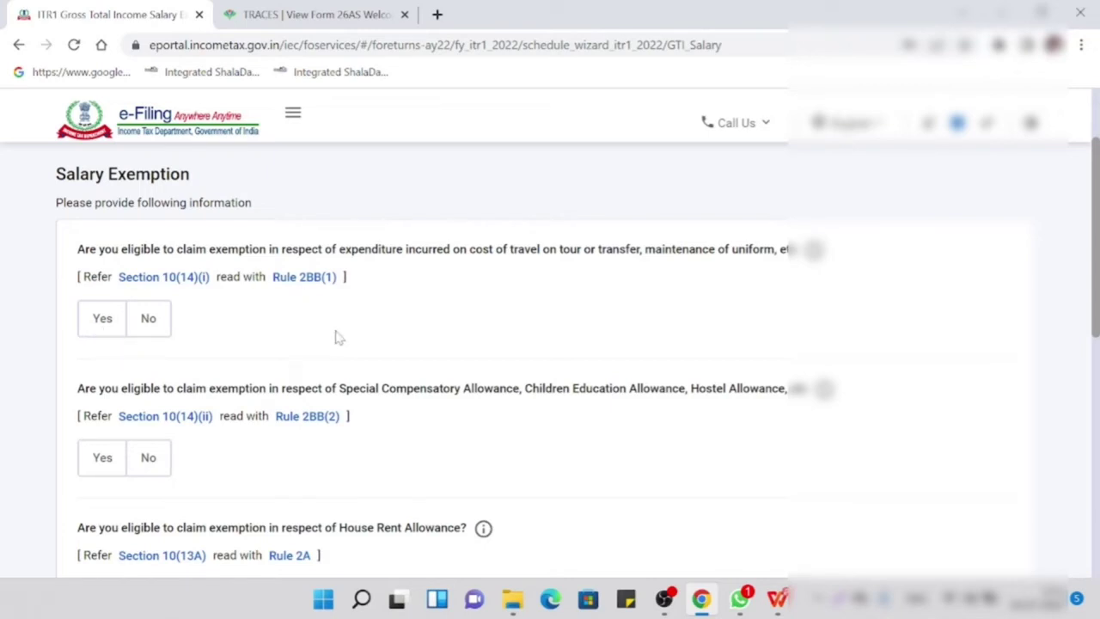
scroll(335, 338, down, 1)
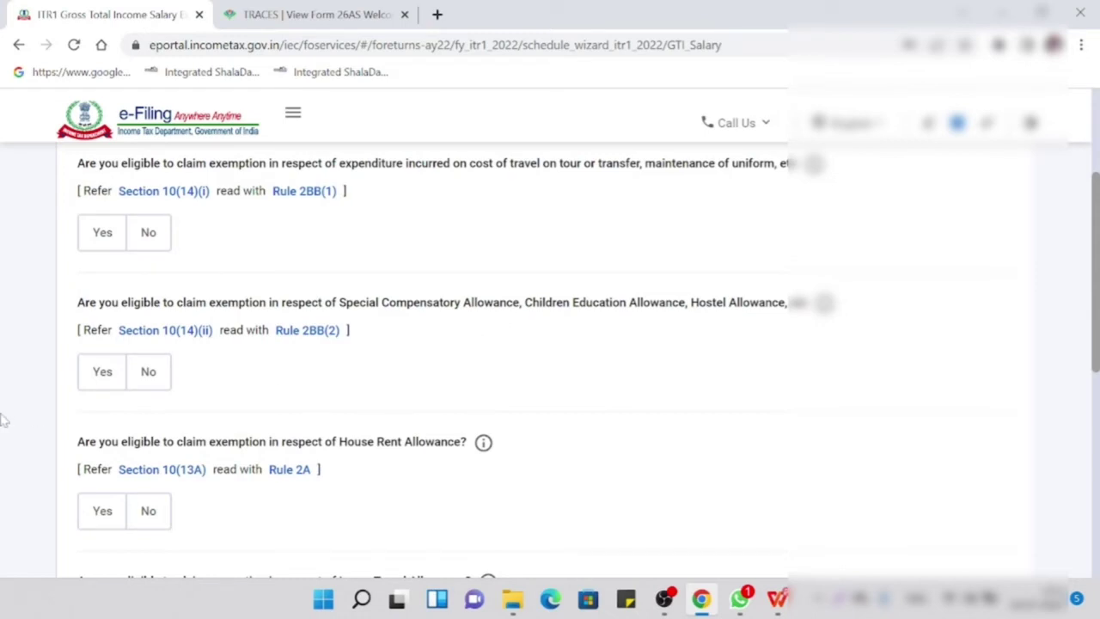
scroll(352, 364, down, 1)
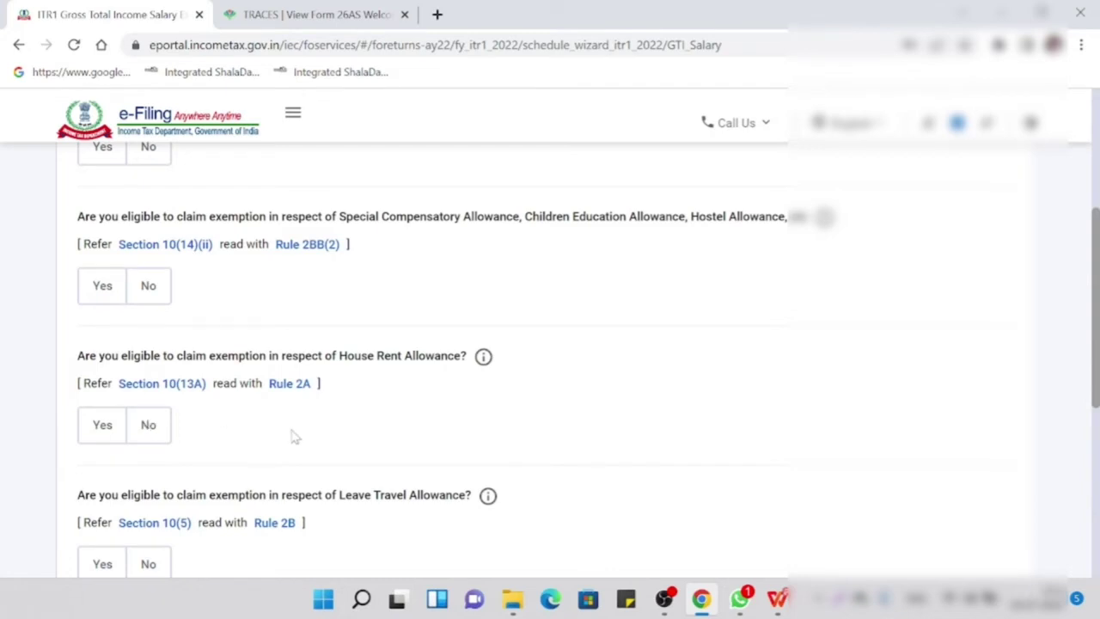
scroll(292, 434, down, 1)
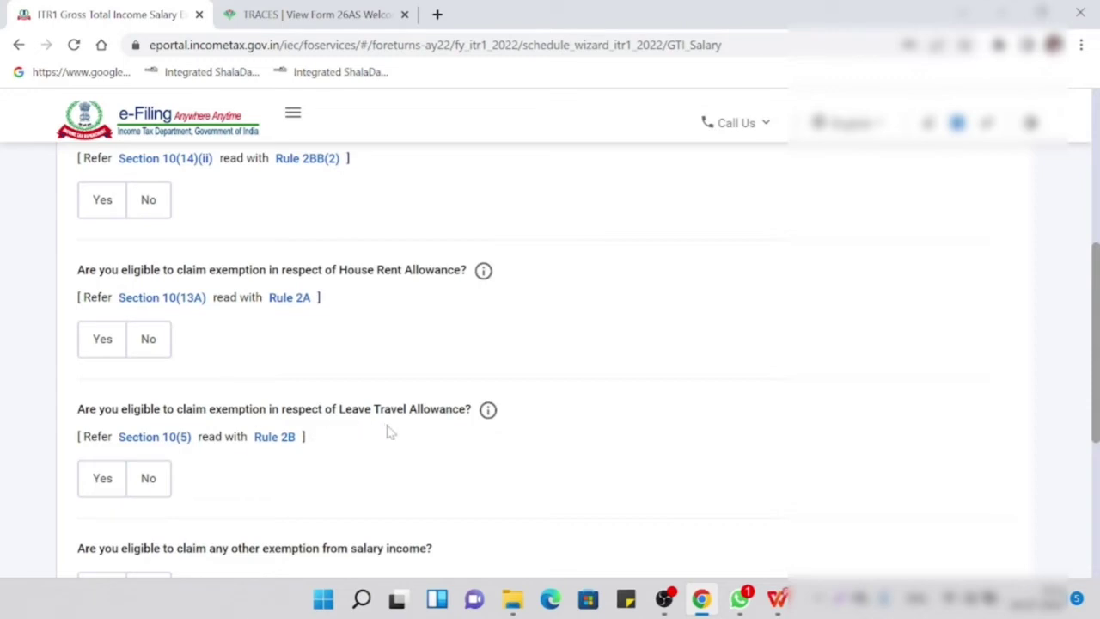
scroll(388, 429, down, 1)
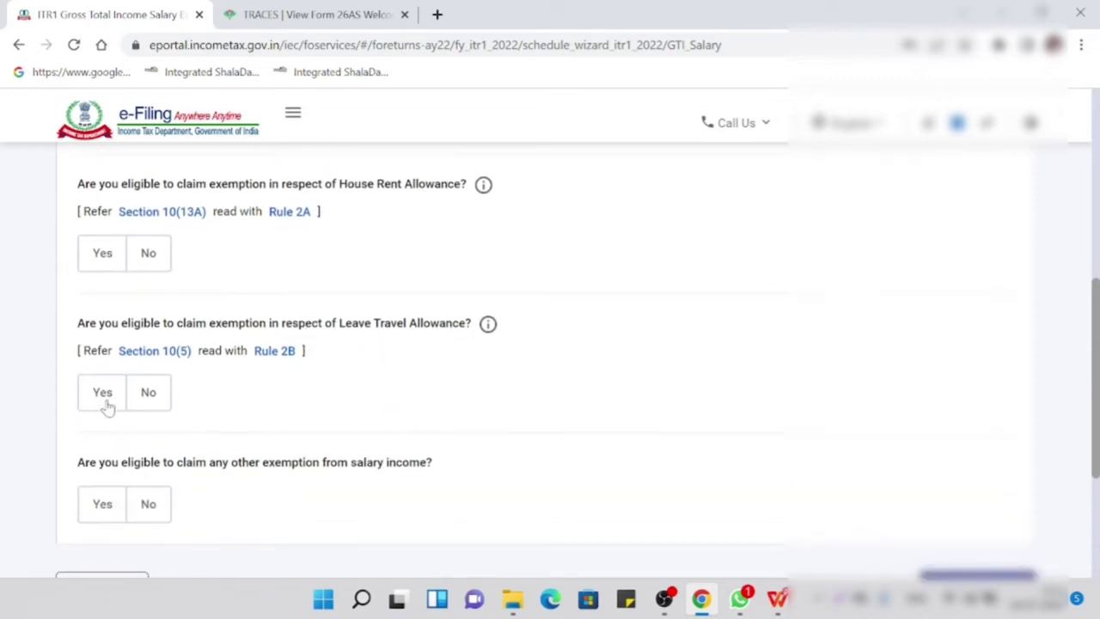
scroll(240, 405, up, 1)
scroll(249, 410, down, 1)
scroll(249, 410, down, 1)
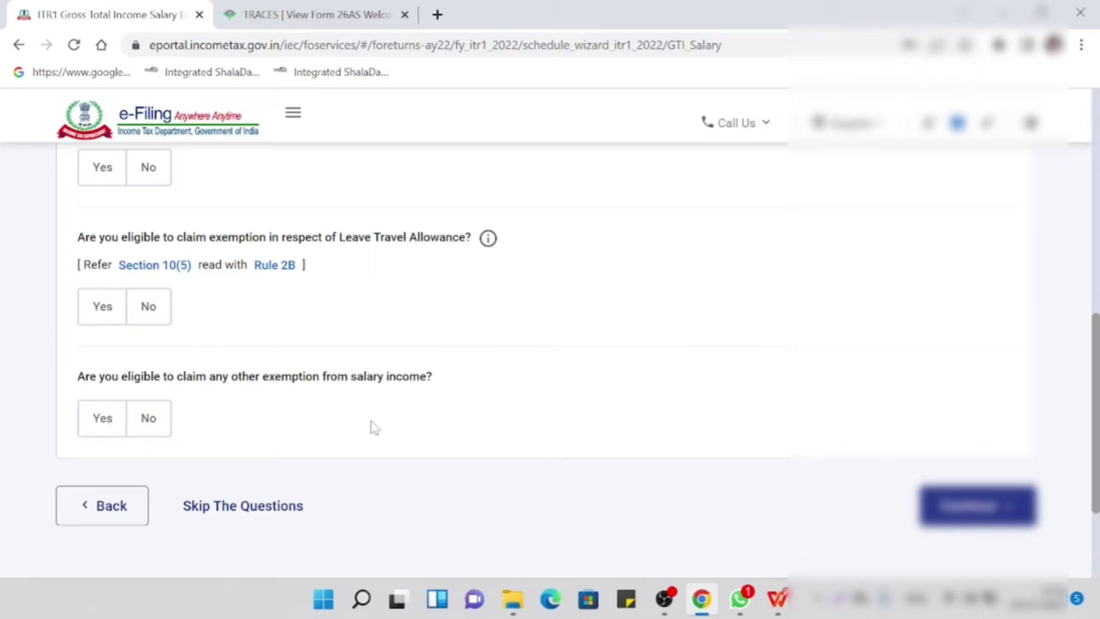
Step: Skip the salary exemption questions and confirm skipping them
scroll(366, 425, down, 1)
scroll(366, 425, down, 1)
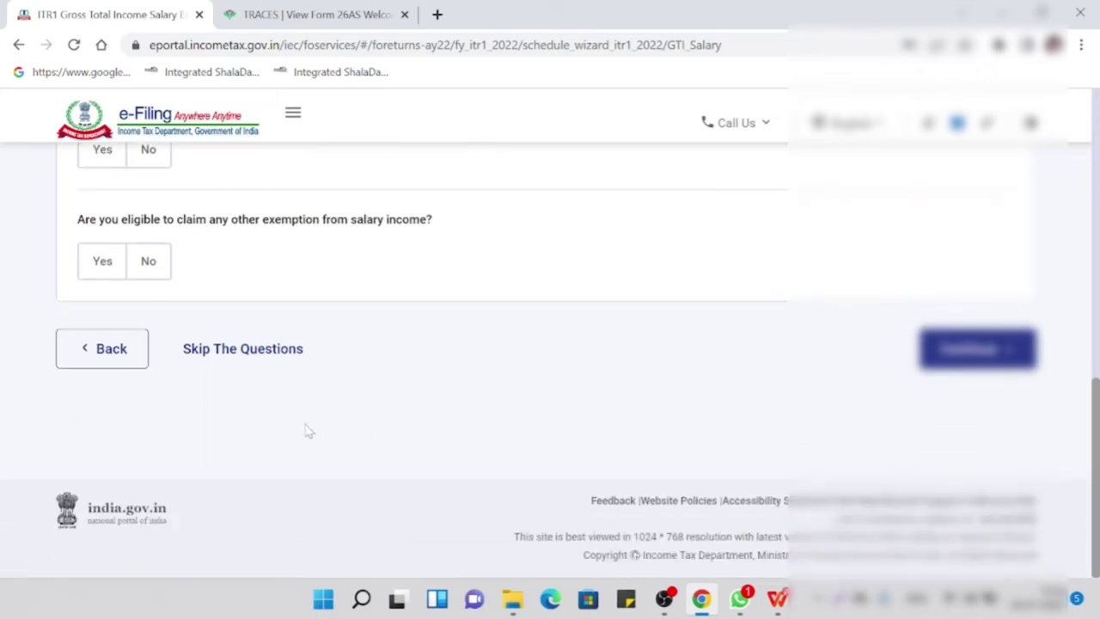
click(240, 357)
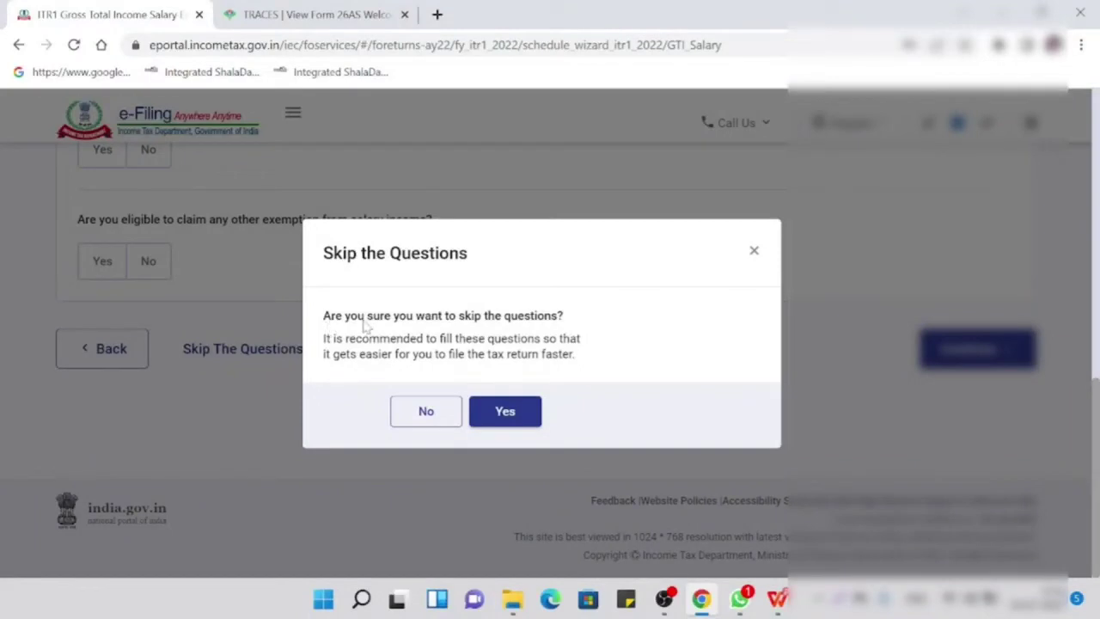
click(507, 412)
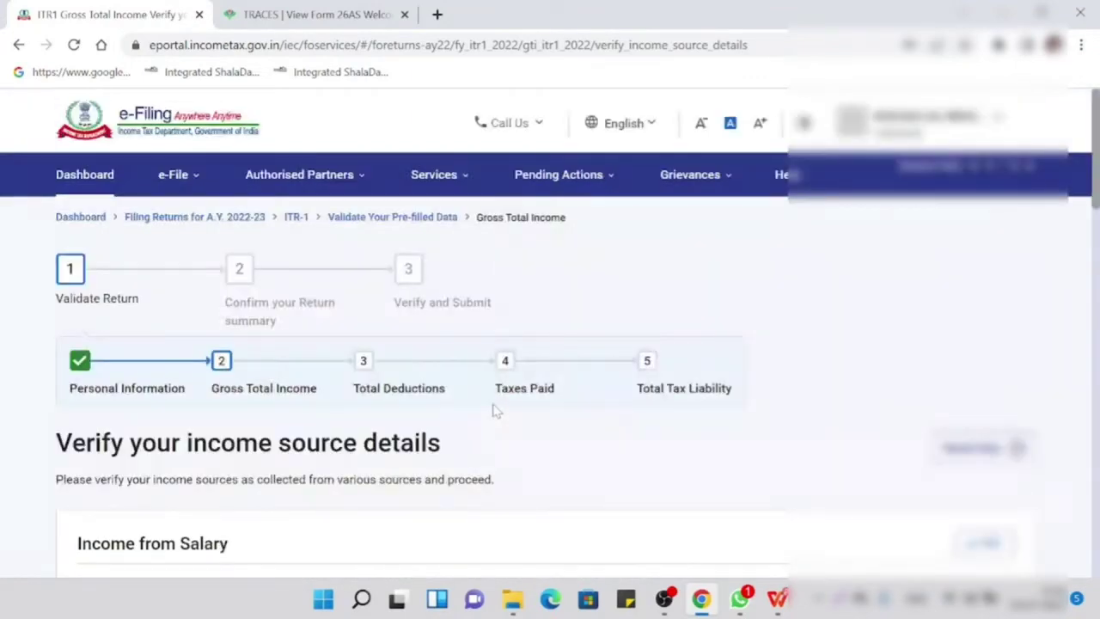
Step: Review the salary, house property, other sources and exempt income details, and confirm the Gross Total Income section
scroll(494, 411, down, 2)
scroll(485, 410, down, 1)
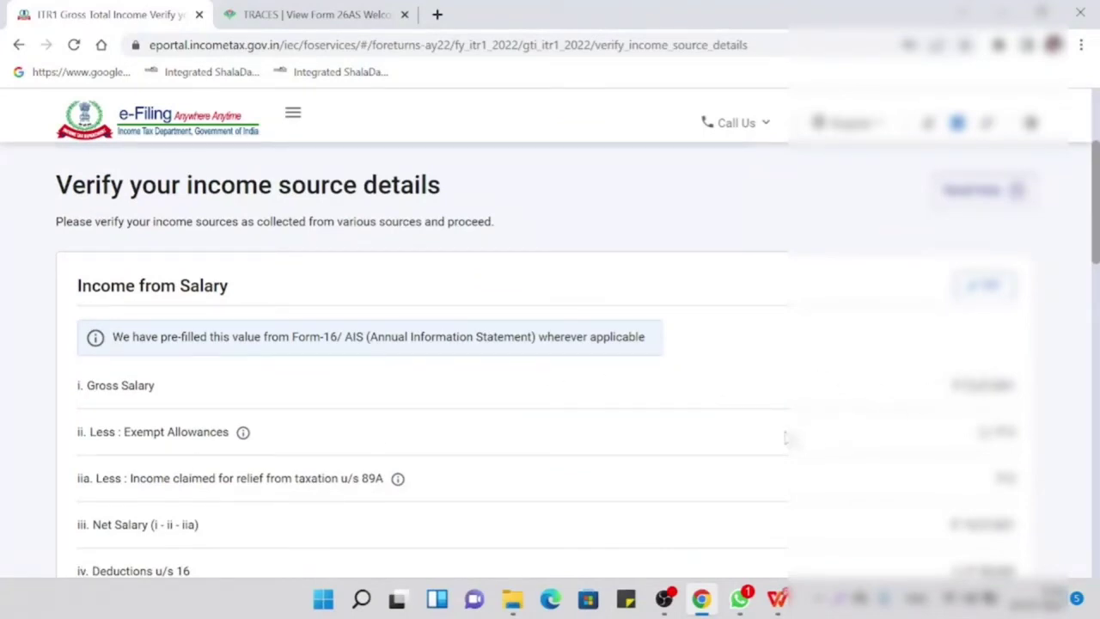
scroll(786, 438, down, 2)
scroll(784, 438, up, 1)
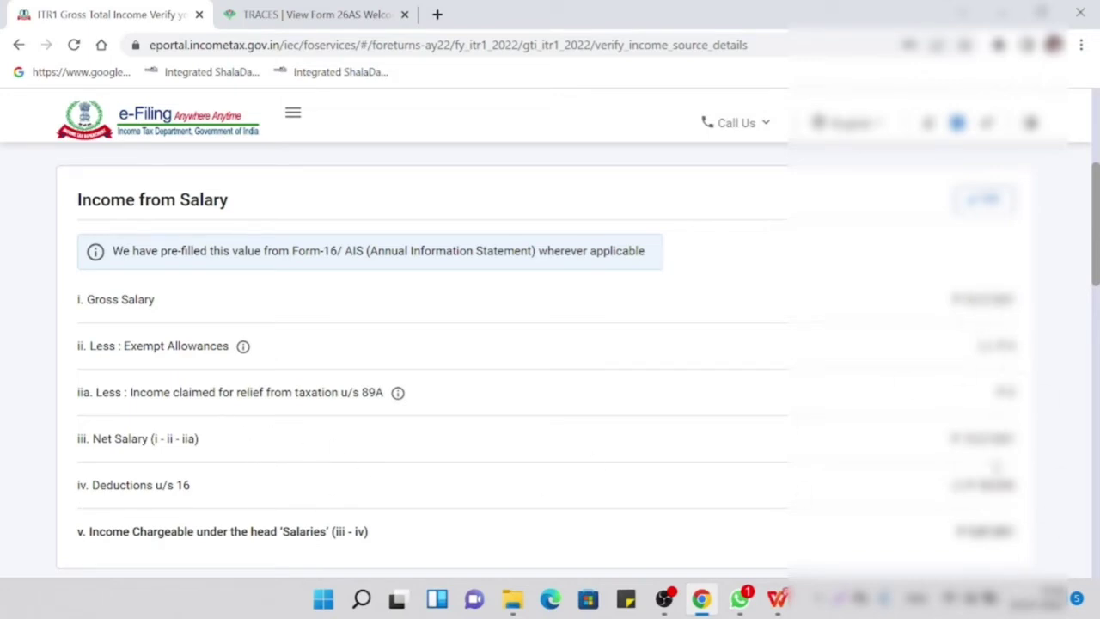
scroll(849, 485, down, 1)
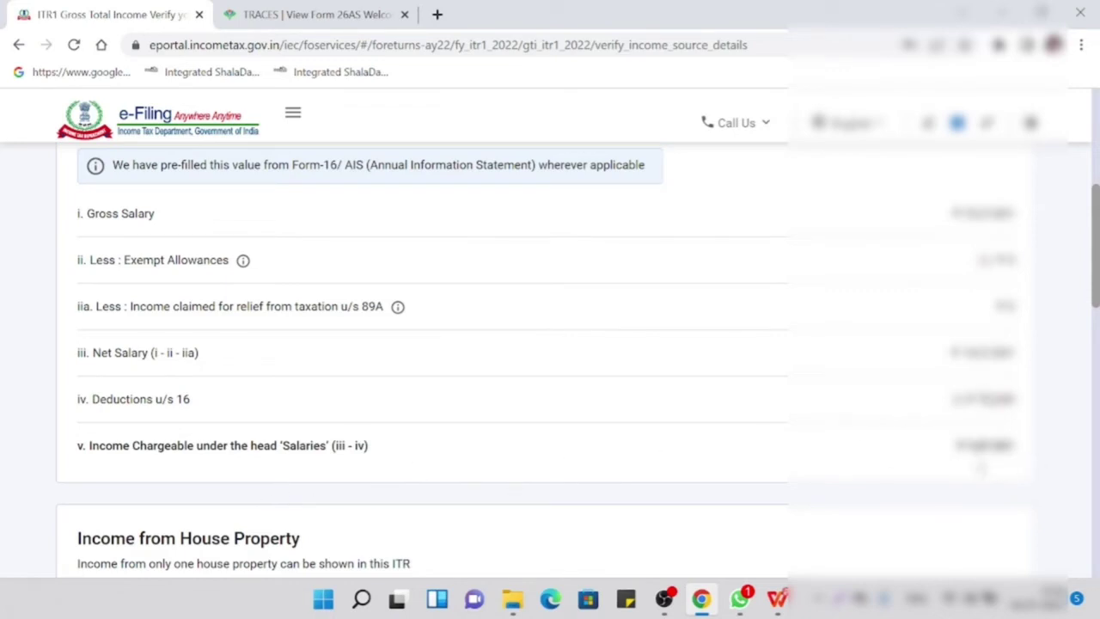
scroll(954, 473, down, 3)
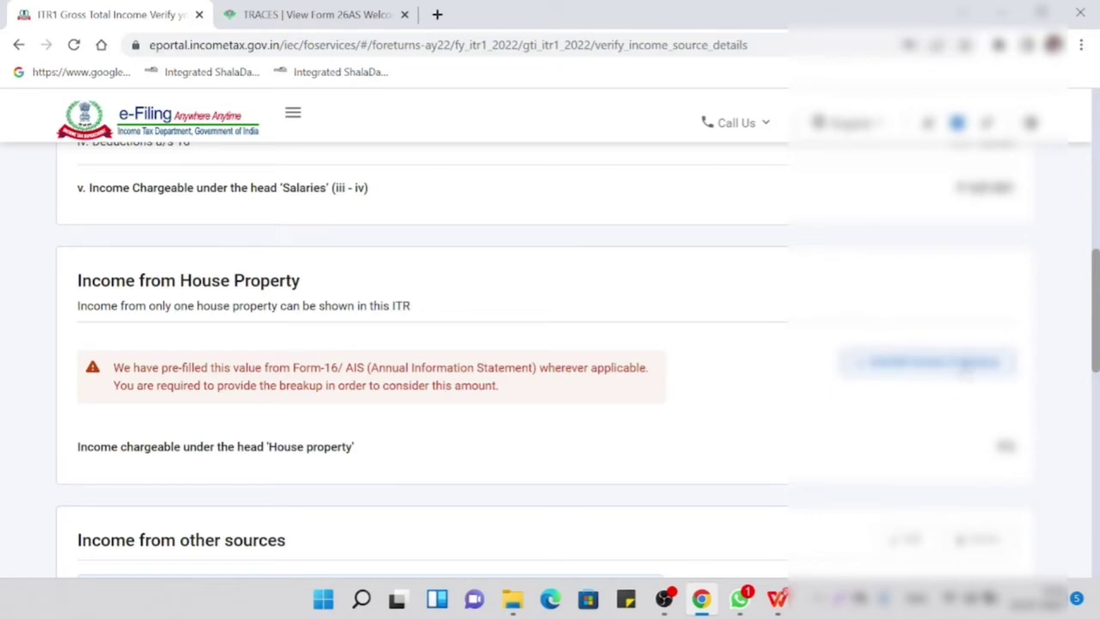
scroll(756, 422, down, 2)
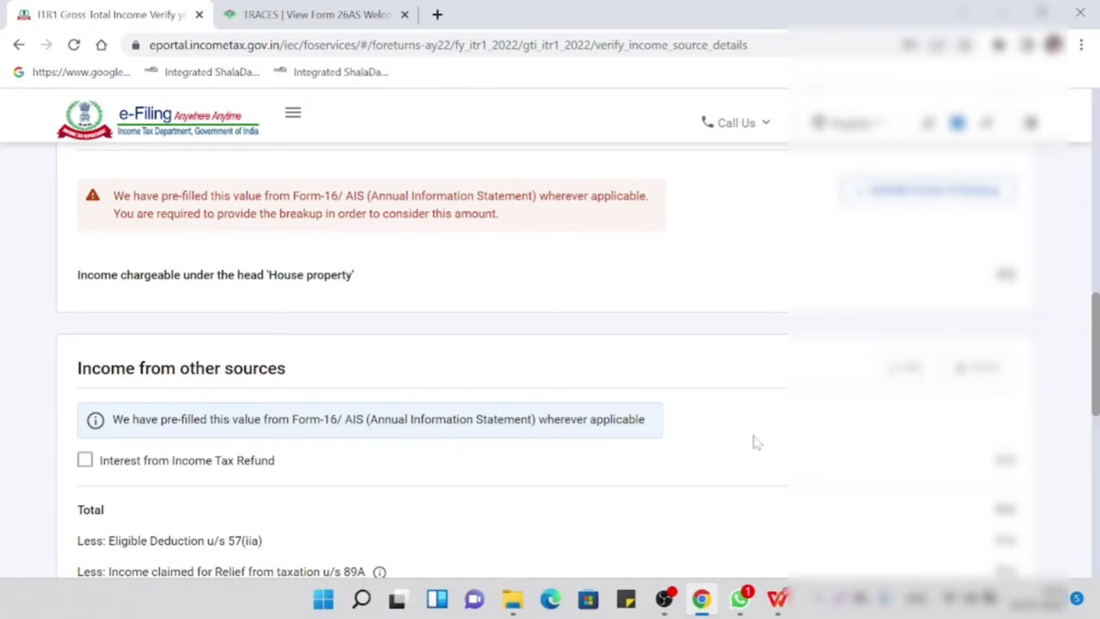
scroll(612, 464, down, 2)
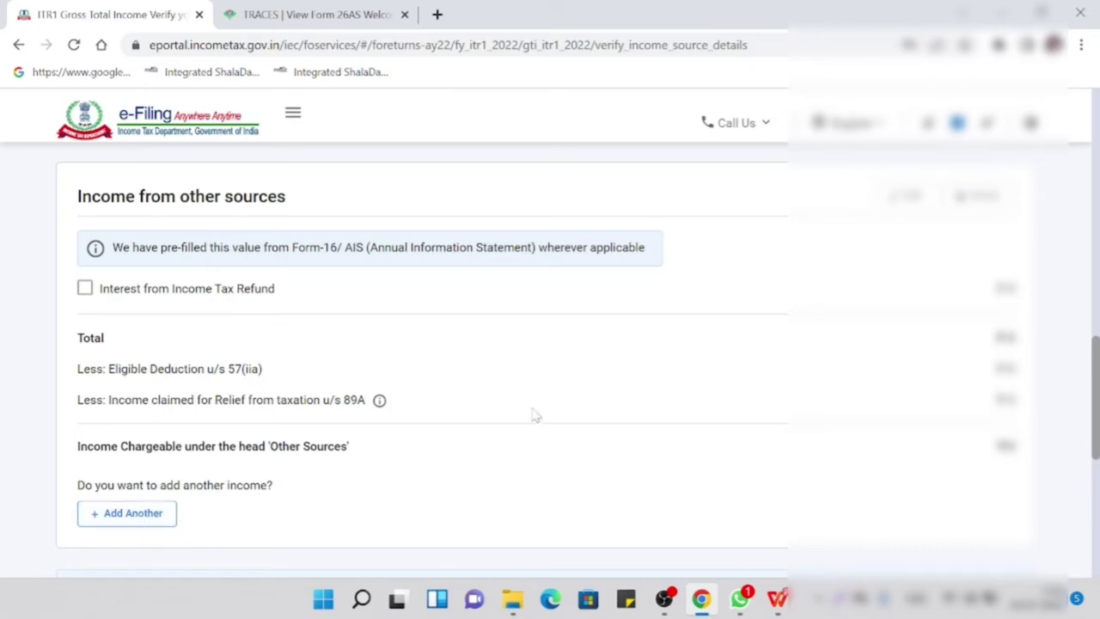
scroll(528, 400, down, 3)
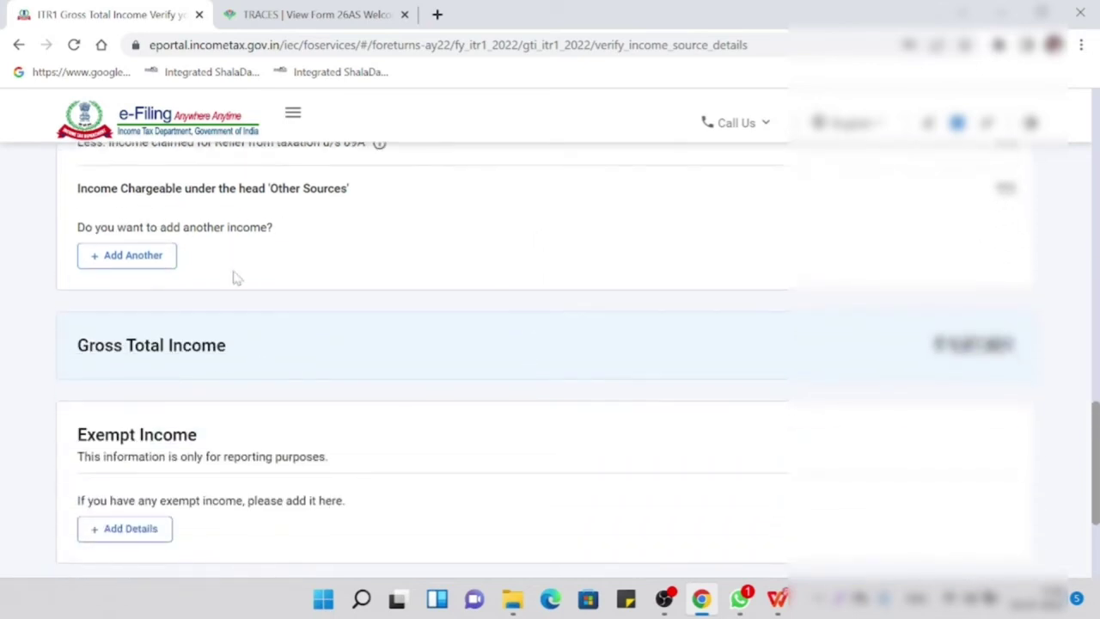
scroll(486, 287, down, 2)
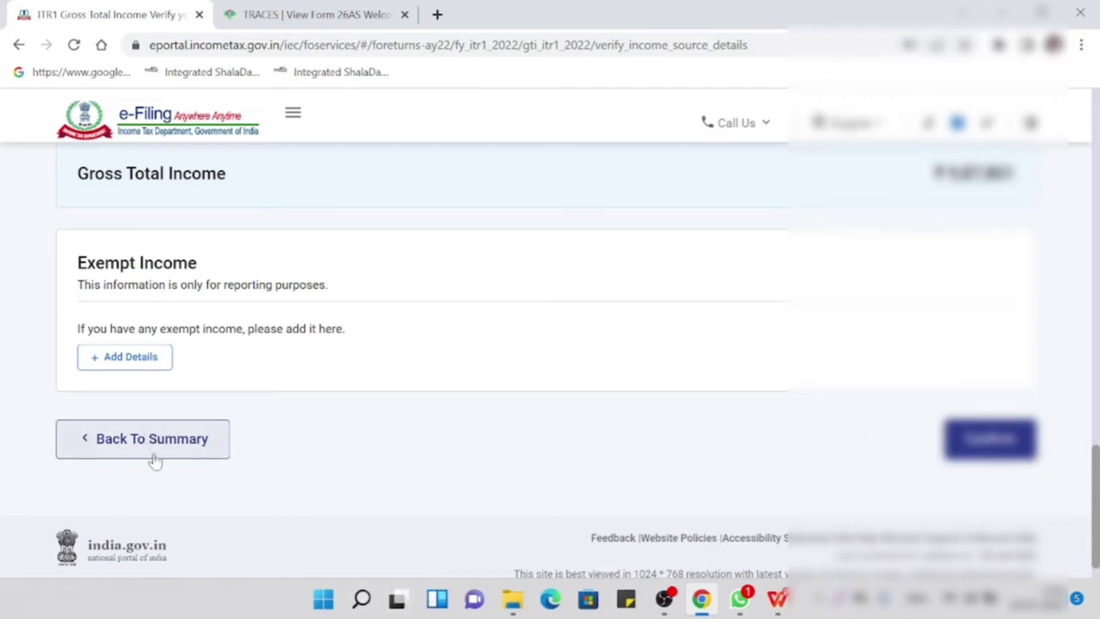
click(977, 453)
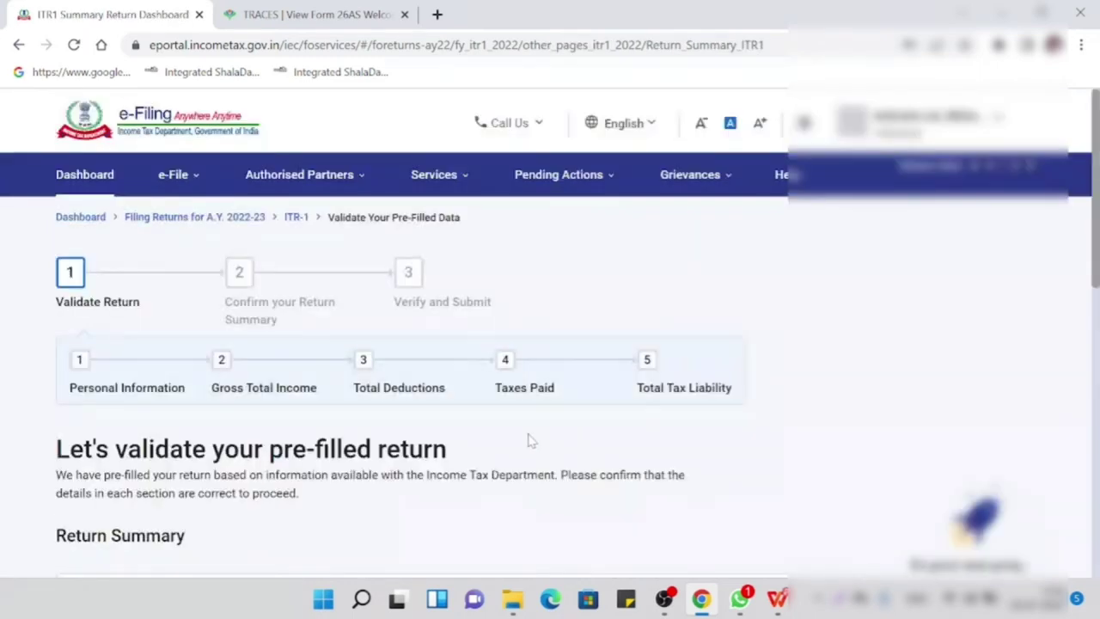
Step: Open the Total Deductions section from the return summary
scroll(599, 365, down, 2)
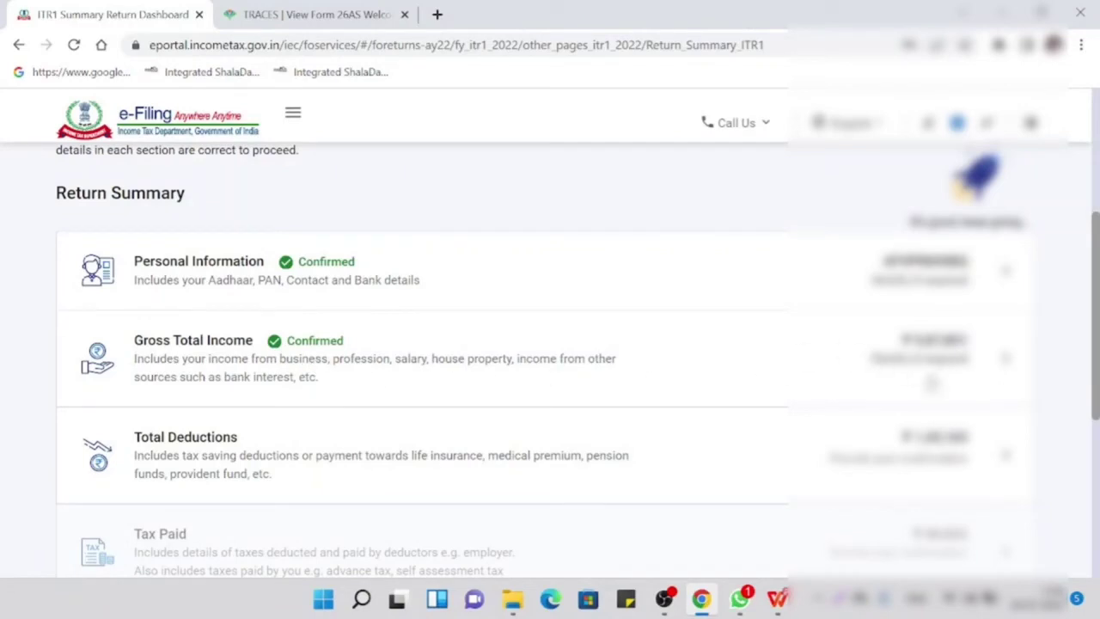
scroll(593, 357, down, 1)
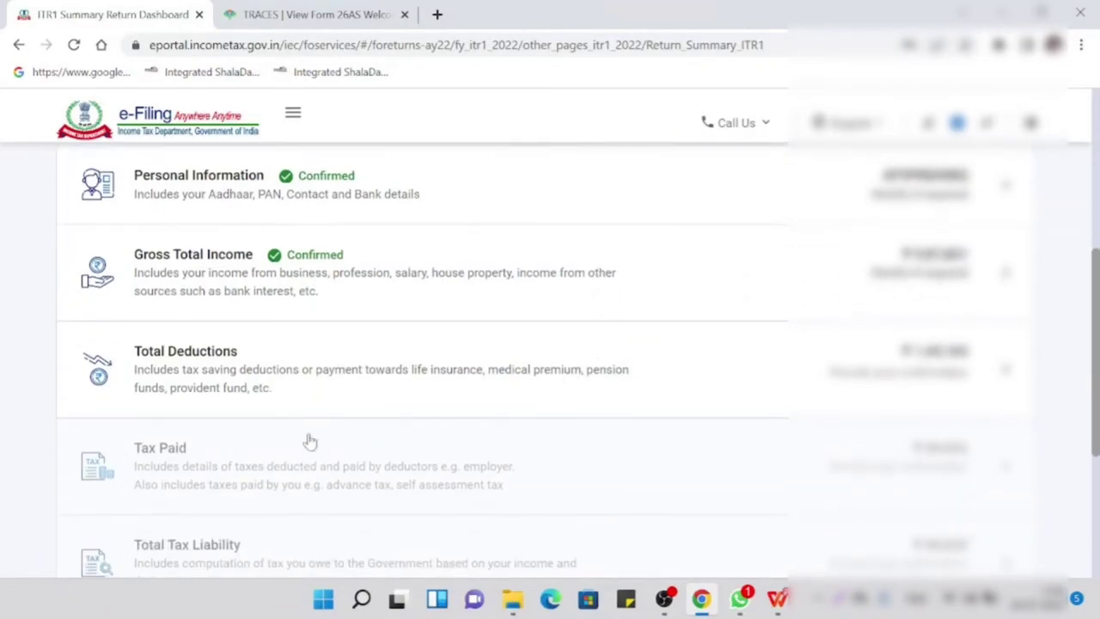
click(209, 354)
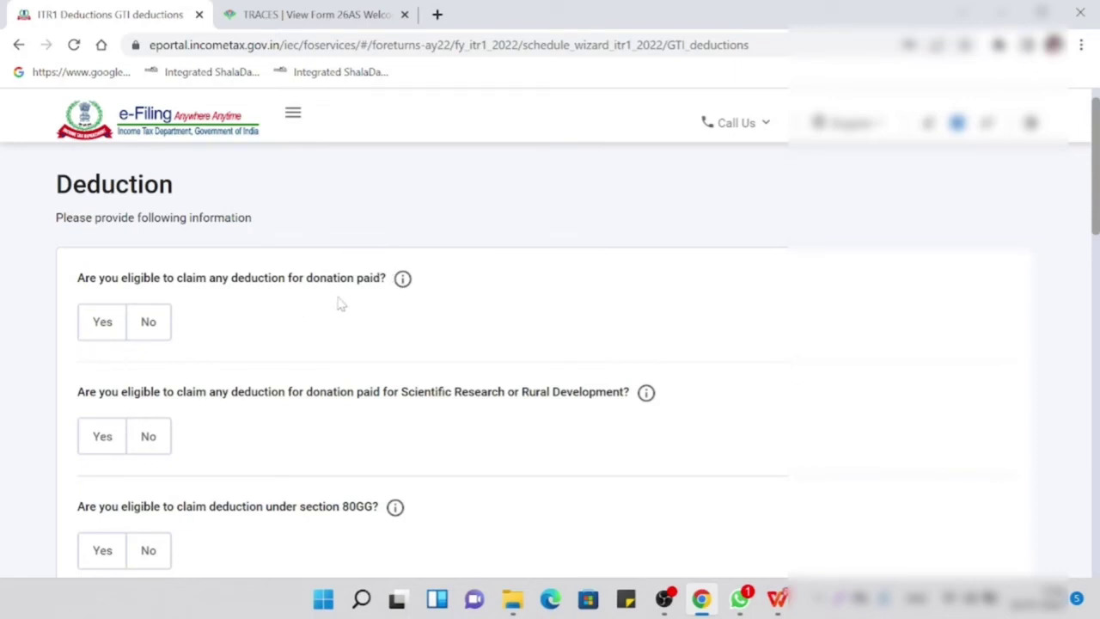
Step: Read through the deduction questions on donations, 80GG, 80C, 80CCD(2), 80D, 80E, 80TTA and other deductions
scroll(434, 382, down, 1)
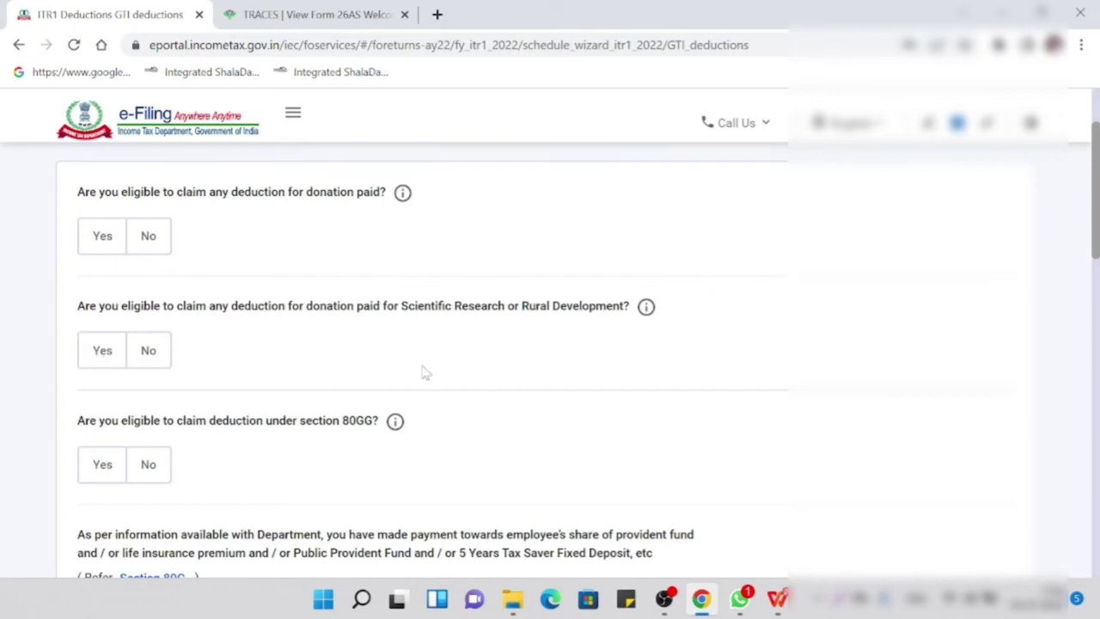
scroll(422, 373, down, 2)
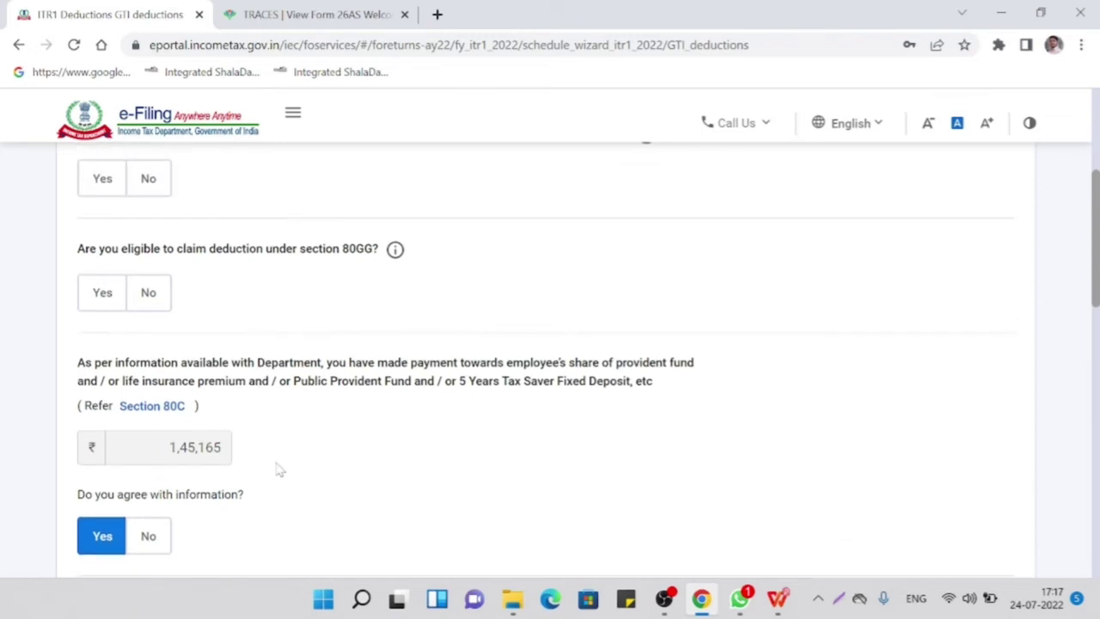
scroll(278, 466, down, 1)
scroll(387, 394, down, 1)
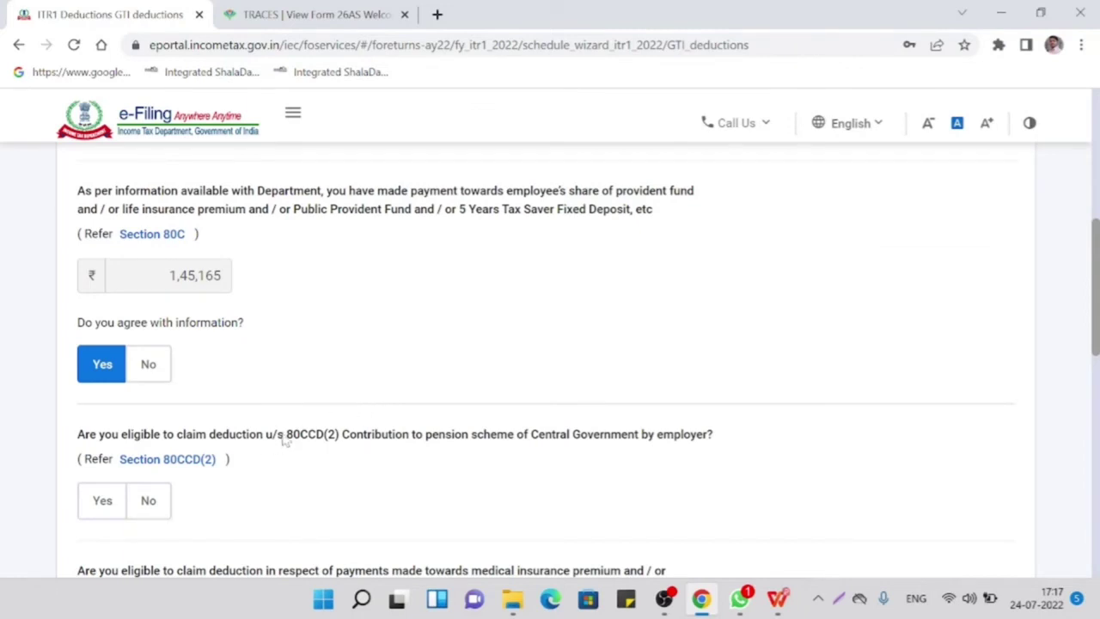
scroll(278, 447, down, 1)
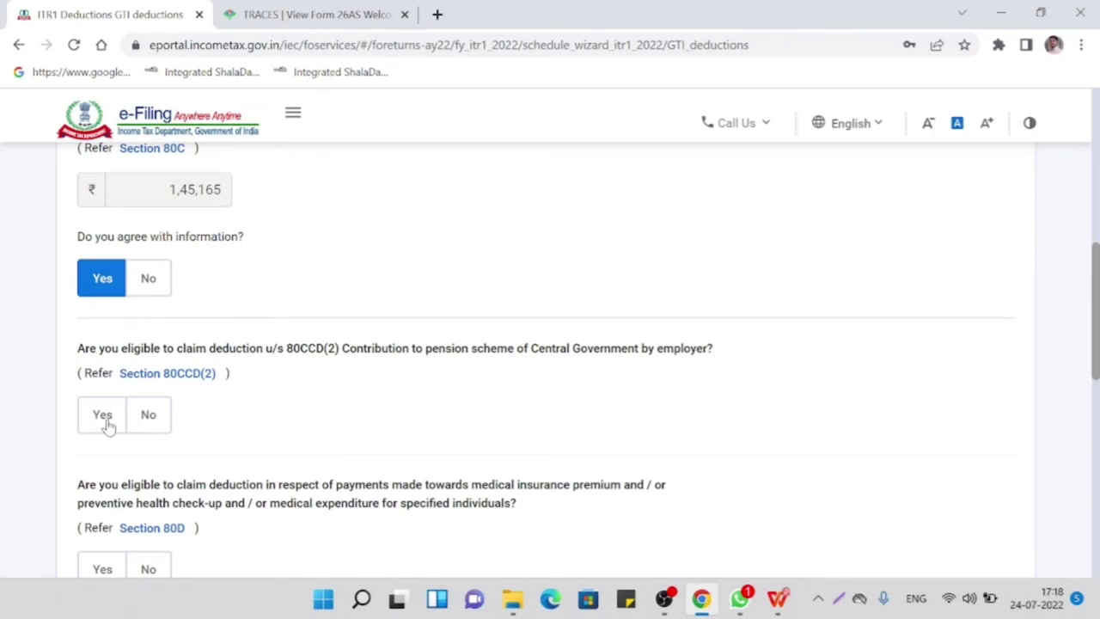
scroll(301, 401, down, 2)
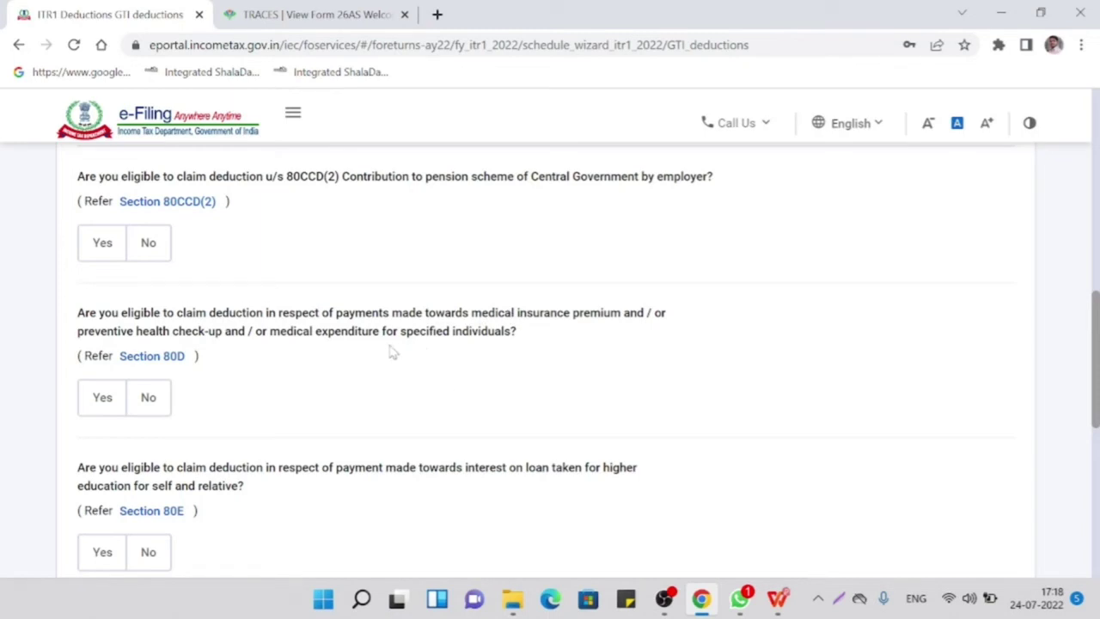
scroll(391, 351, up, 2)
scroll(391, 351, down, 3)
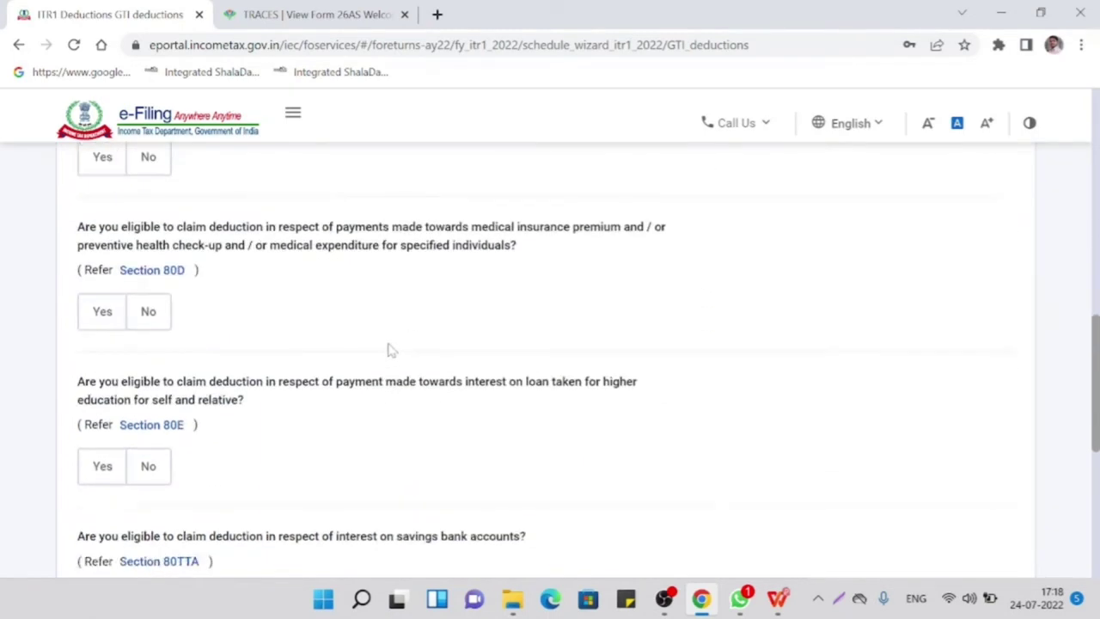
scroll(395, 385, down, 2)
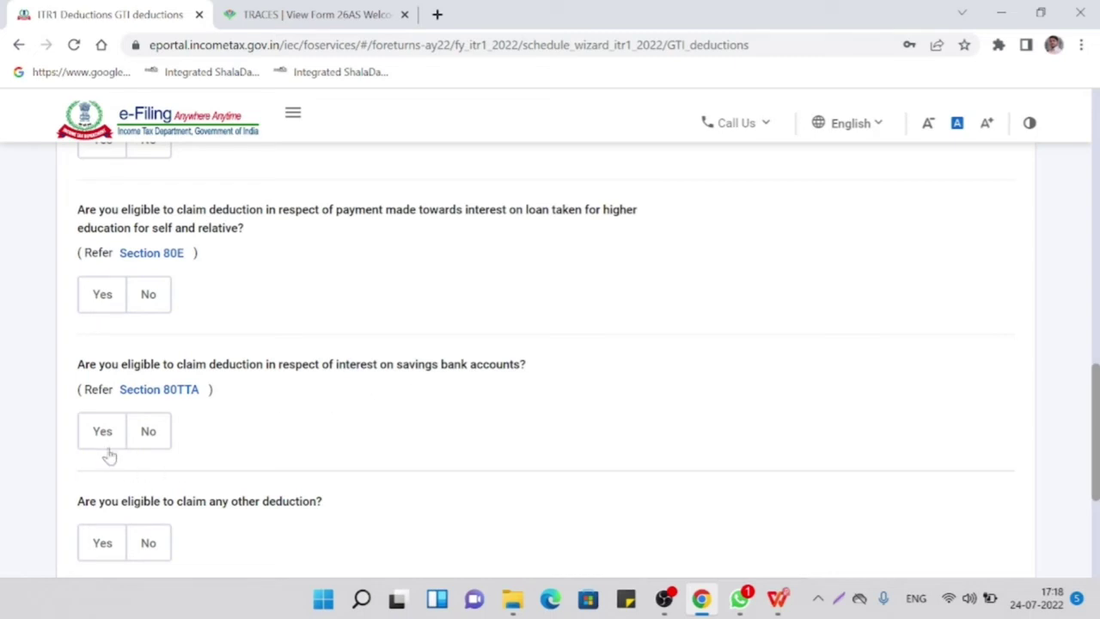
scroll(311, 409, down, 1)
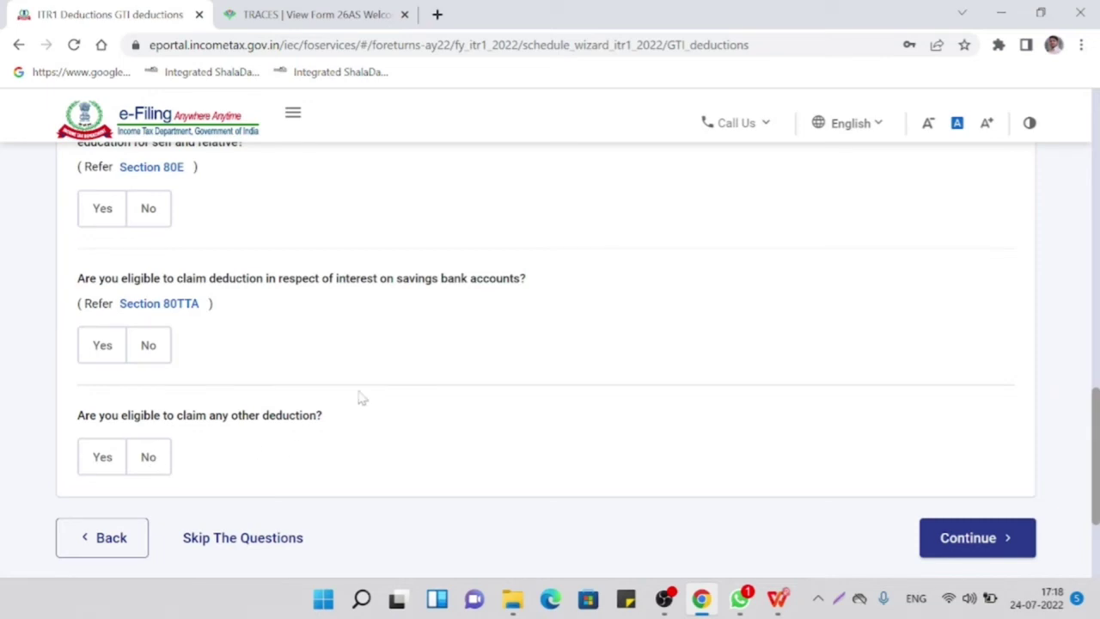
scroll(434, 331, down, 1)
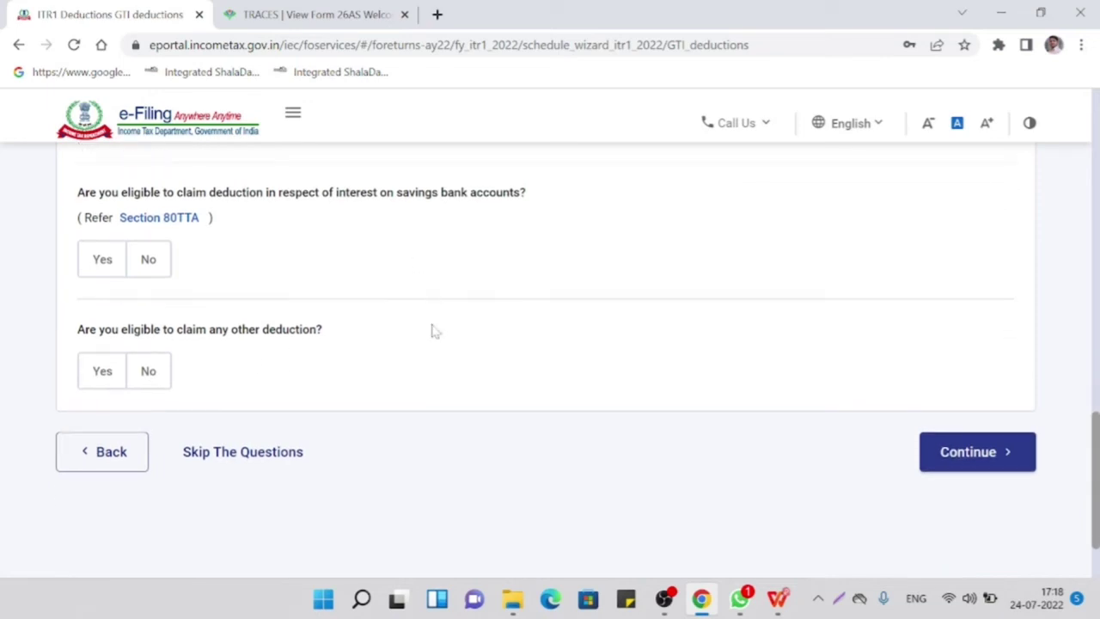
Step: Review the other deduction types from 80CCC to 80U, and answer No to eligibility for any other deduction
click(108, 378)
scroll(361, 346, down, 2)
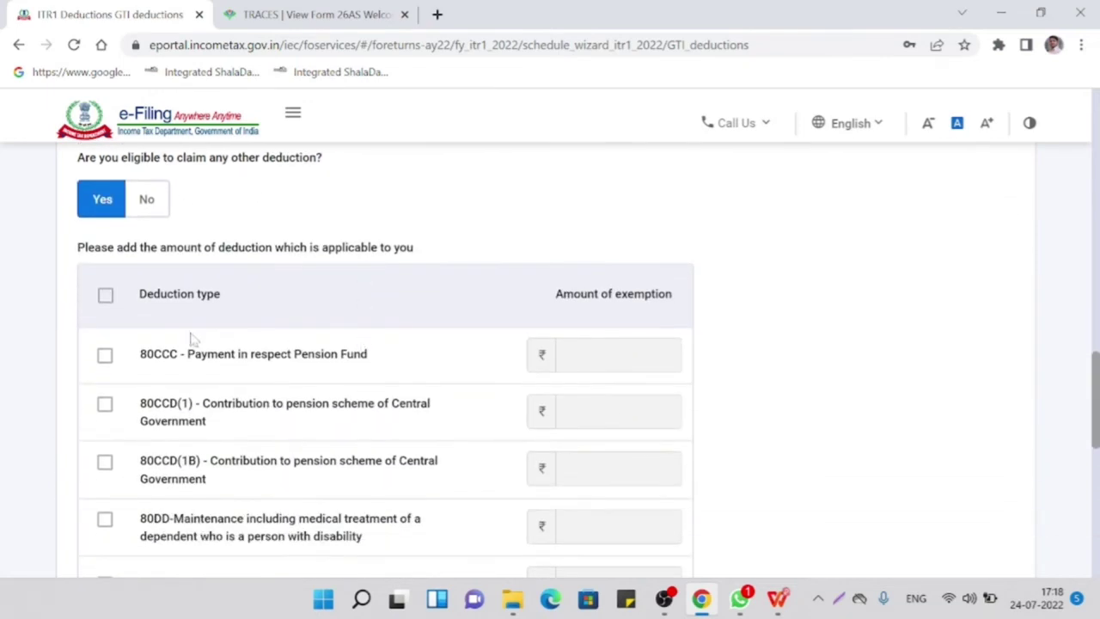
scroll(343, 342, down, 1)
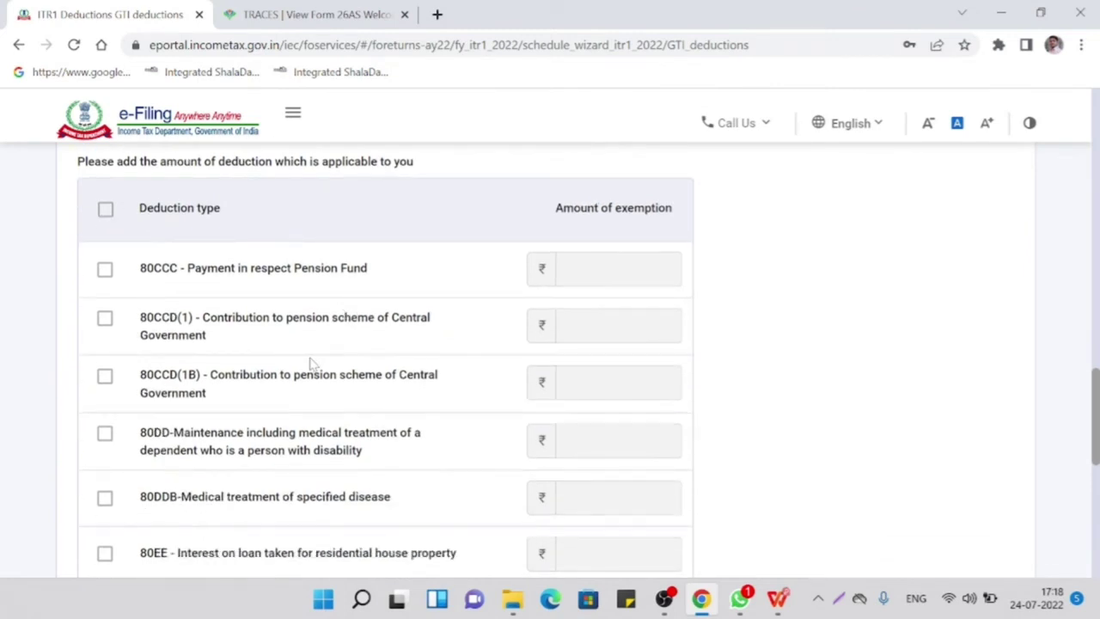
scroll(354, 447, down, 2)
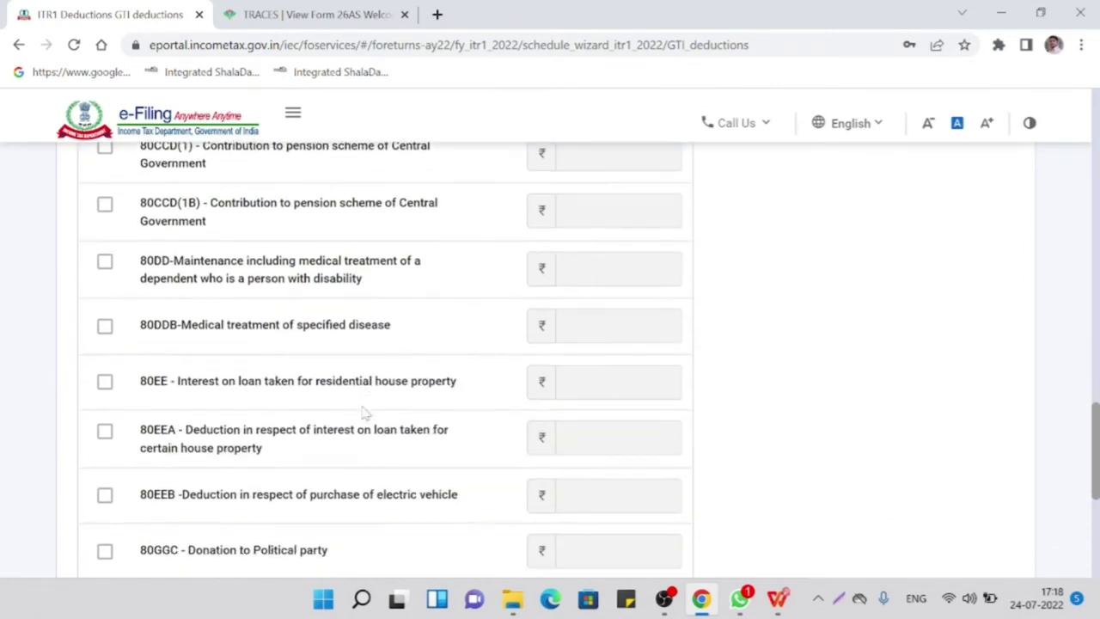
scroll(363, 413, down, 2)
scroll(362, 413, up, 4)
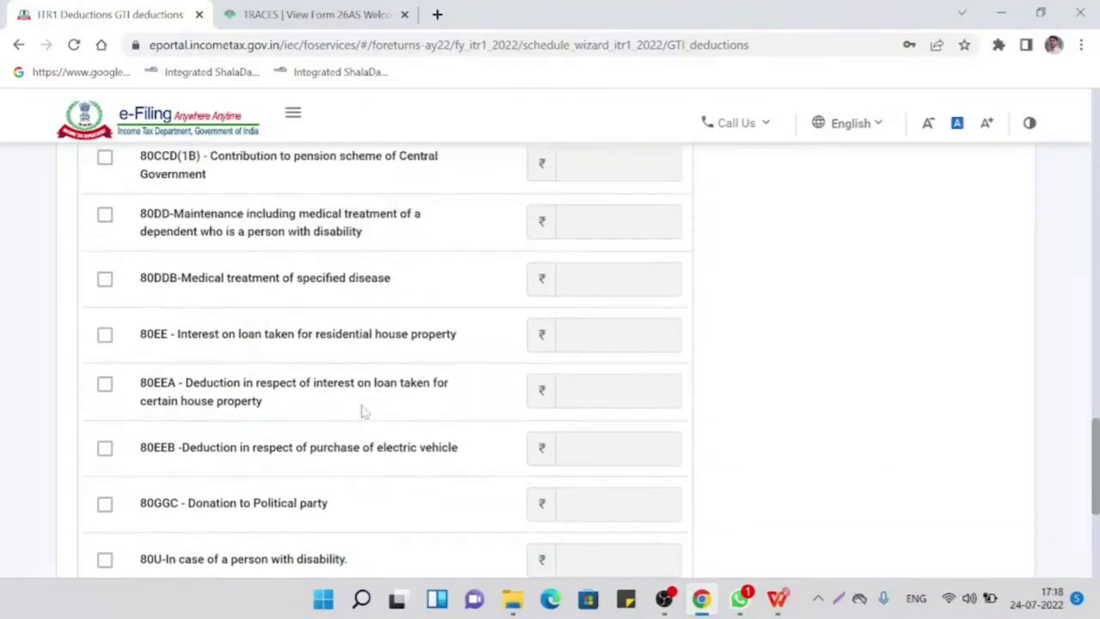
scroll(363, 412, down, 4)
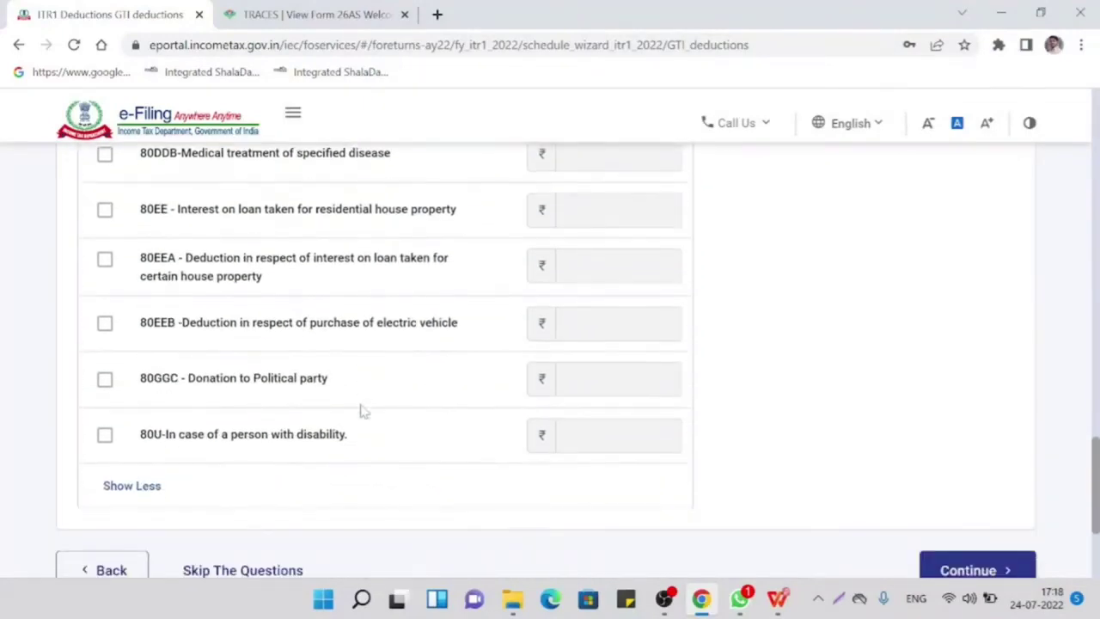
scroll(363, 412, up, 5)
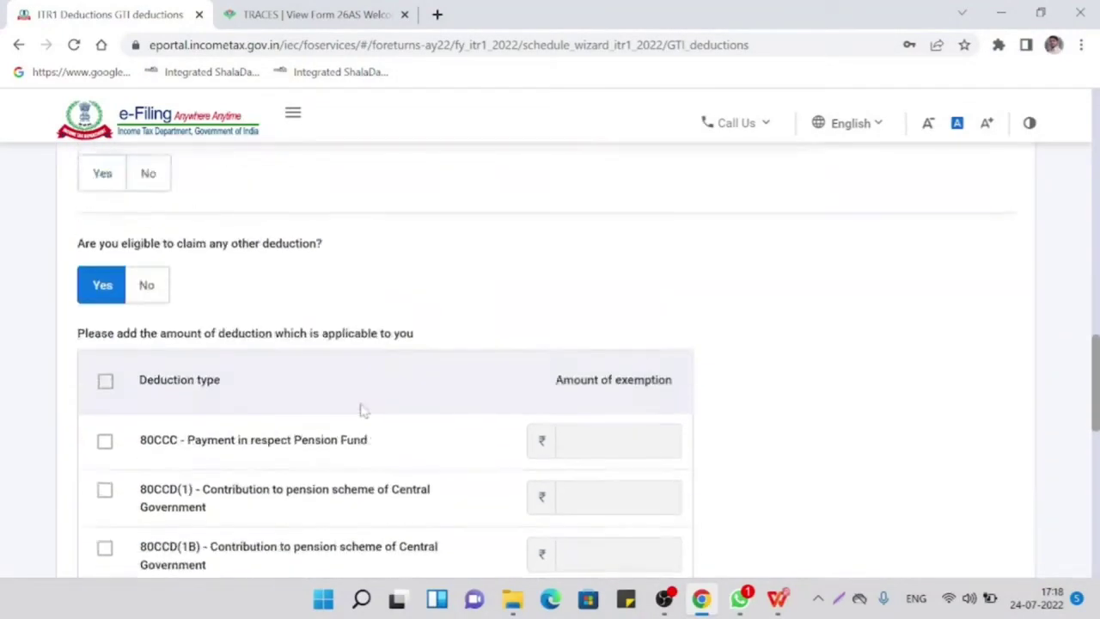
click(148, 284)
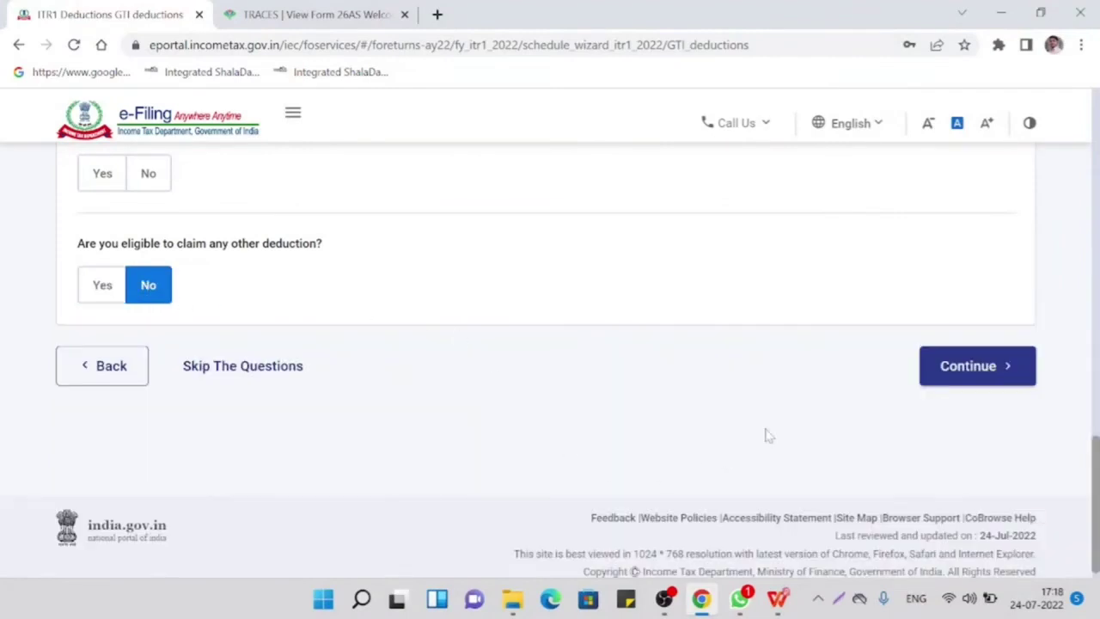
Step: Skip the remaining deduction questions and confirm skipping them
scroll(647, 344, up, 1)
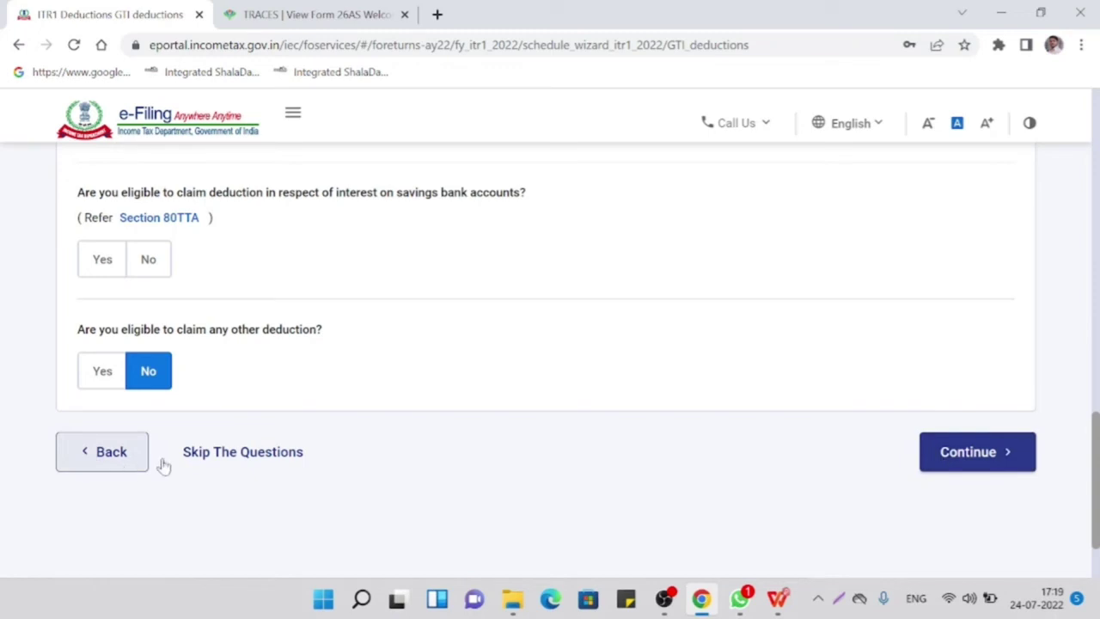
click(220, 462)
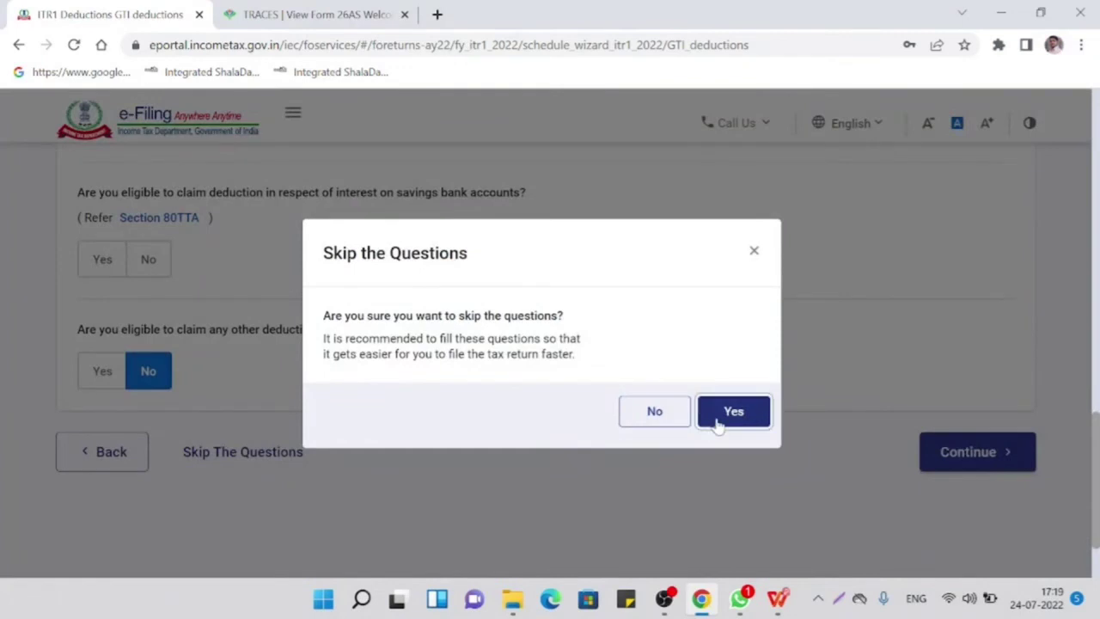
click(719, 419)
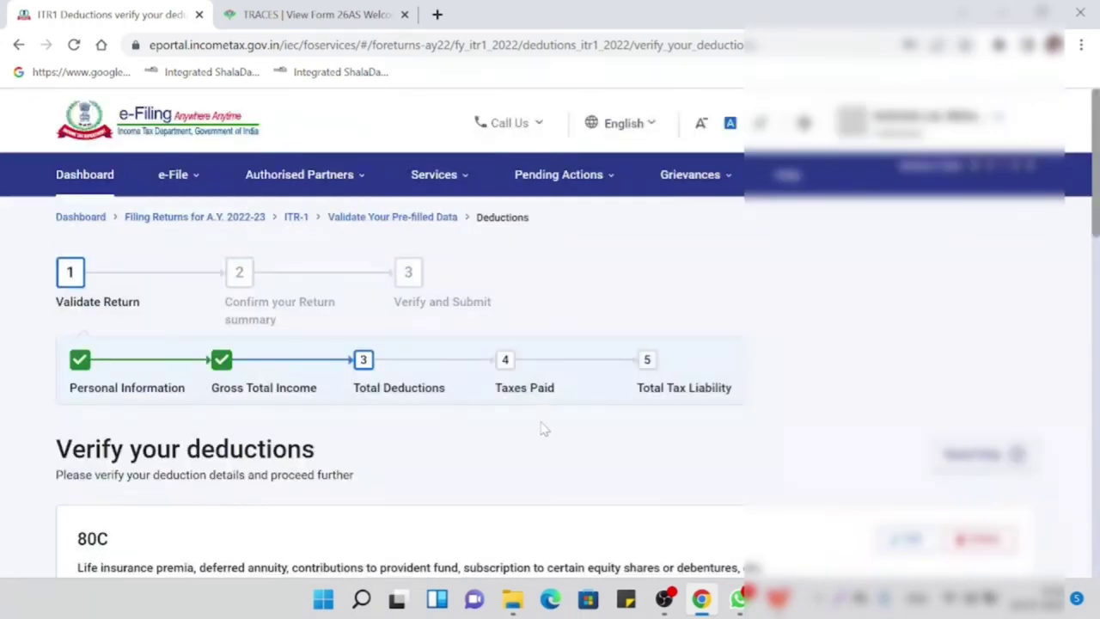
Step: Review the pre-filled 80C and 80D deductions, and delete the 80D health insurance premia deduction from the return
scroll(542, 428, down, 3)
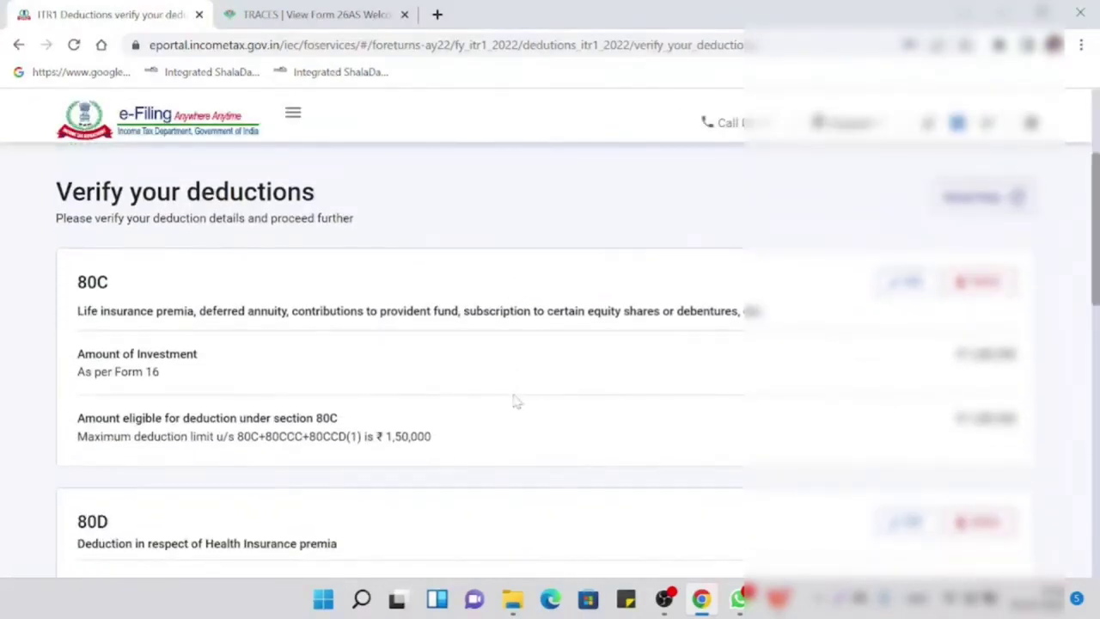
scroll(510, 387, up, 2)
scroll(513, 391, down, 2)
scroll(721, 380, down, 3)
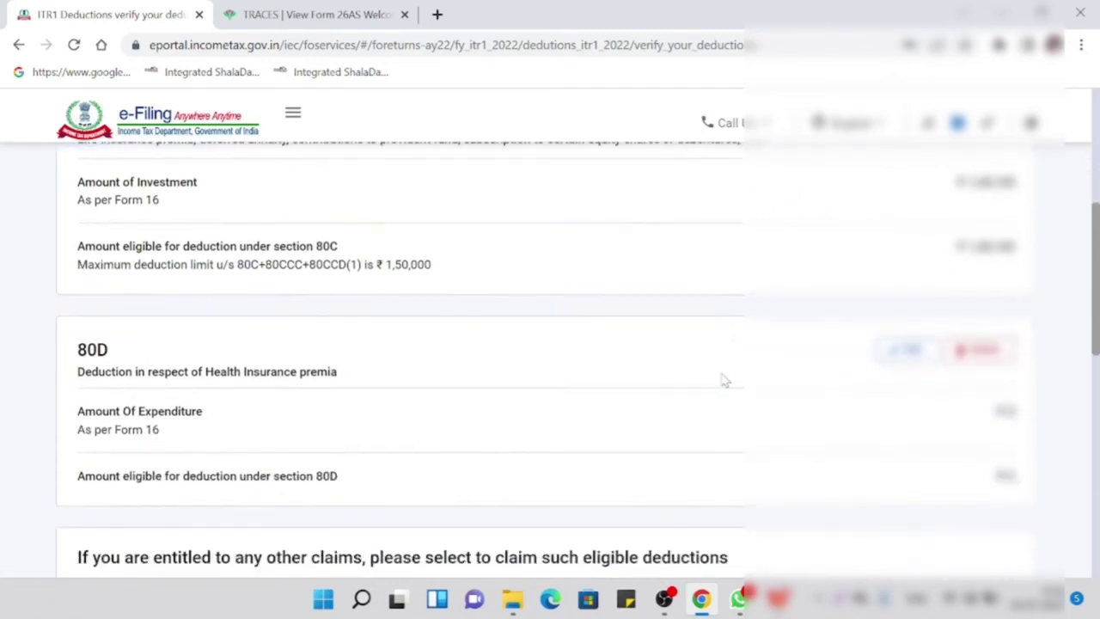
scroll(771, 357, up, 1)
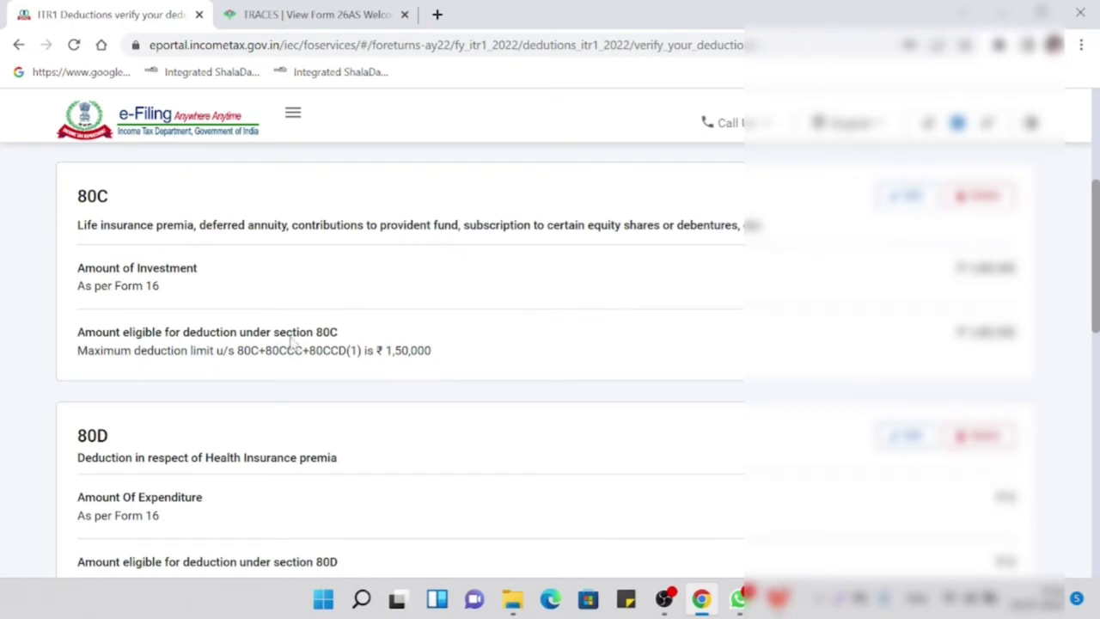
scroll(297, 348, down, 1)
scroll(299, 335, down, 1)
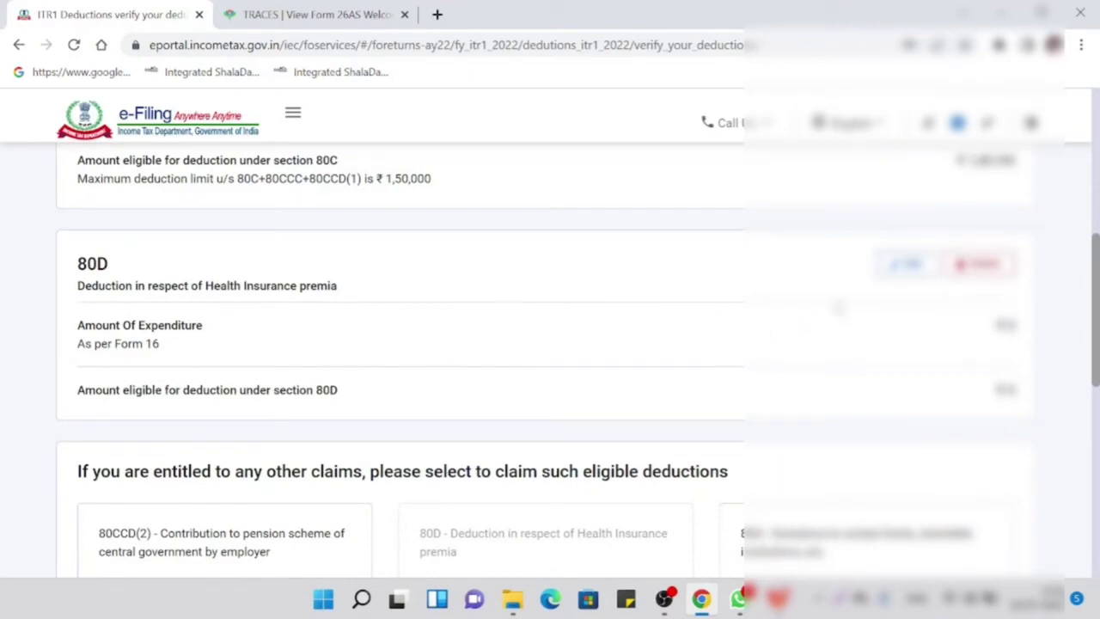
click(979, 263)
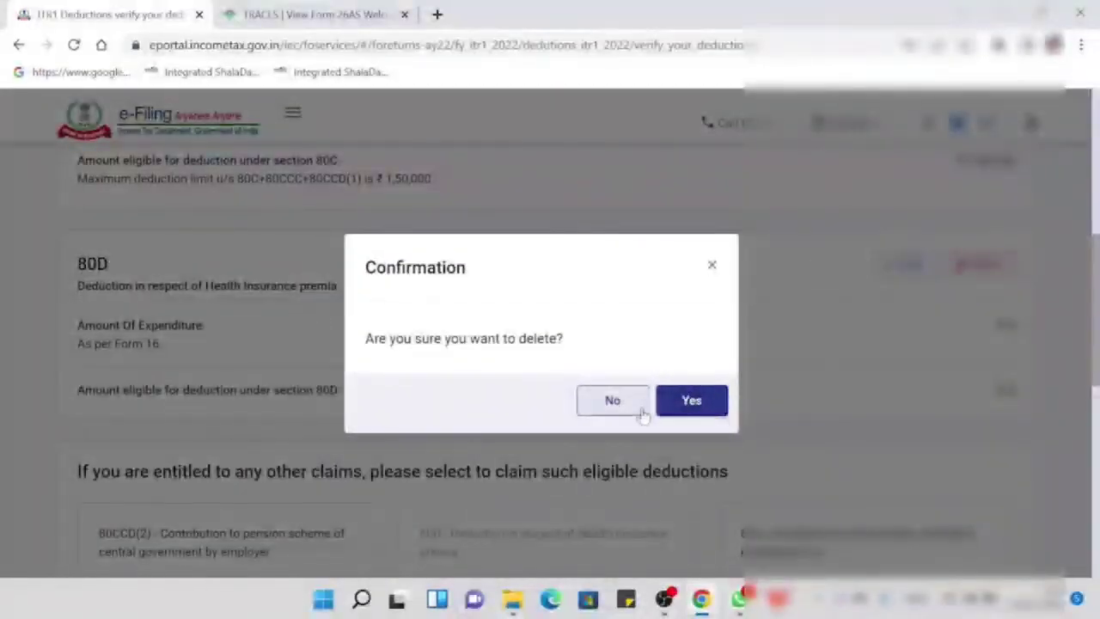
click(682, 405)
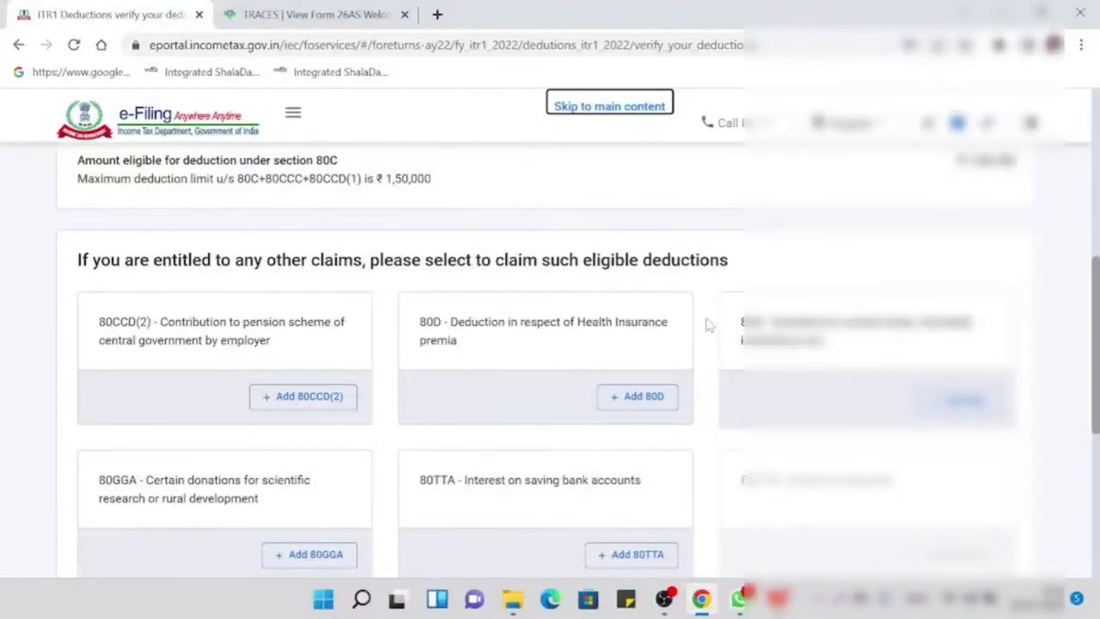
Step: Check the remaining 80C entry, the other claimable deductions and the total, and confirm the deductions section
scroll(645, 312, up, 2)
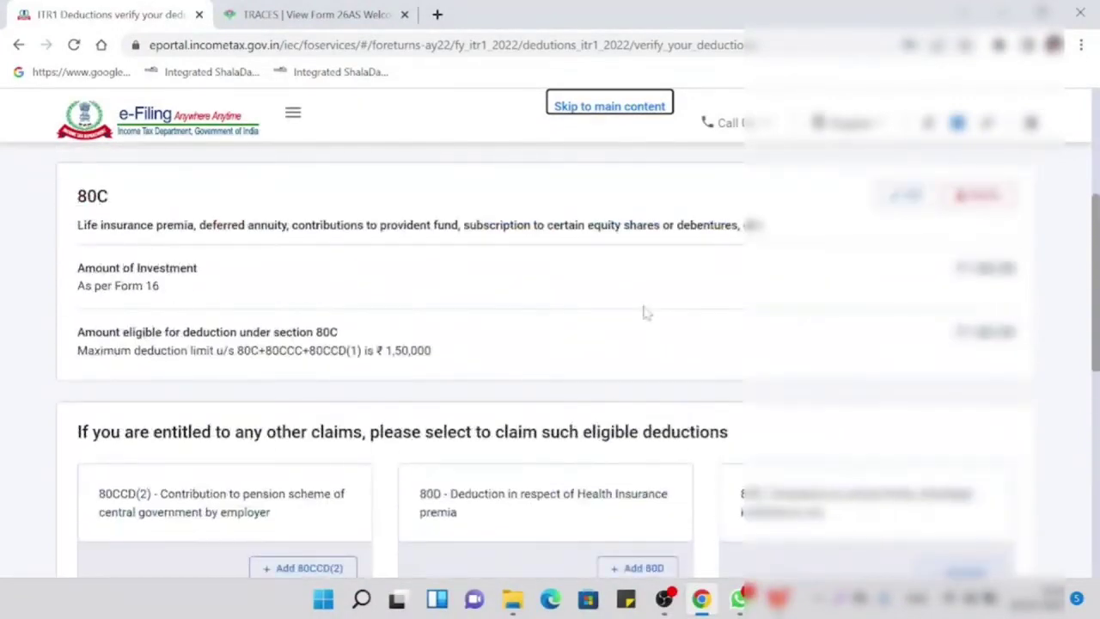
scroll(645, 314, down, 3)
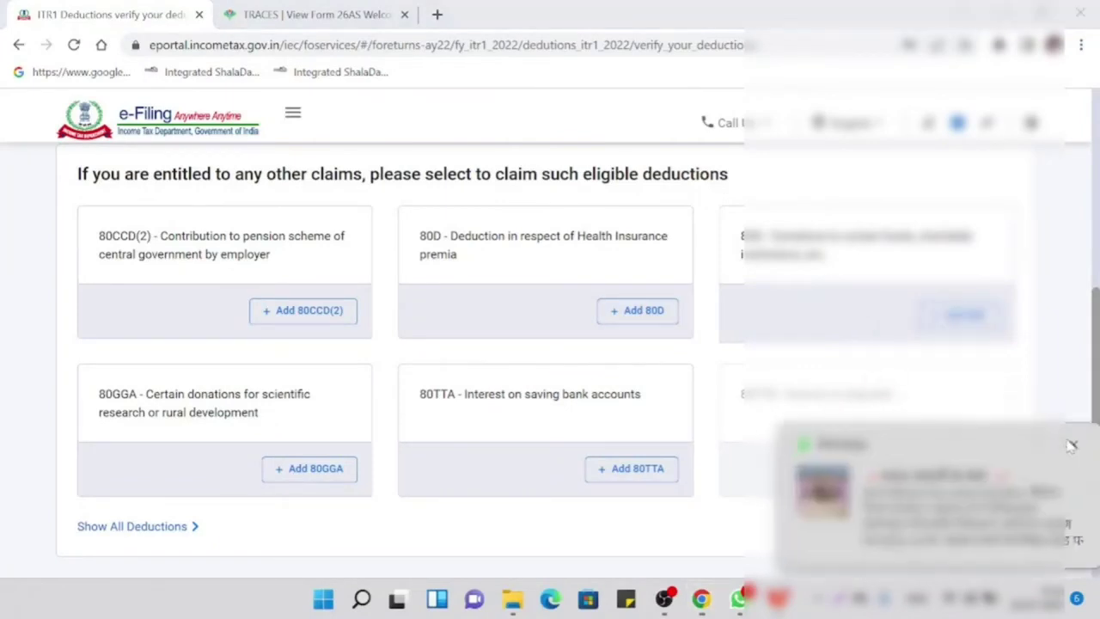
click(1065, 447)
scroll(568, 408, down, 2)
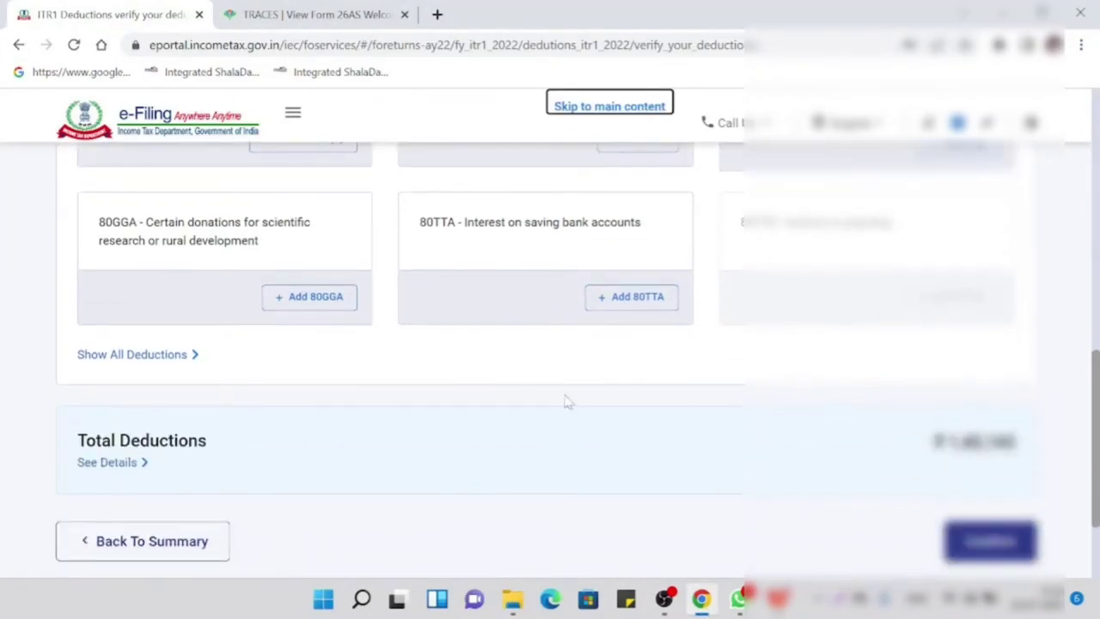
scroll(565, 400, up, 1)
scroll(564, 388, up, 1)
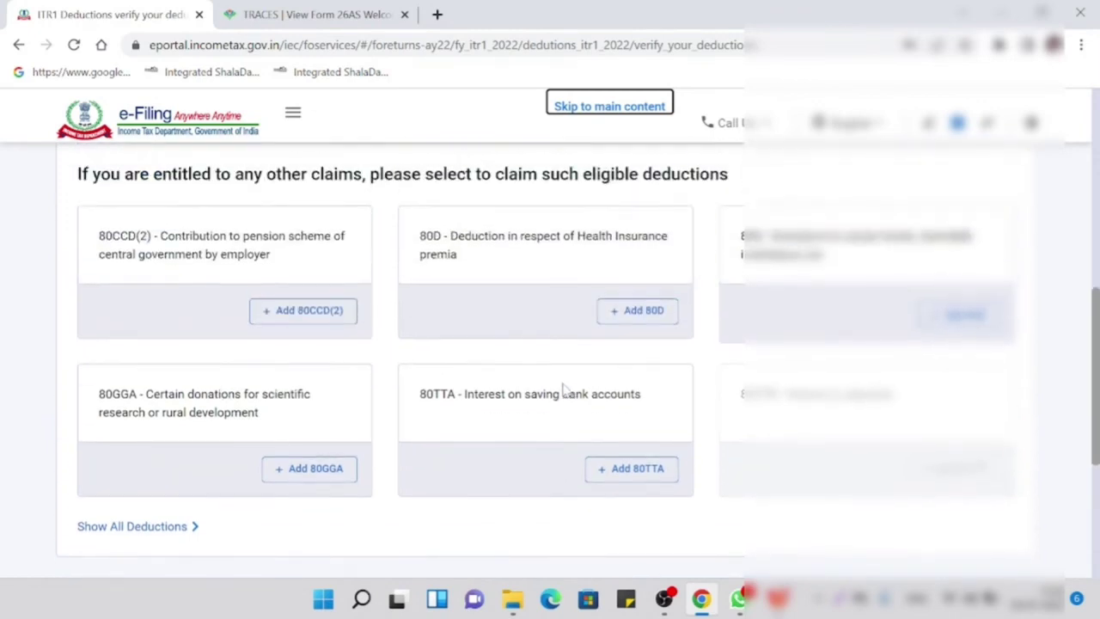
scroll(469, 352, down, 2)
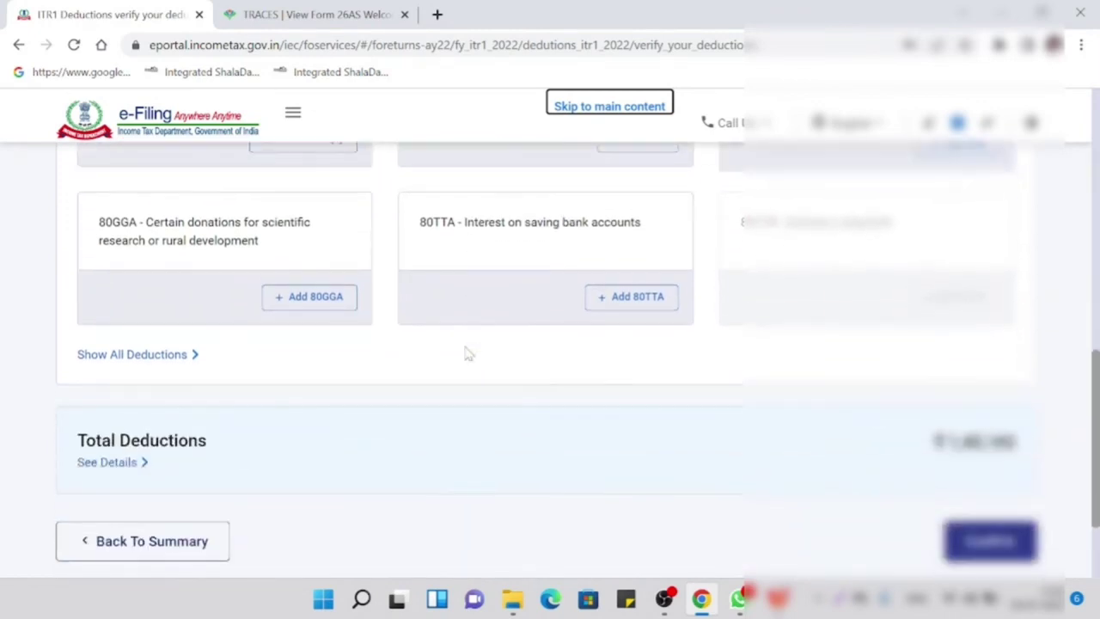
scroll(488, 335, down, 2)
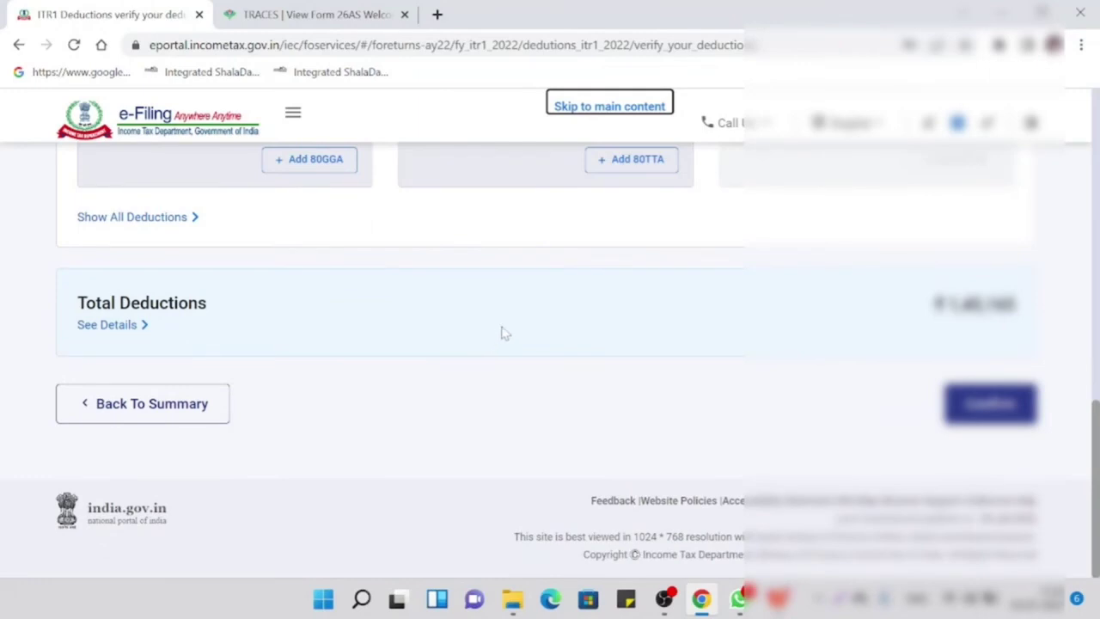
scroll(496, 338, up, 3)
scroll(506, 329, up, 2)
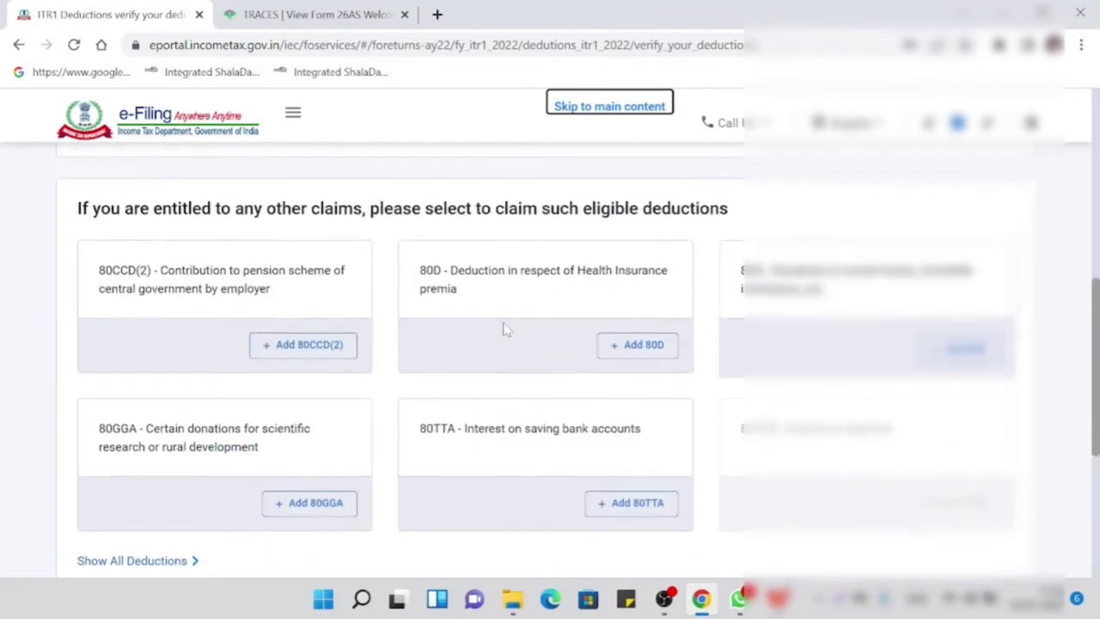
scroll(503, 324, down, 4)
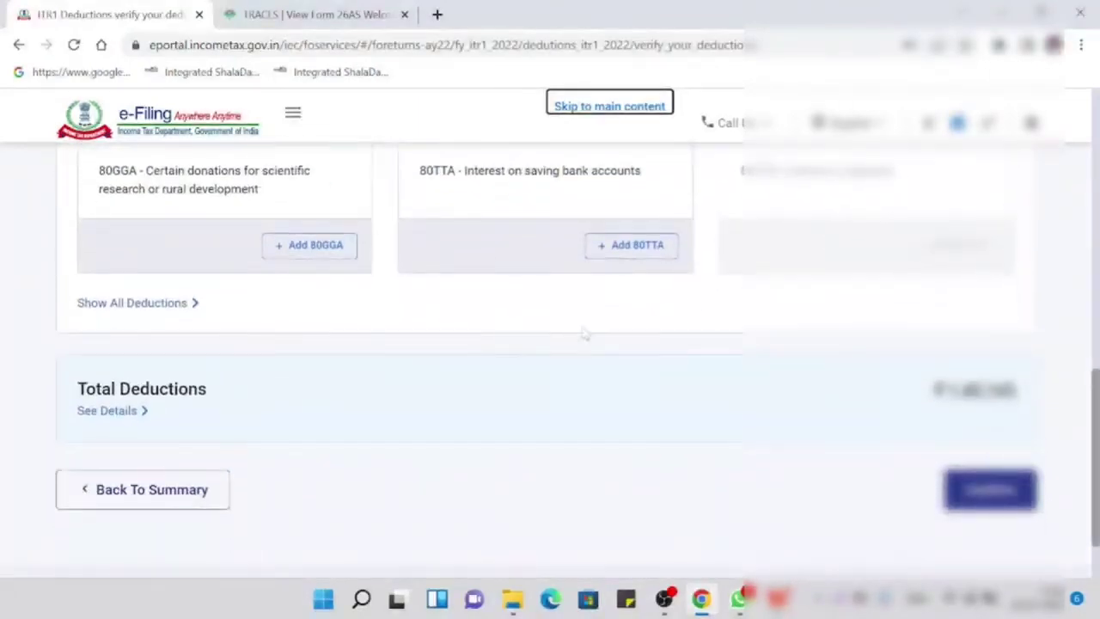
click(979, 504)
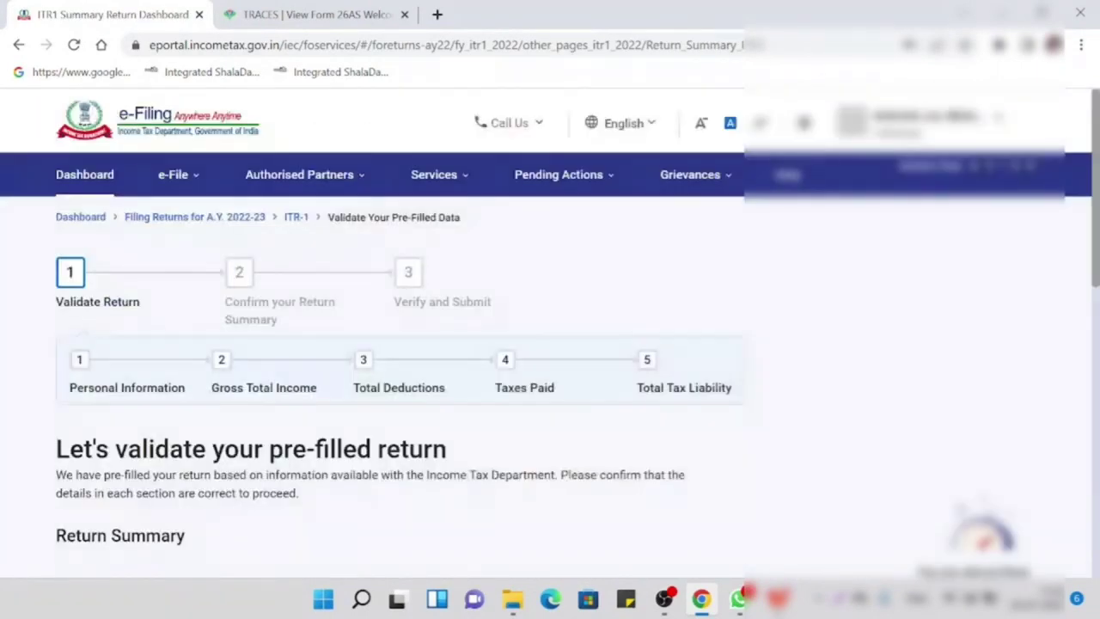
Step: Open the Tax Paid section from the return summary and look over its TDS entries
scroll(685, 379, down, 6)
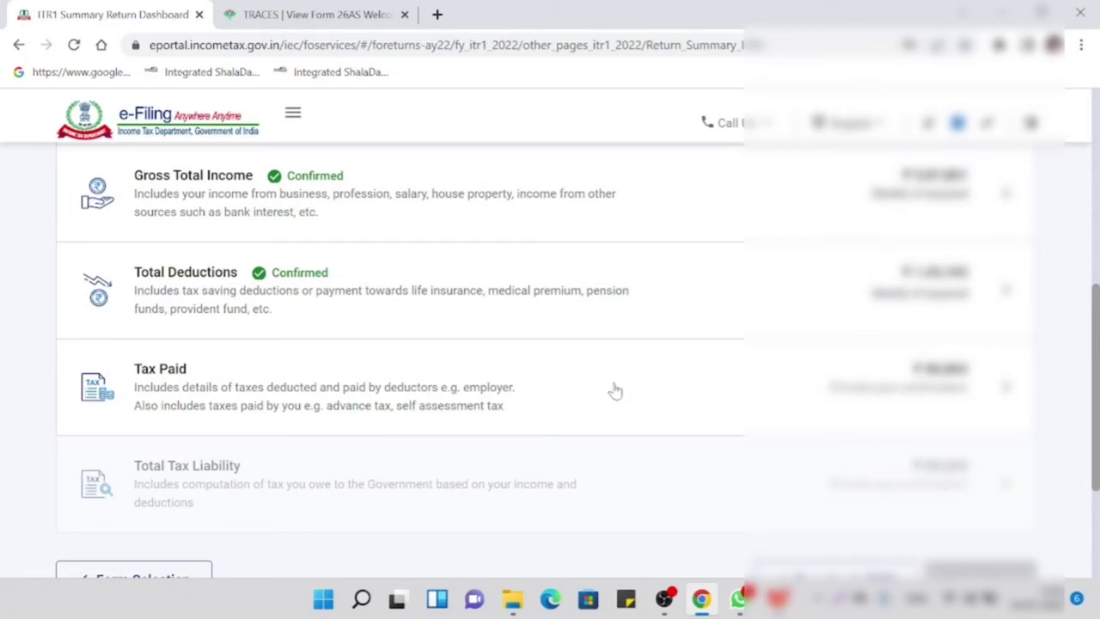
click(172, 375)
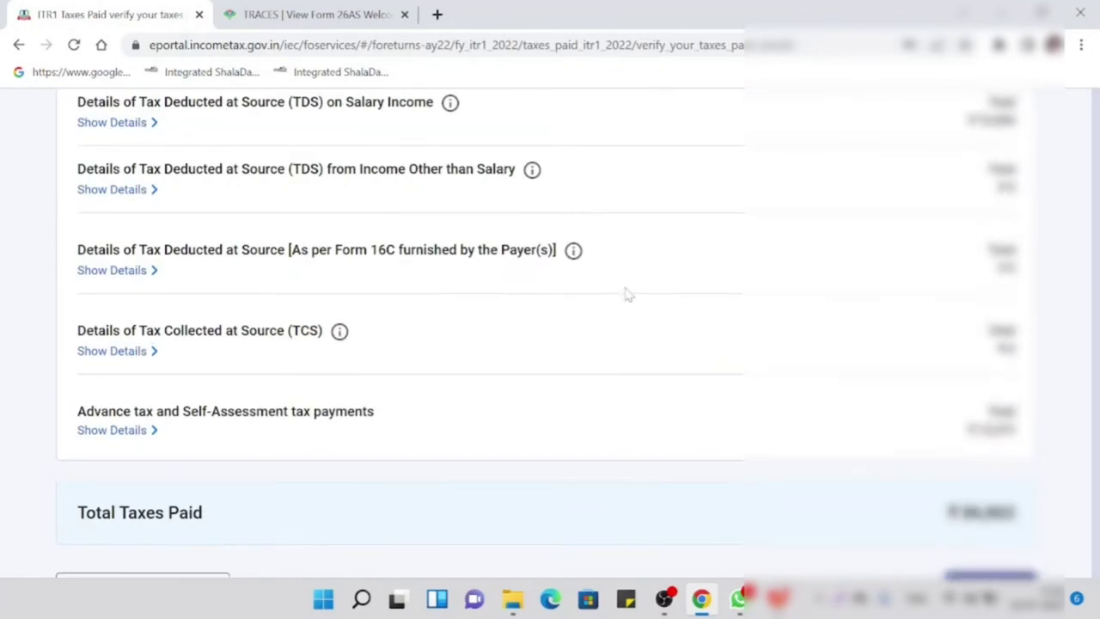
scroll(628, 296, up, 6)
scroll(628, 296, down, 4)
scroll(629, 297, up, 1)
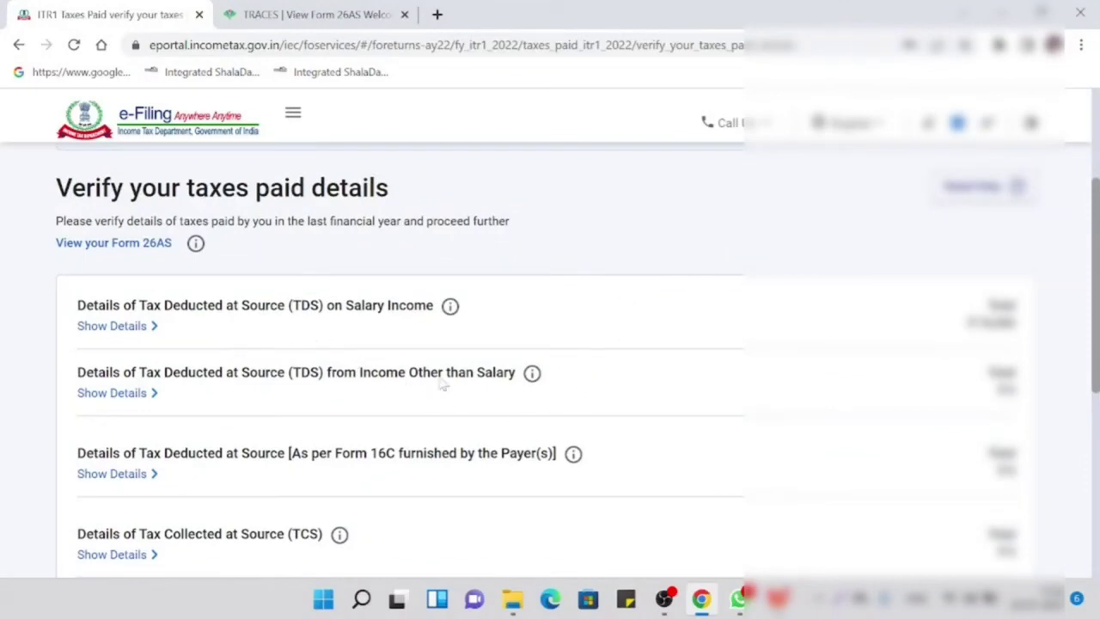
Step: Check the TDS, TCS, advance tax and total taxes paid entries, and confirm the taxes paid details
scroll(679, 393, down, 4)
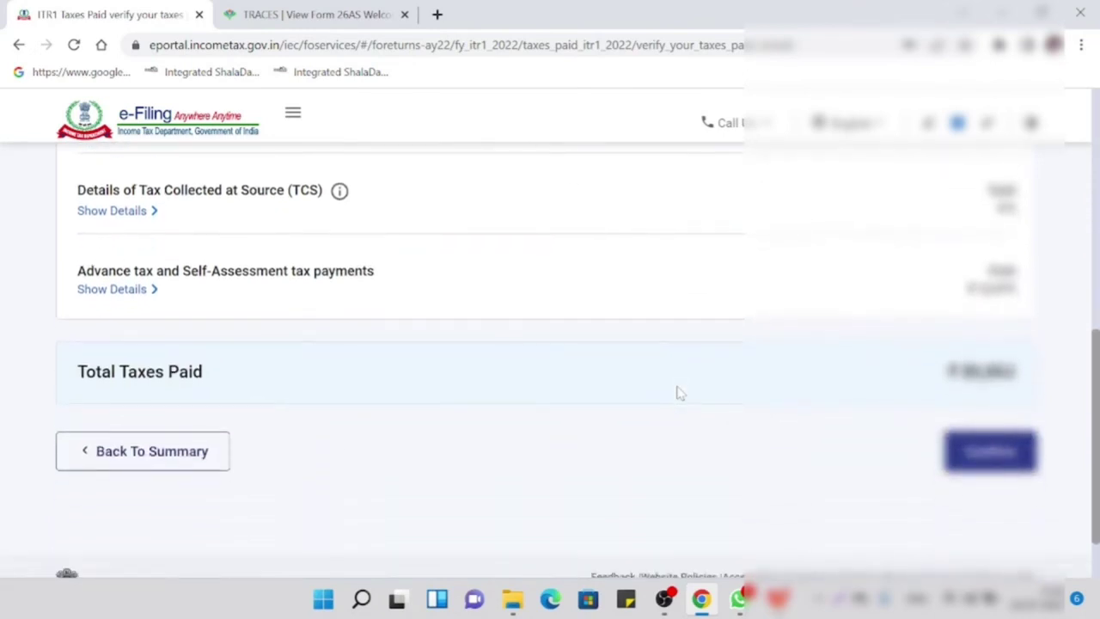
scroll(672, 382, up, 2)
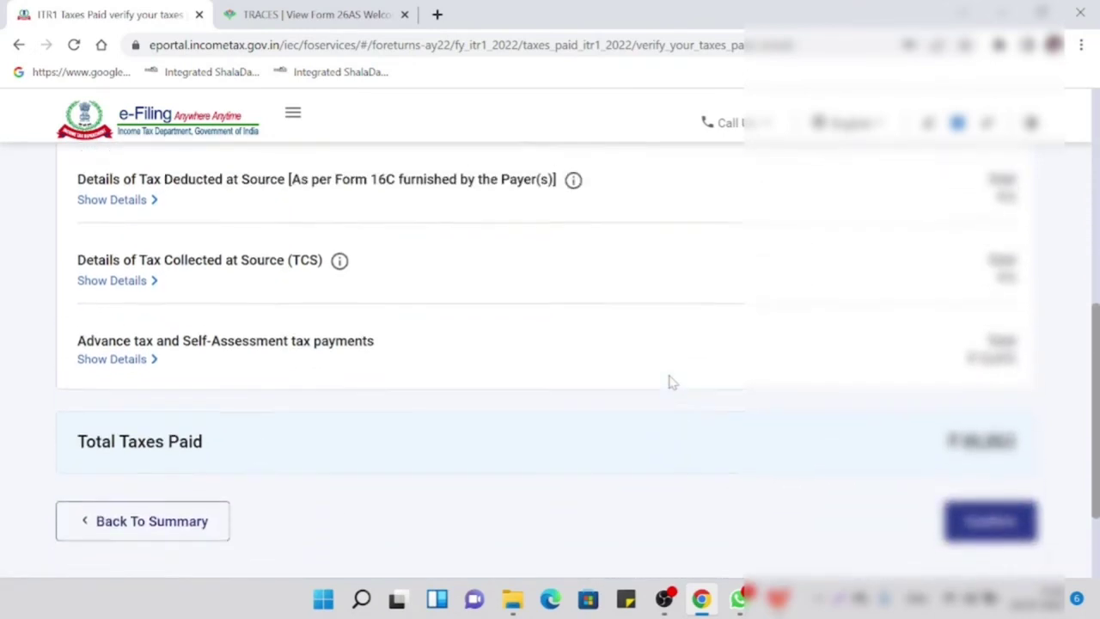
scroll(672, 383, down, 2)
scroll(672, 382, up, 4)
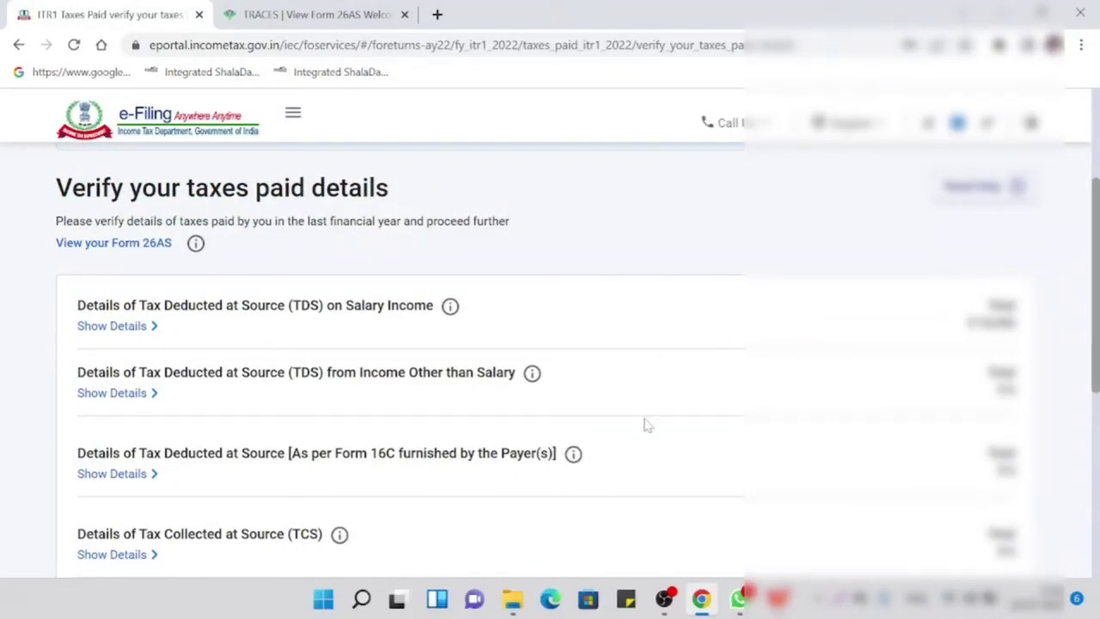
scroll(685, 373, down, 2)
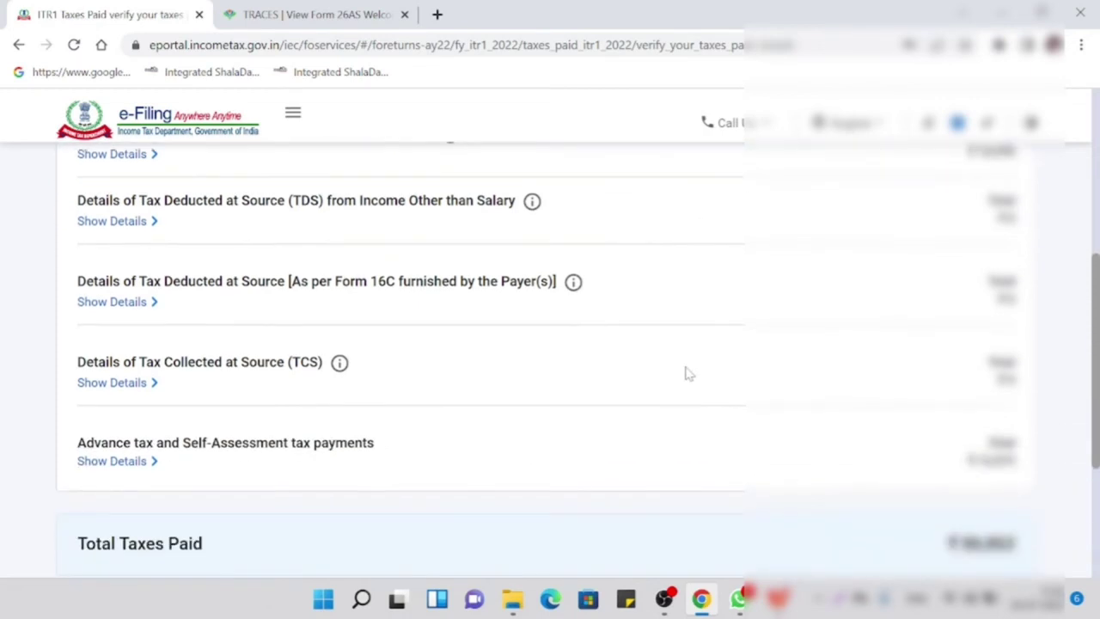
scroll(685, 324, down, 2)
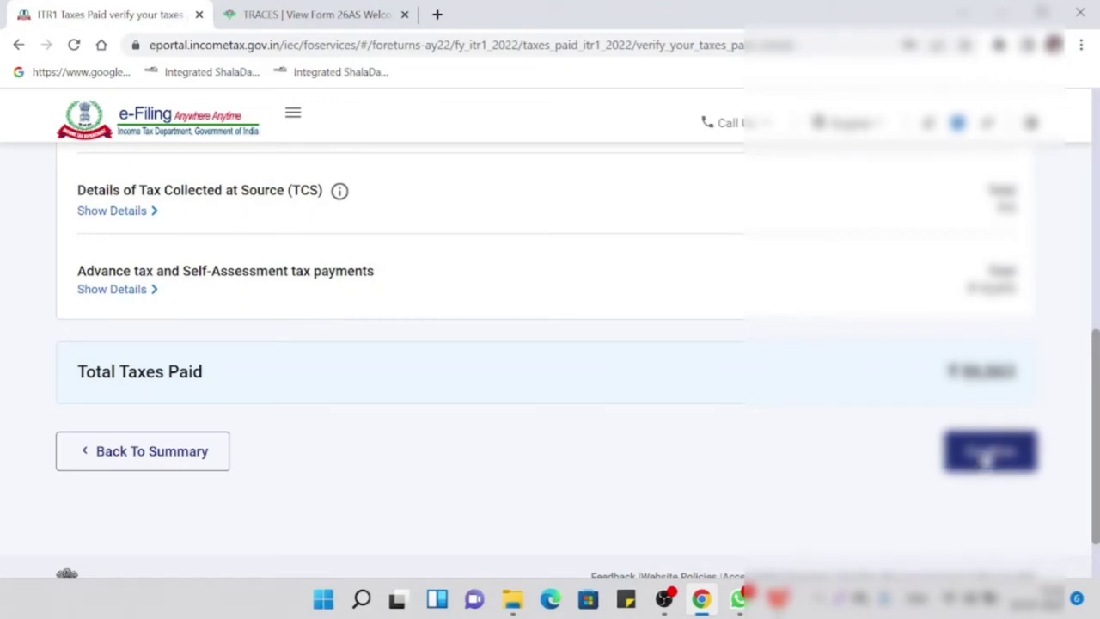
click(990, 450)
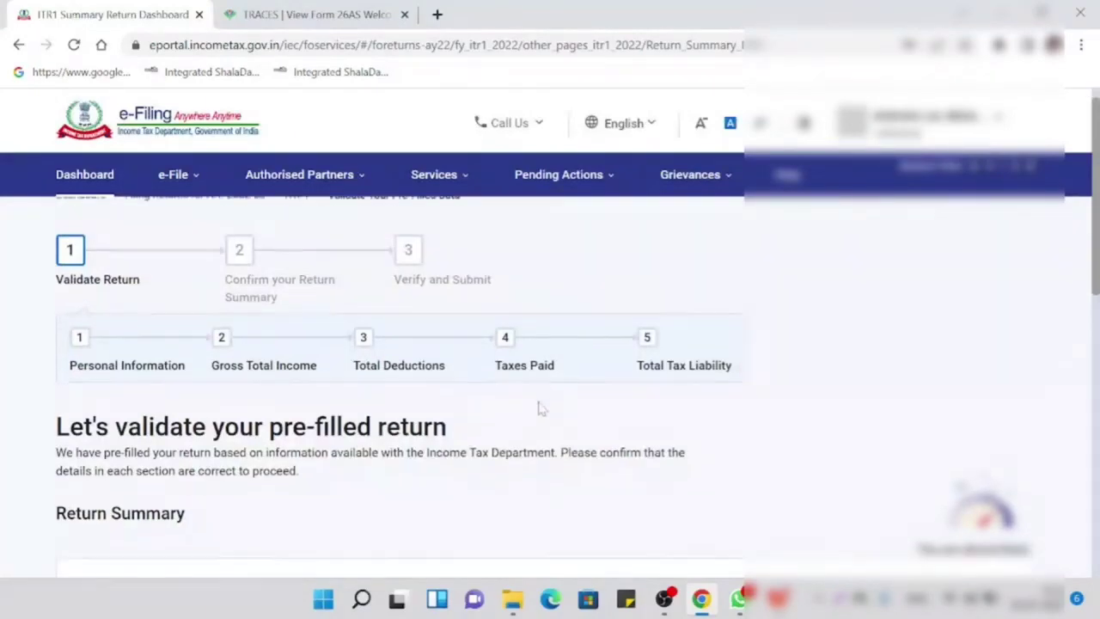
Step: Check the confirmed sections in the return summary and open the Total Tax Liability section
scroll(538, 405, down, 3)
scroll(539, 405, down, 3)
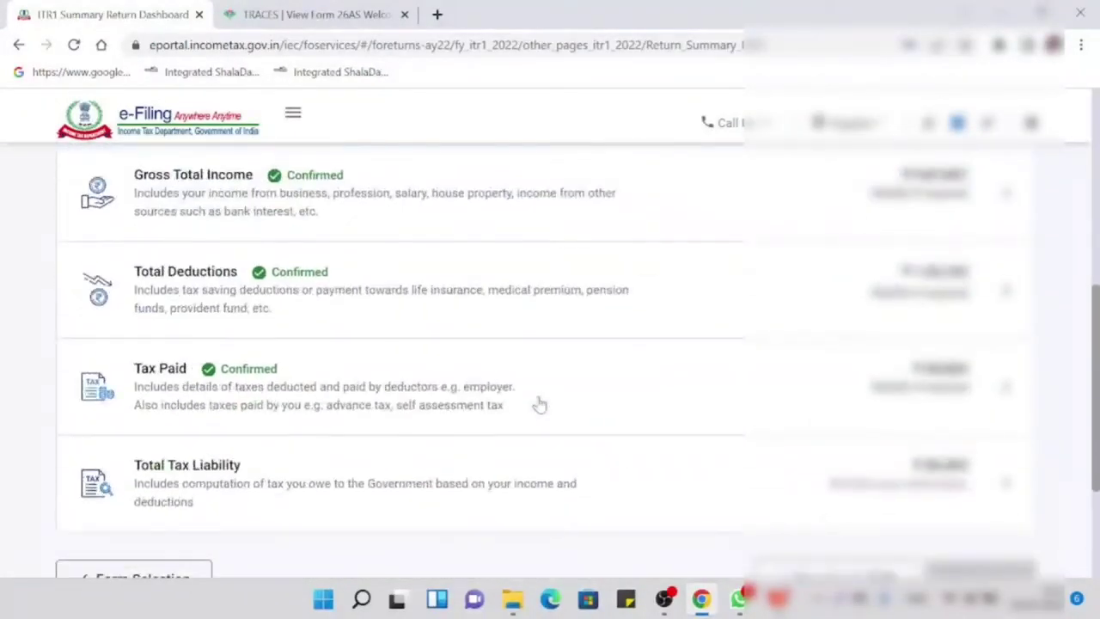
scroll(538, 405, up, 1)
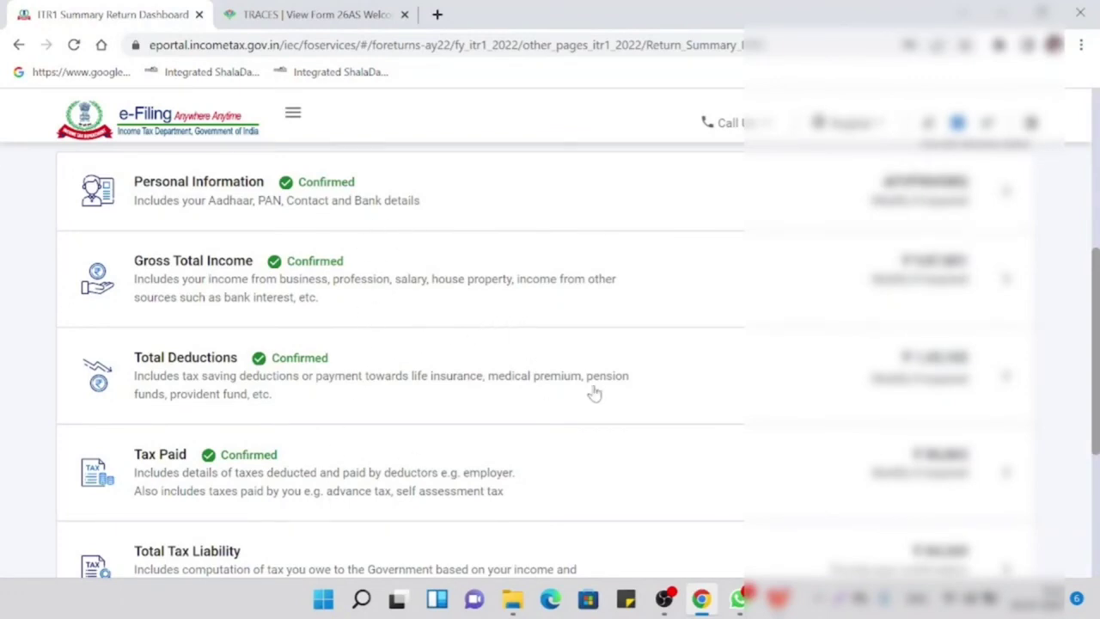
scroll(592, 389, down, 2)
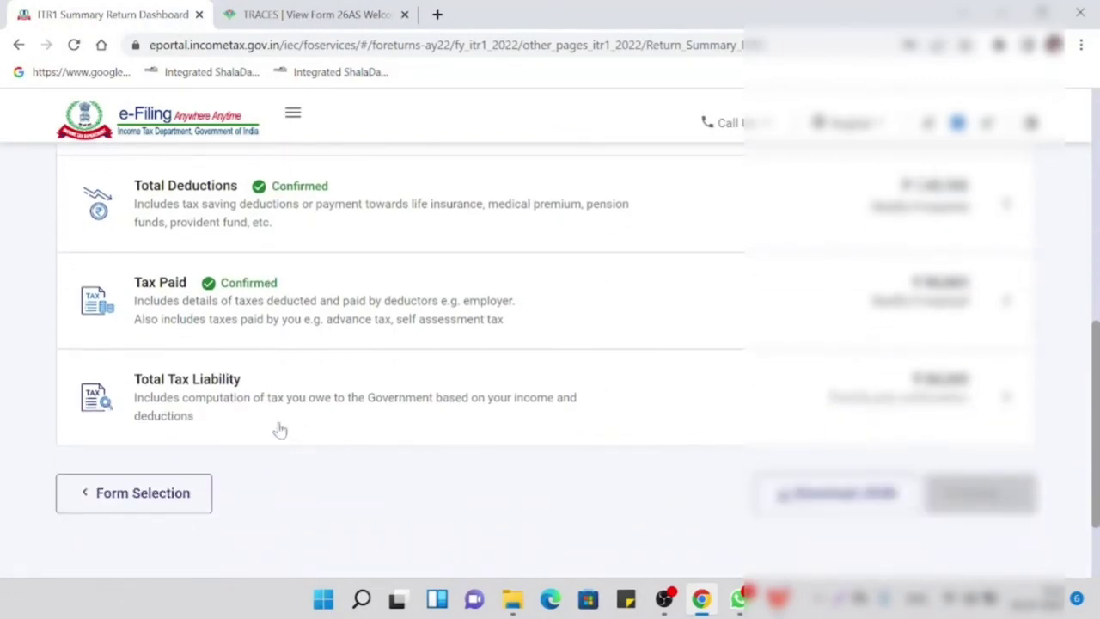
click(206, 389)
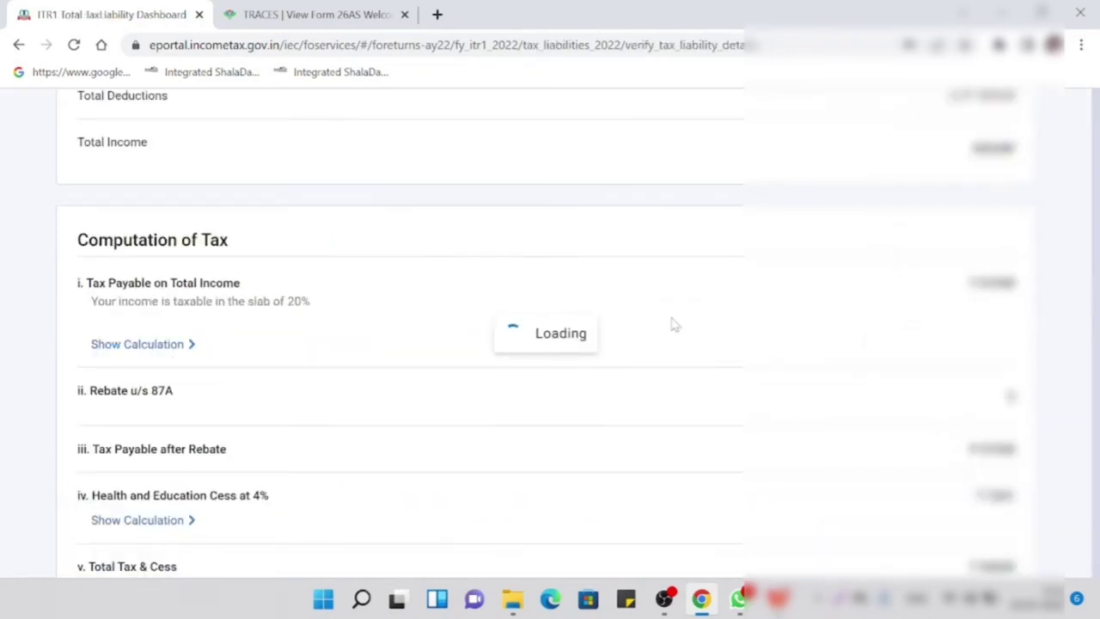
Step: Review the tax liability details from the computation of income and tax through relief, interest, late fee and total tax
scroll(675, 326, down, 4)
scroll(676, 327, down, 1)
scroll(675, 326, up, 1)
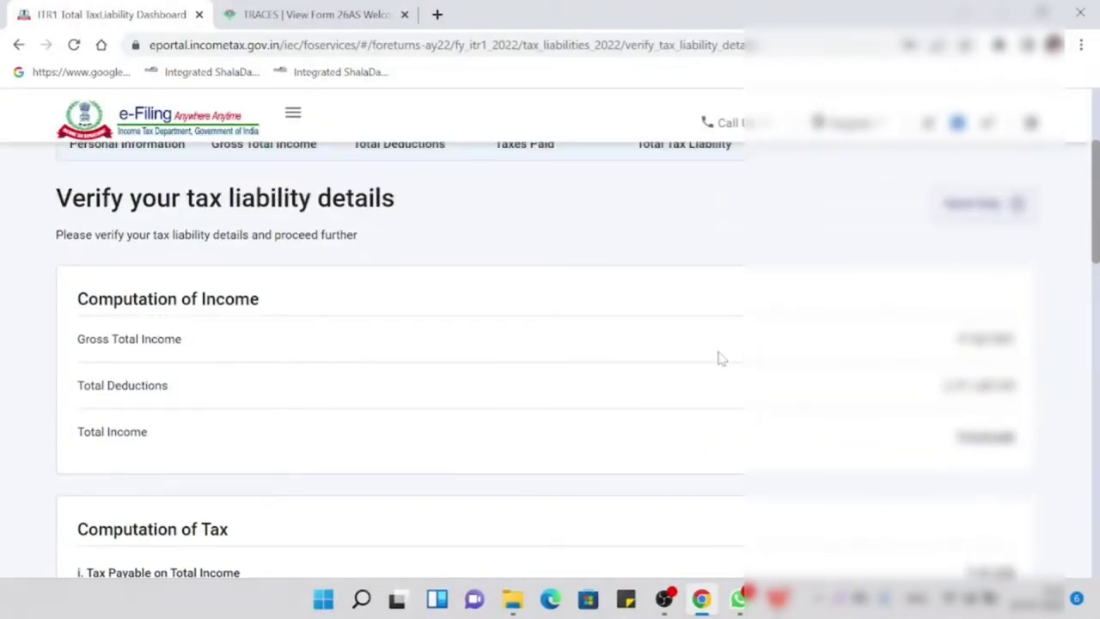
scroll(929, 292, down, 2)
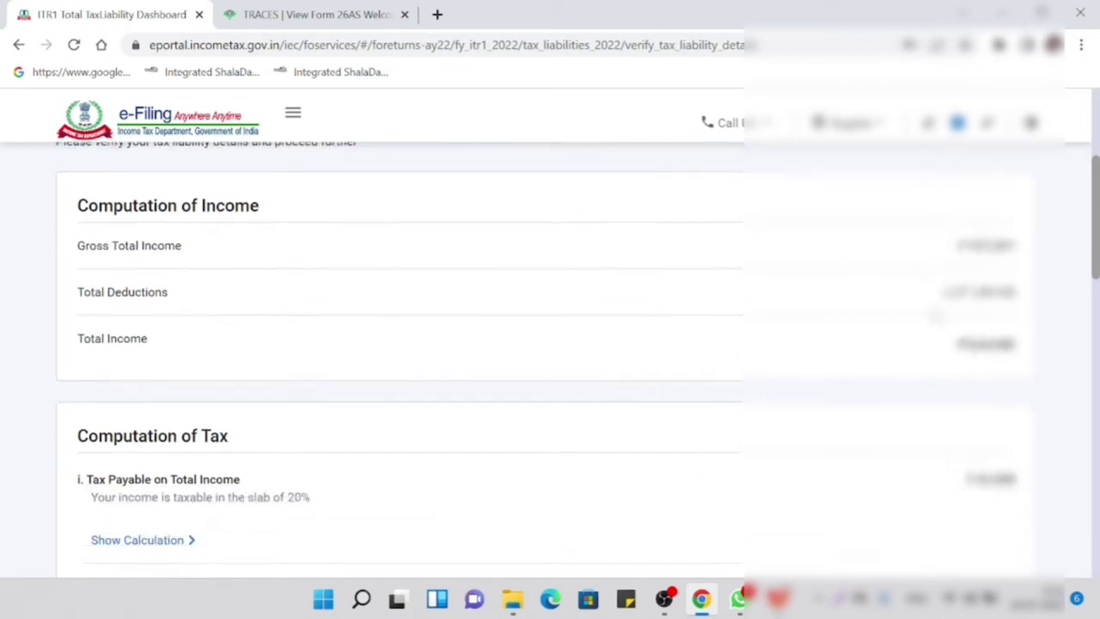
scroll(921, 303, up, 2)
scroll(921, 304, down, 3)
scroll(921, 304, down, 1)
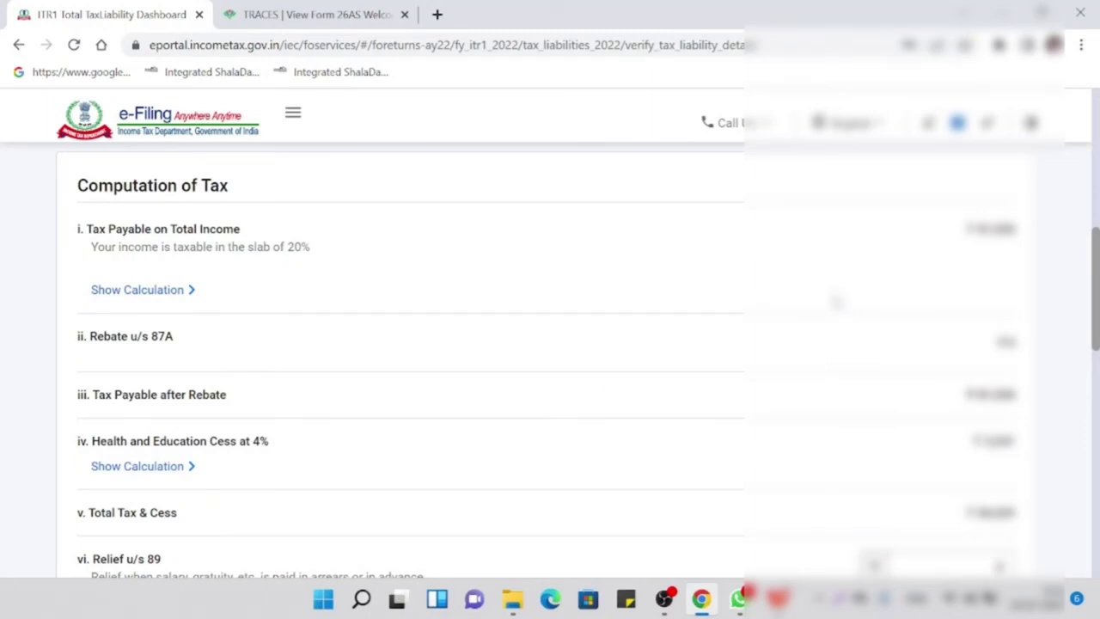
scroll(833, 269, down, 1)
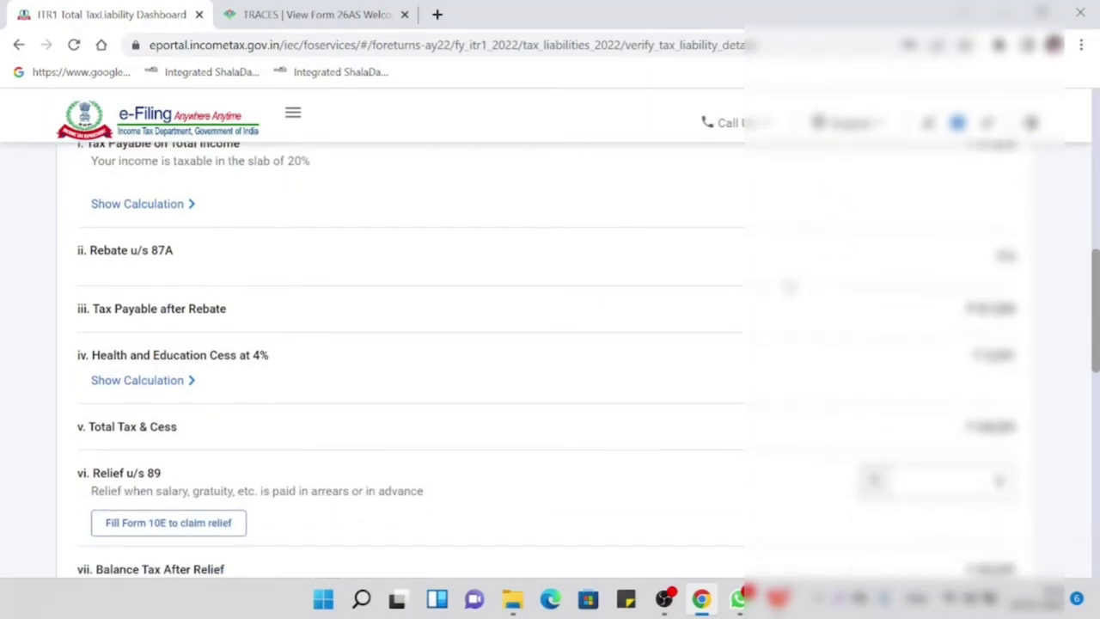
scroll(788, 286, down, 3)
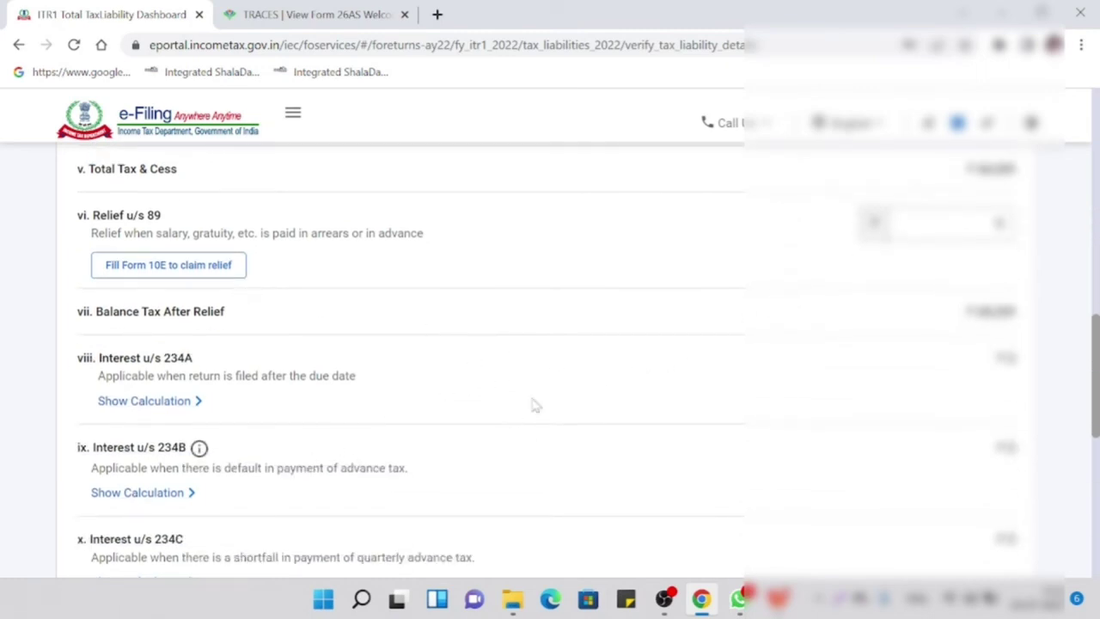
scroll(637, 362, down, 4)
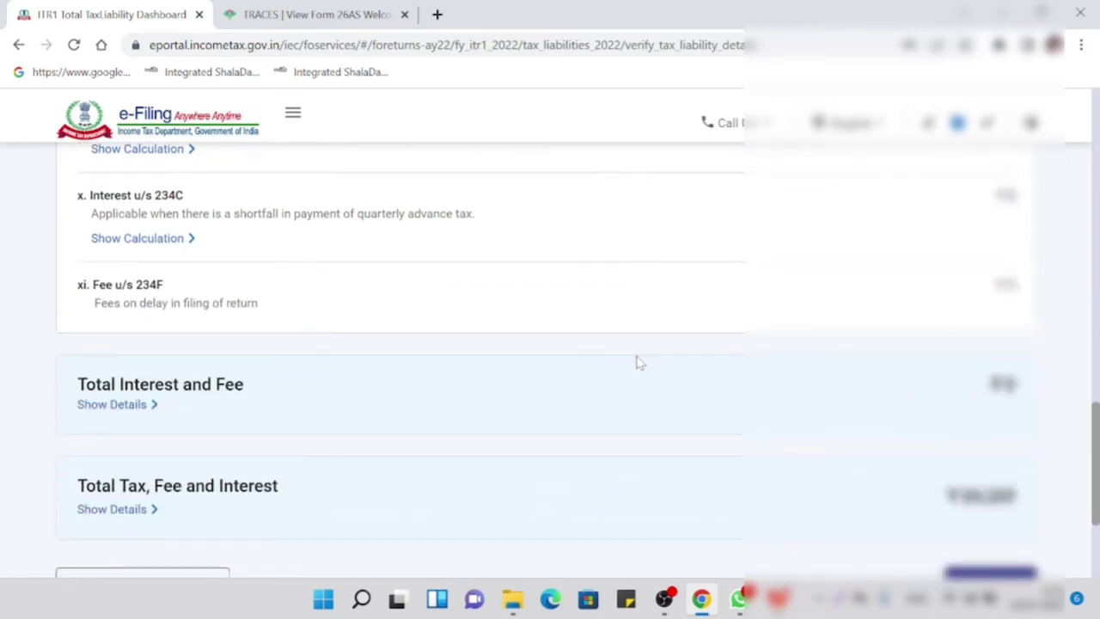
scroll(638, 362, down, 1)
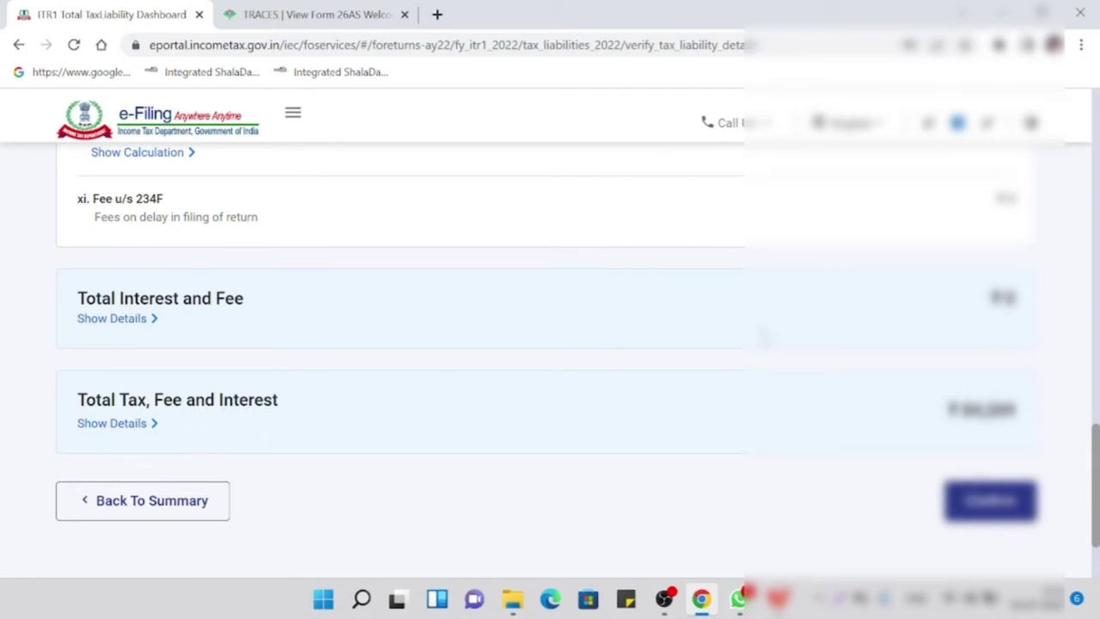
Step: Confirm the total tax liability details, check that every return summary section is confirmed, and proceed to the tax summary
click(990, 500)
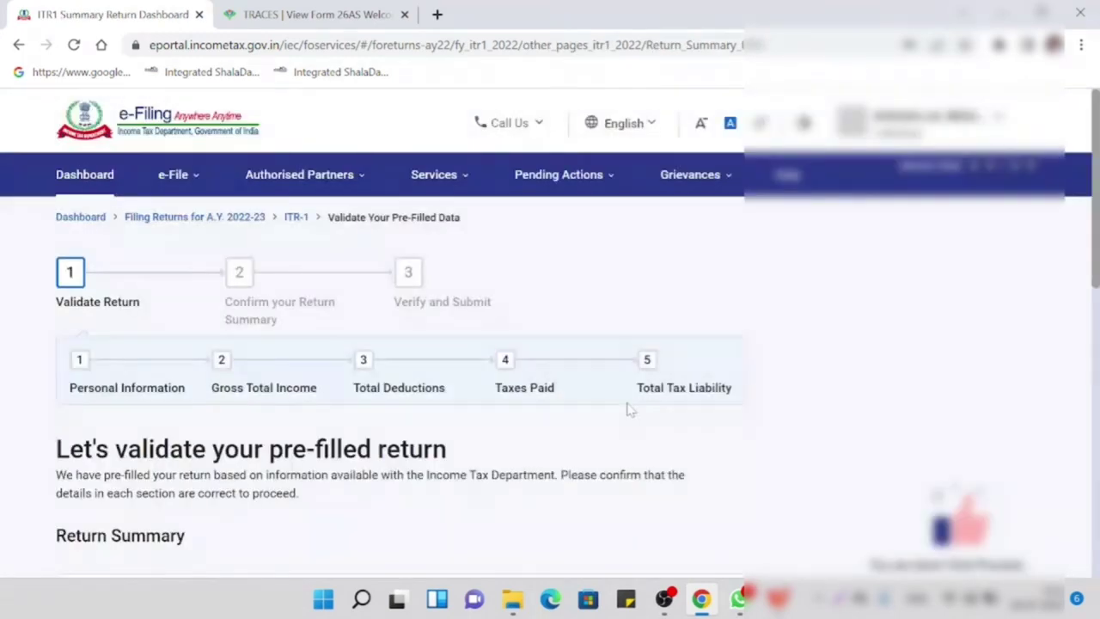
scroll(639, 387, down, 6)
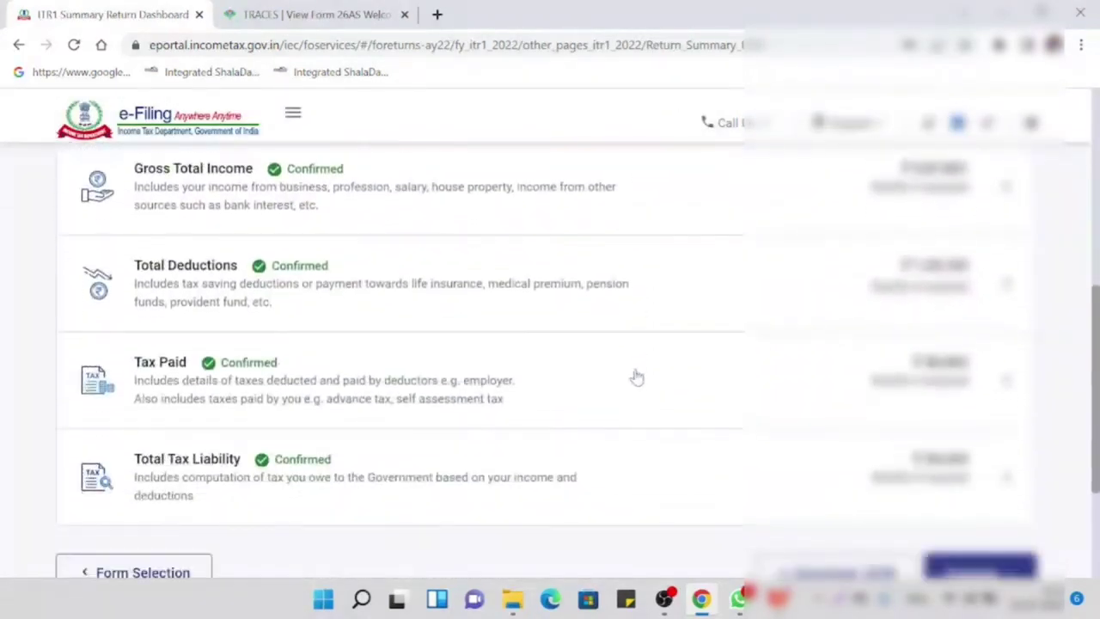
scroll(562, 339, up, 1)
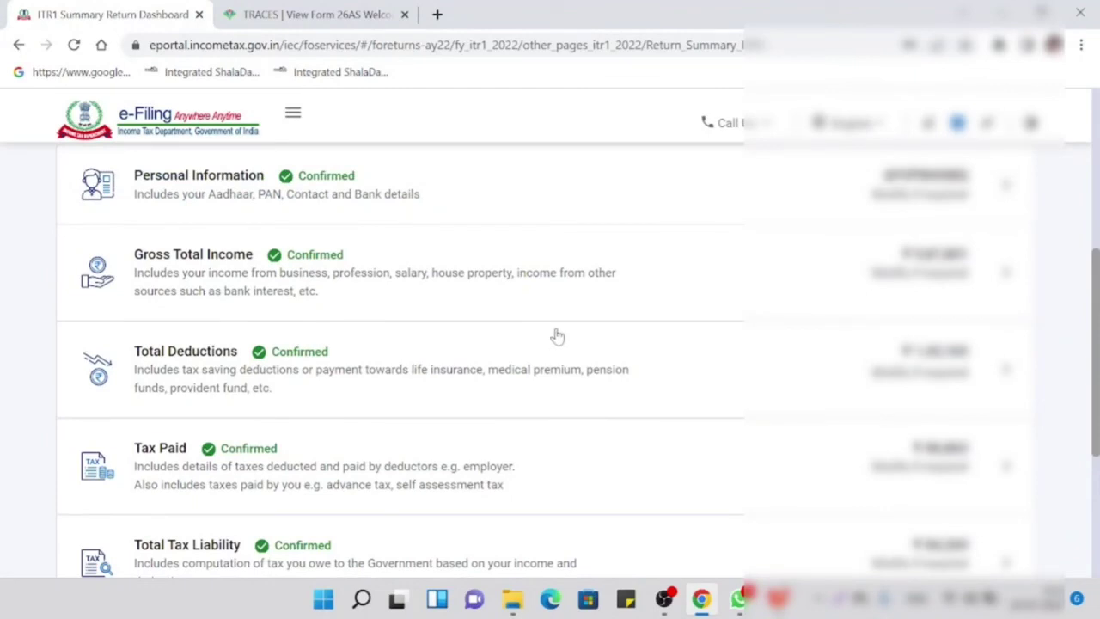
scroll(638, 308, down, 2)
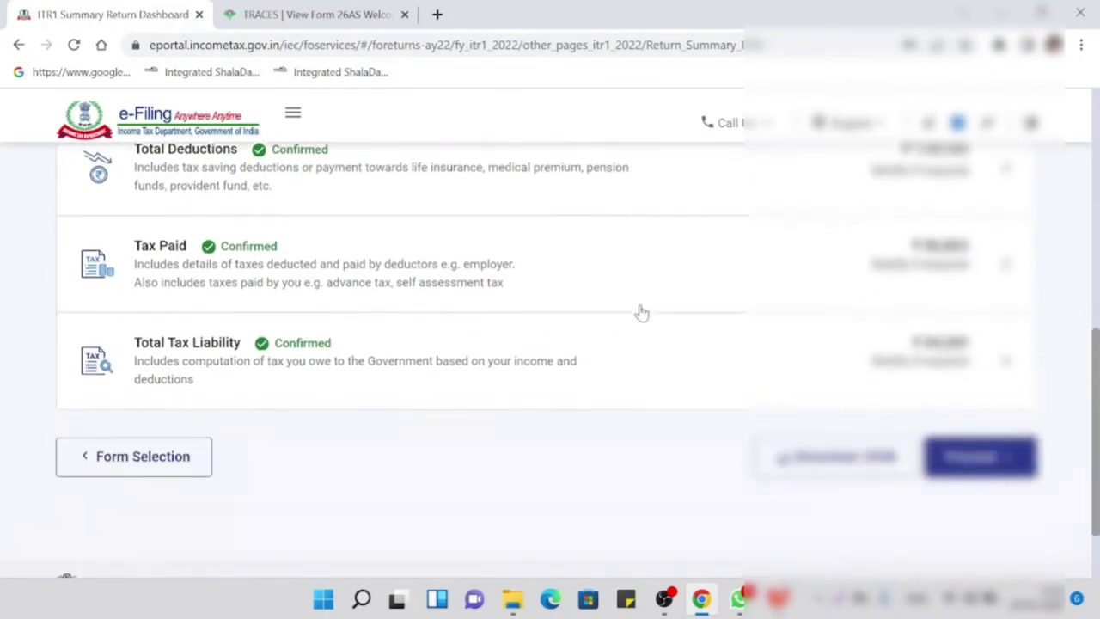
scroll(641, 312, down, 1)
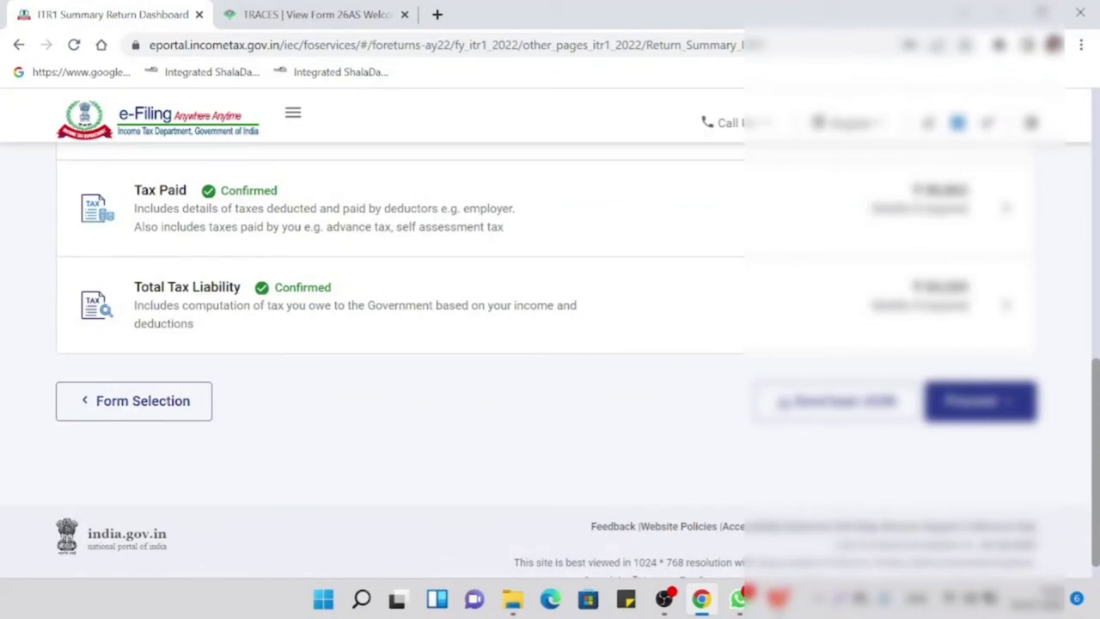
click(980, 400)
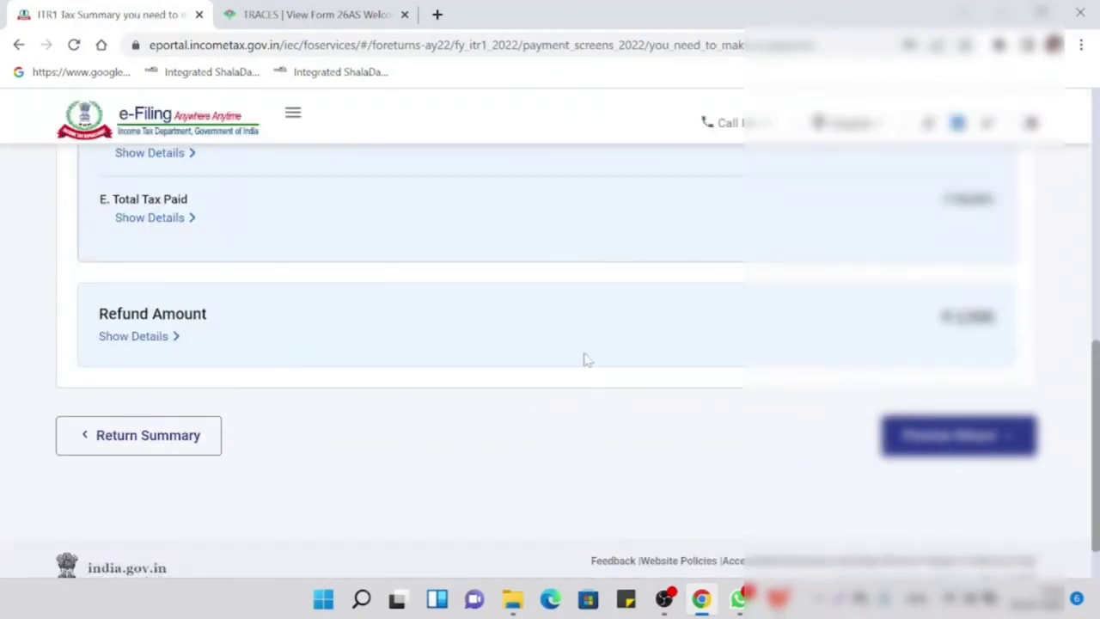
Step: Examine the refund eligibility and the calculation of taxable income in the tax summary
scroll(585, 359, up, 7)
scroll(583, 354, down, 2)
scroll(583, 354, up, 1)
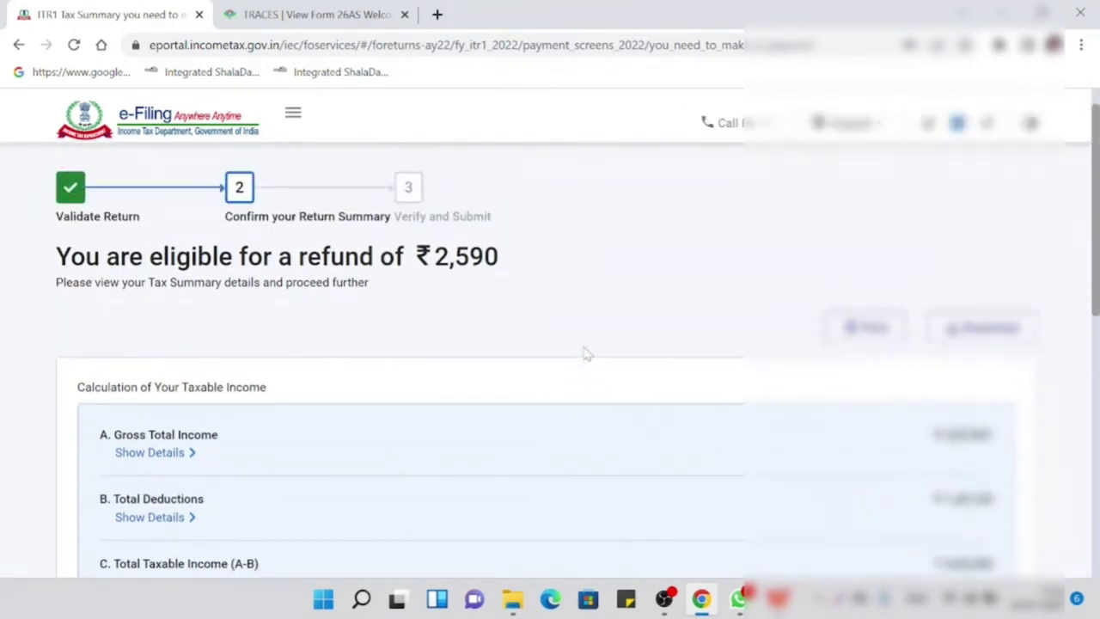
scroll(583, 354, down, 2)
scroll(584, 352, up, 1)
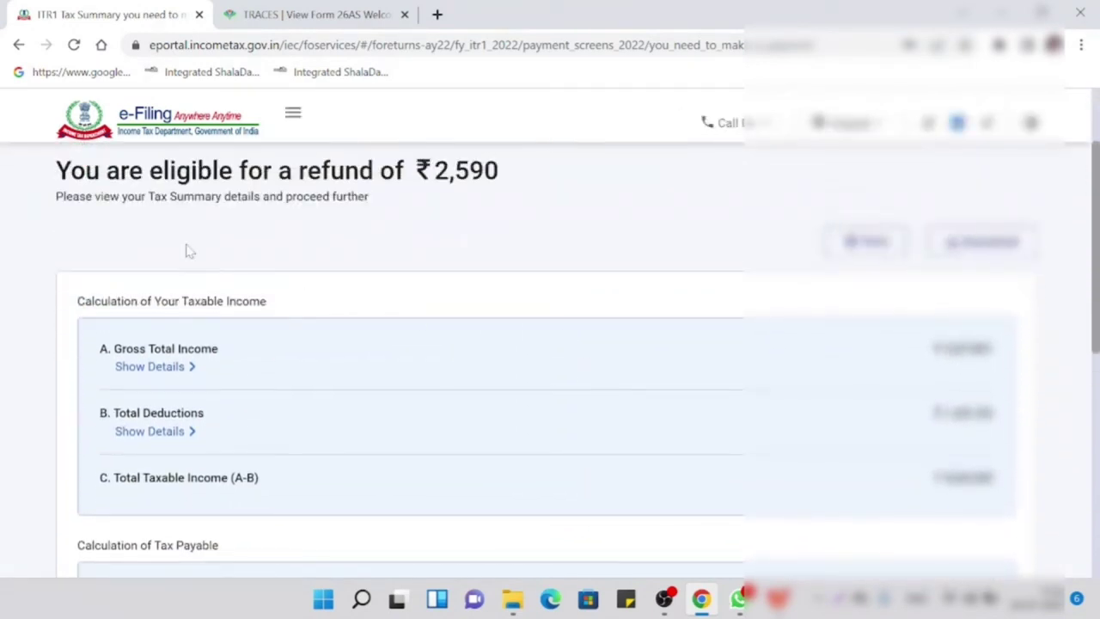
scroll(343, 218, up, 1)
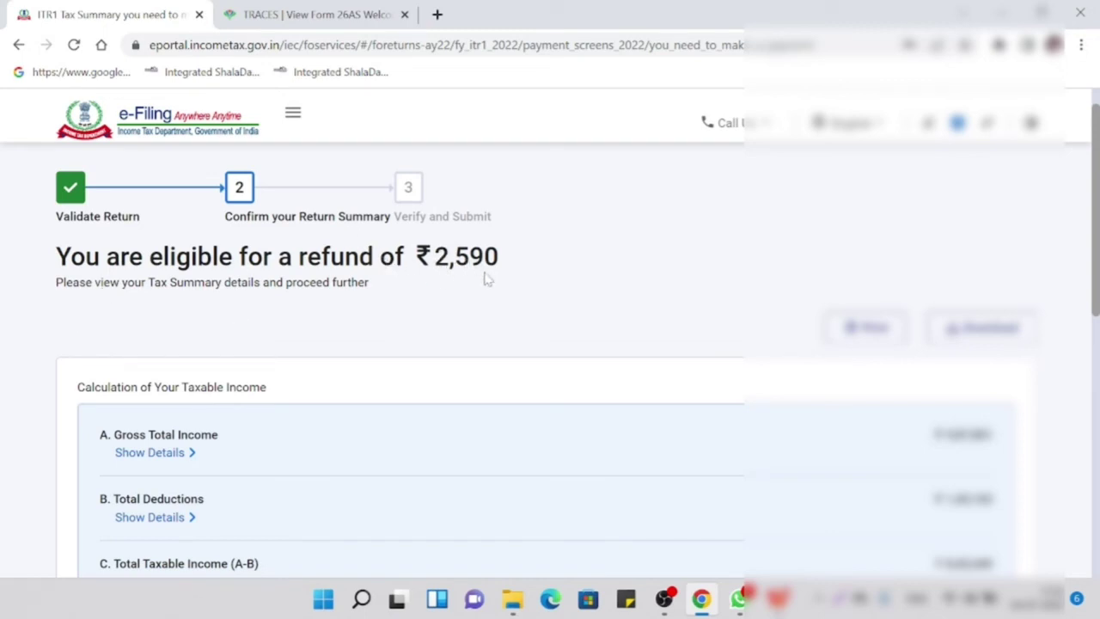
scroll(507, 275, down, 2)
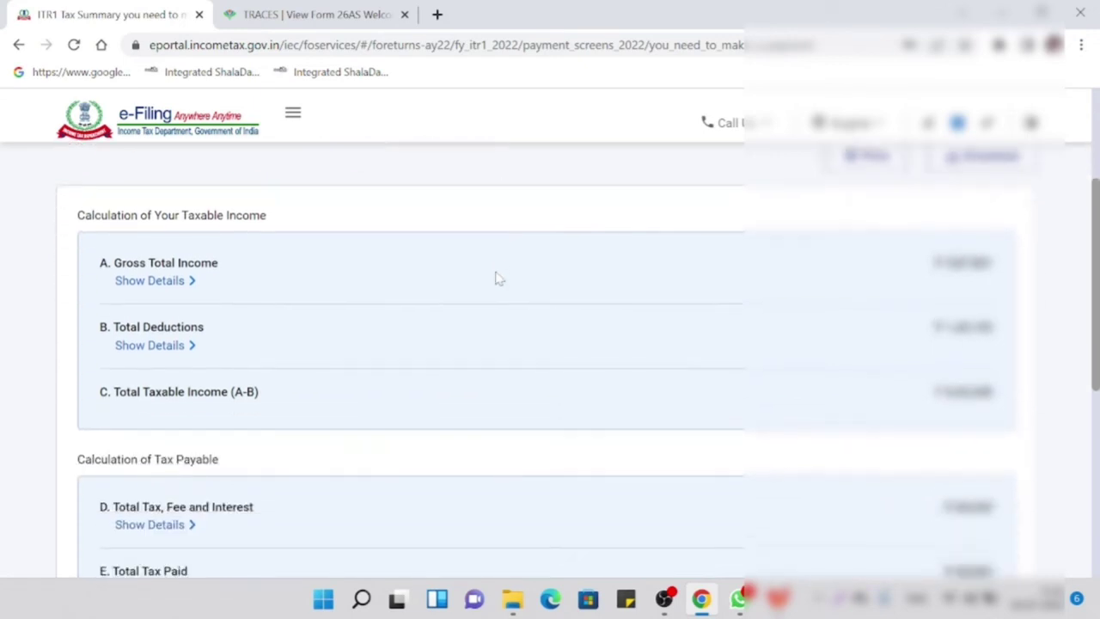
scroll(496, 277, up, 2)
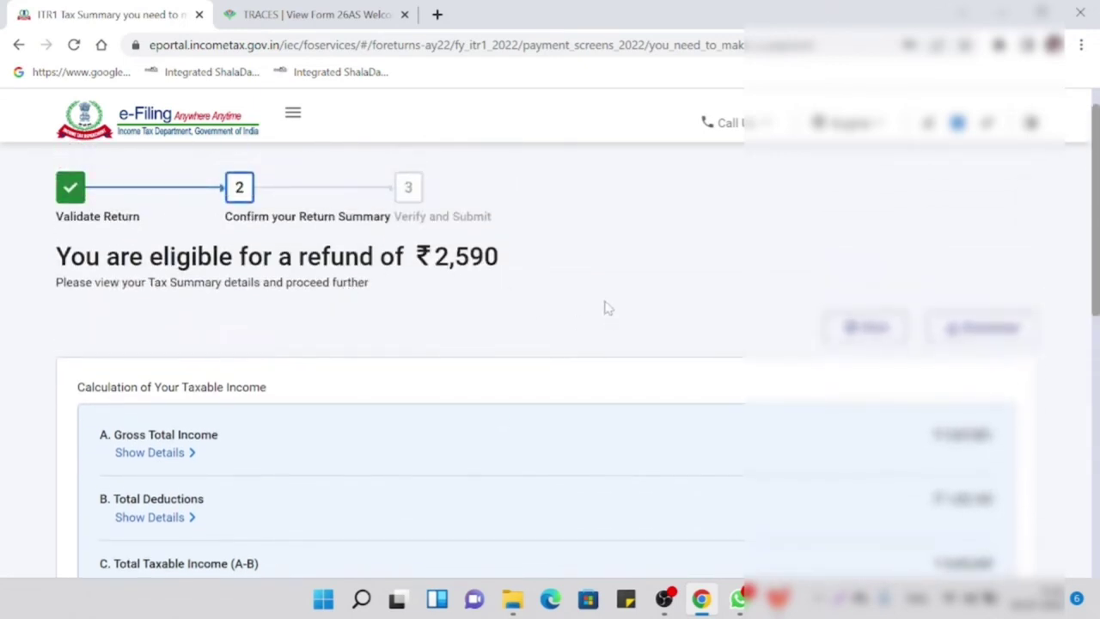
Step: Check the taxable income, tax payable and refund amount calculations, and proceed to preview the return
scroll(604, 306, down, 2)
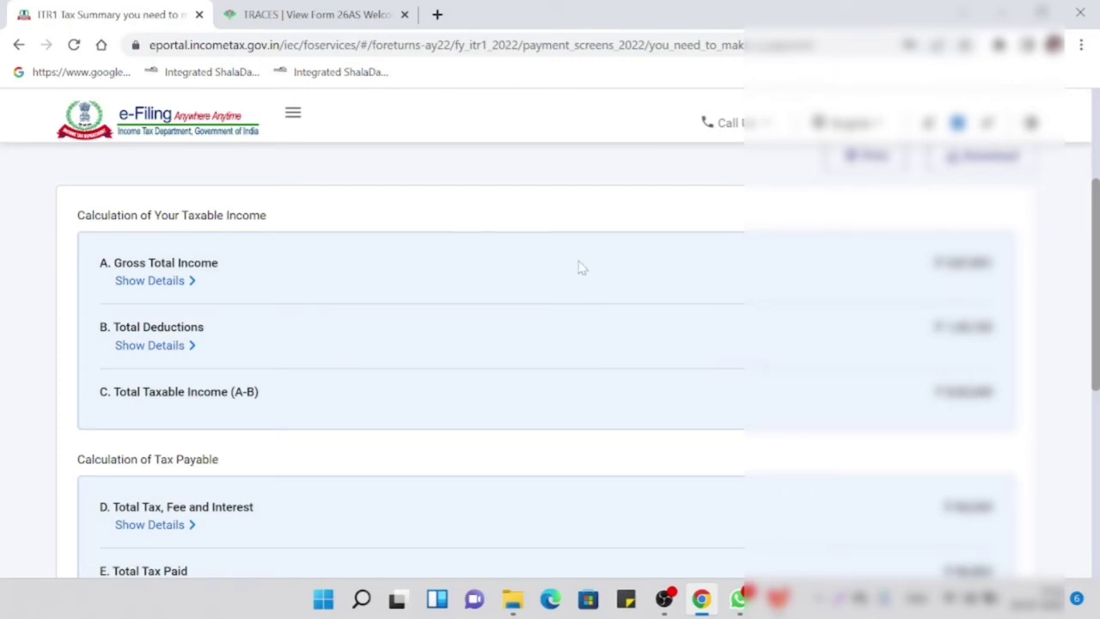
scroll(602, 261, down, 2)
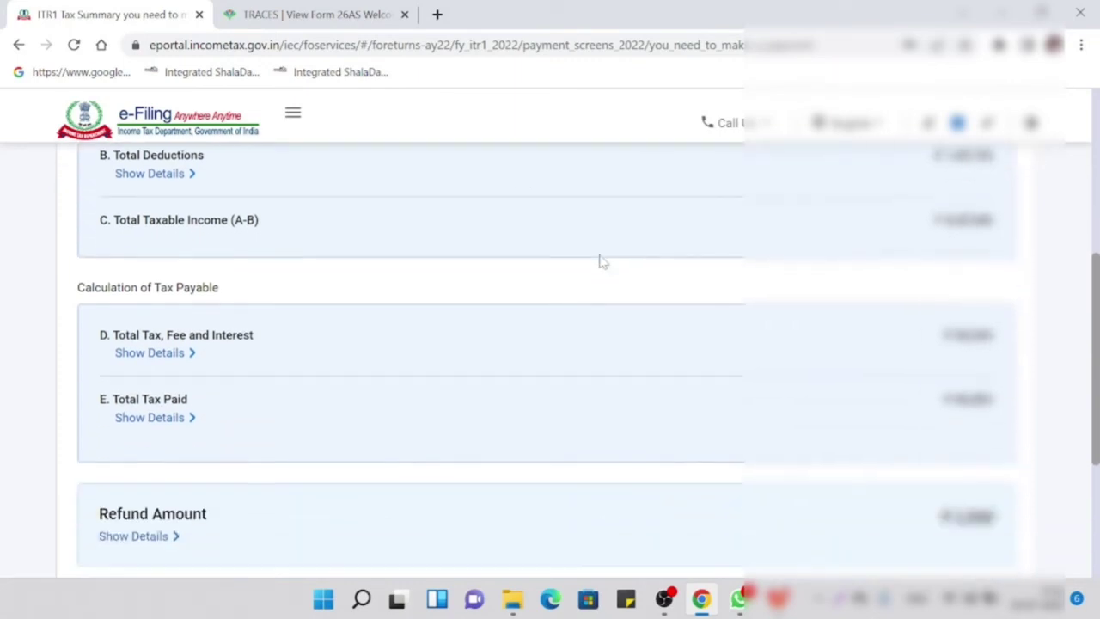
scroll(603, 261, up, 2)
scroll(602, 262, down, 1)
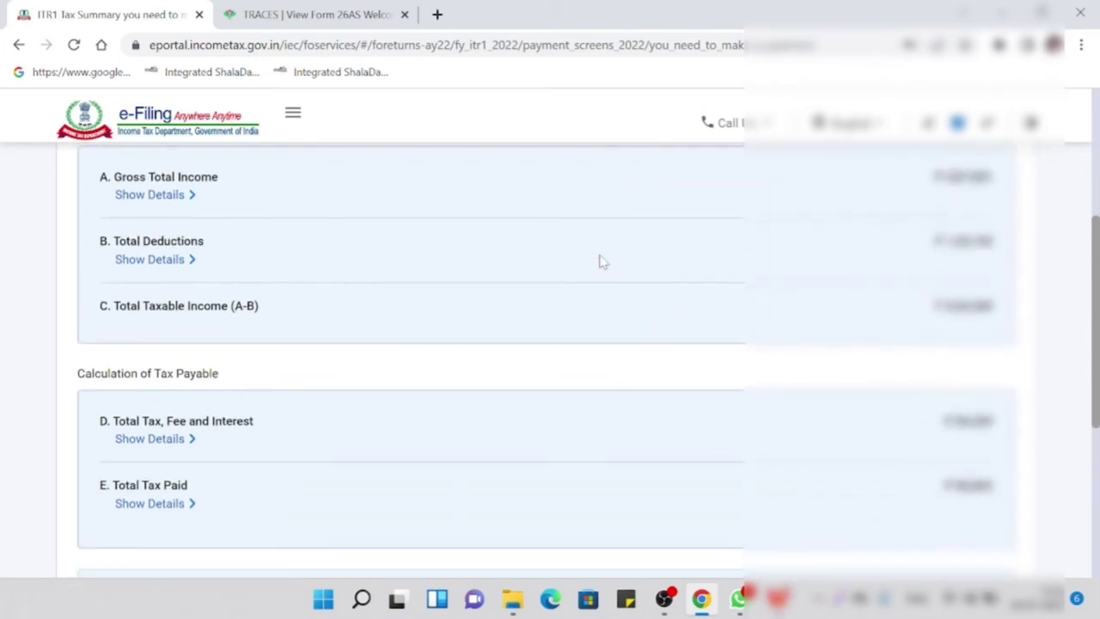
scroll(601, 261, up, 1)
scroll(599, 260, down, 4)
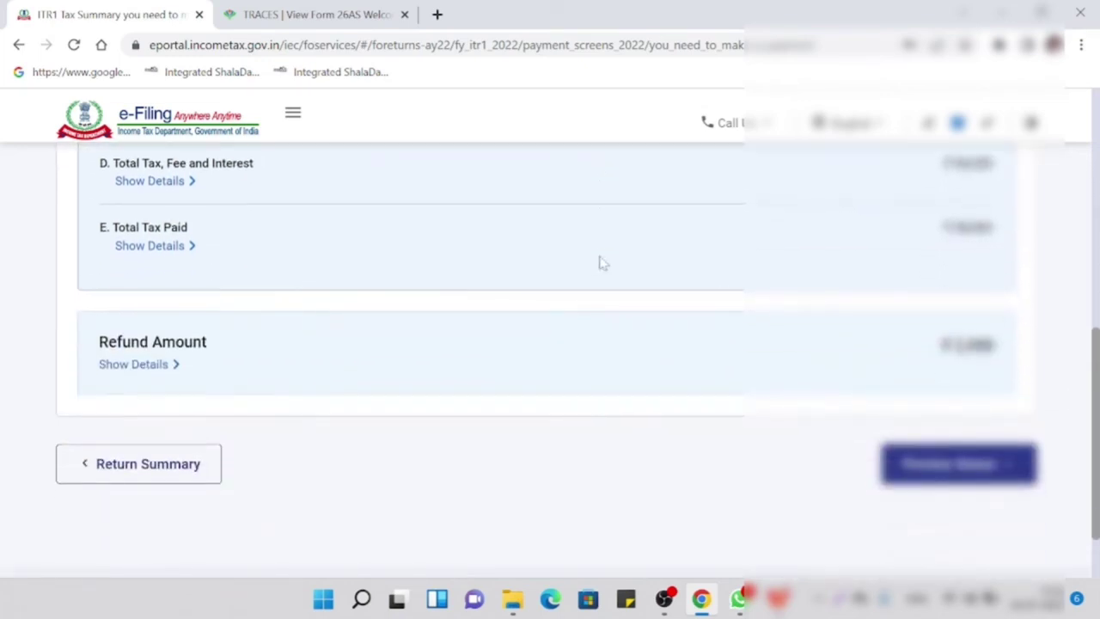
click(935, 479)
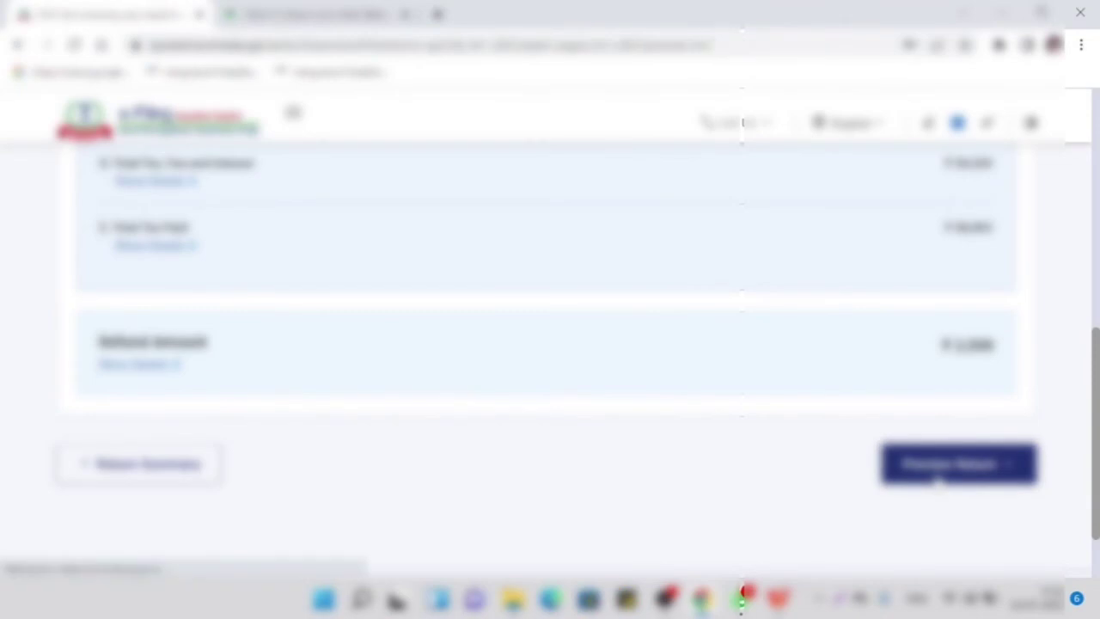